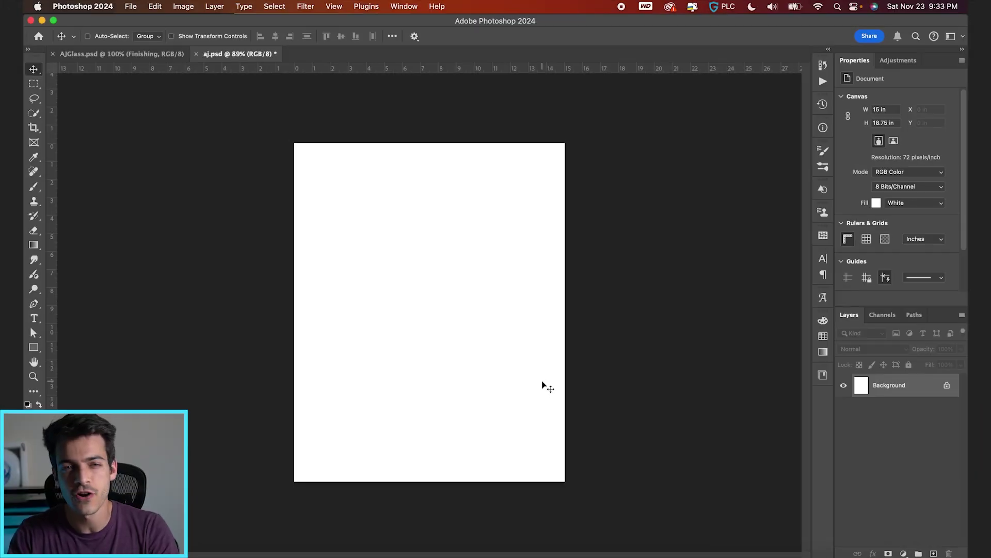
- Fill a new Layer 1 with the dark navy DC-1 swatch and add an empty Layer 2 above it
{"action": "key", "text": "super+alt+shift+n"}
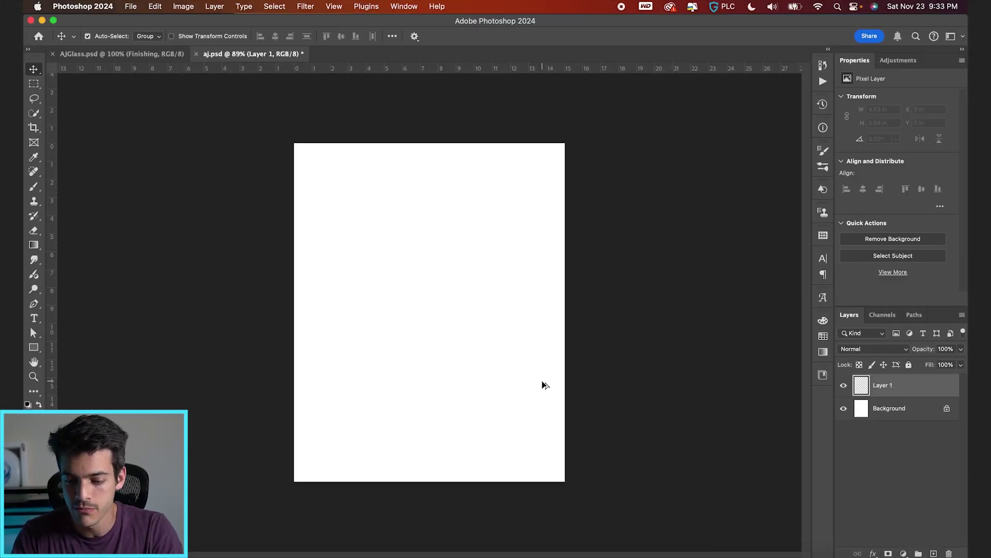
{"action": "left_click", "coordinate": [823, 336]}
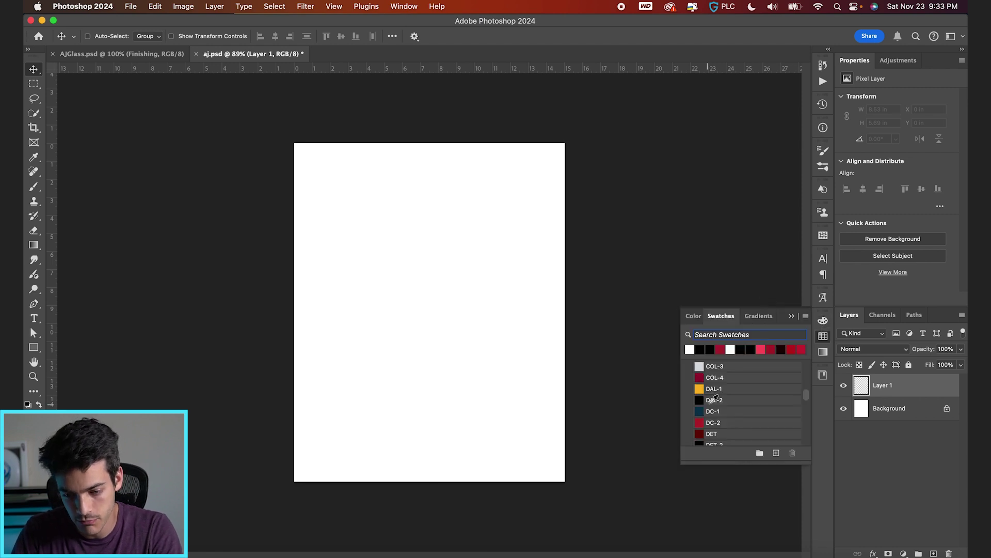
{"action": "left_click", "coordinate": [700, 411]}
{"action": "key", "text": "g"}
{"action": "key", "text": "shift+g"}
{"action": "left_click", "coordinate": [449, 367]}
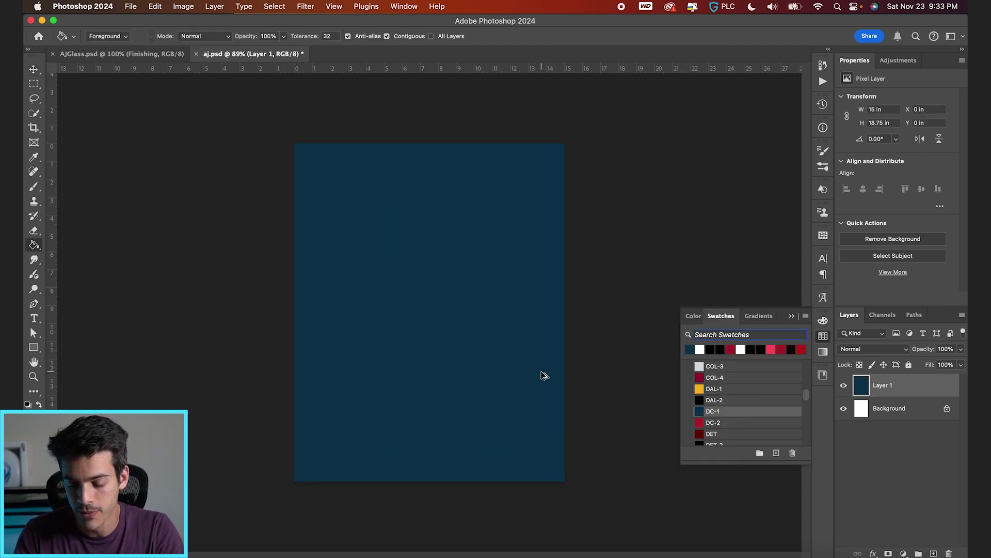
{"action": "key", "text": "super+alt+shift+n"}
{"action": "left_click", "coordinate": [793, 316]}
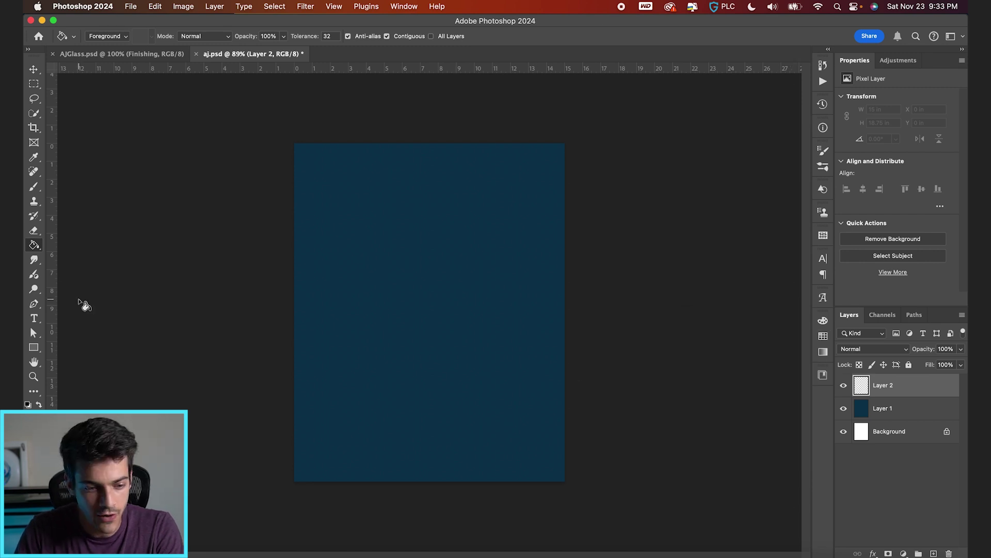
- Draw an eight-point white zigzag shape, Shape 1, with the Pen tool across and beyond the canvas
{"action": "key", "text": "p"}
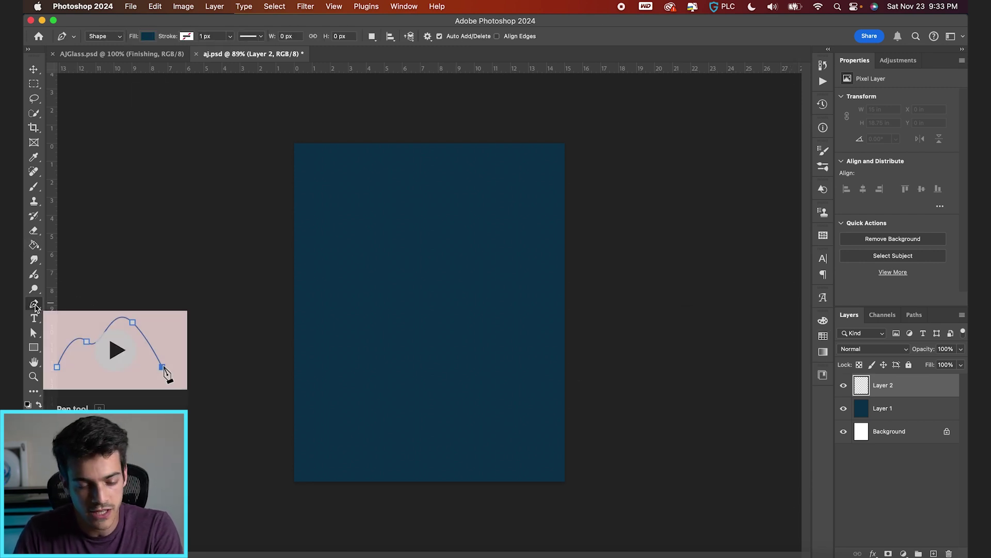
{"action": "left_click", "coordinate": [278, 177]}
{"action": "left_click", "coordinate": [452, 127]}
{"action": "left_click", "coordinate": [588, 227]}
{"action": "left_click", "coordinate": [273, 259]}
{"action": "left_click", "coordinate": [604, 302]}
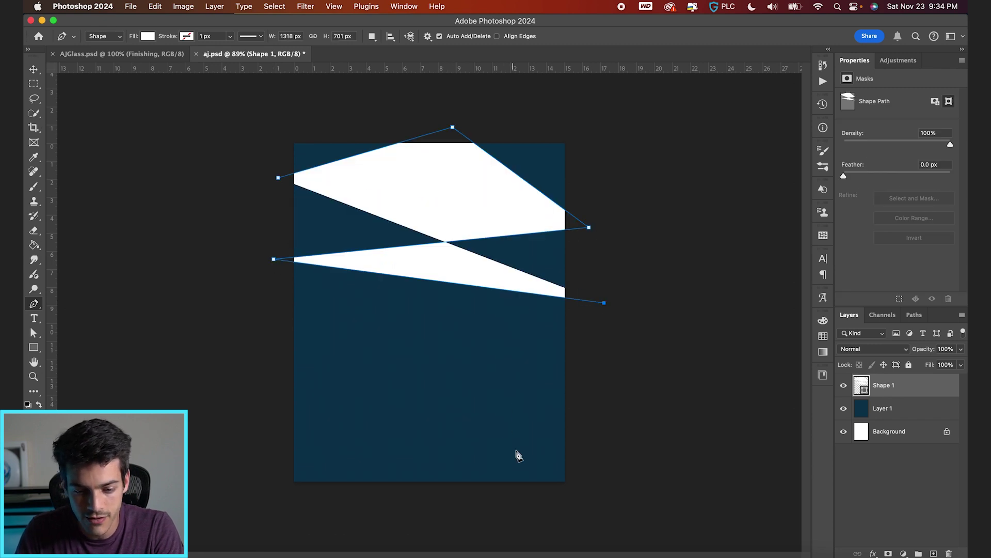
{"action": "left_click", "coordinate": [504, 502]}
{"action": "left_click", "coordinate": [279, 377]}
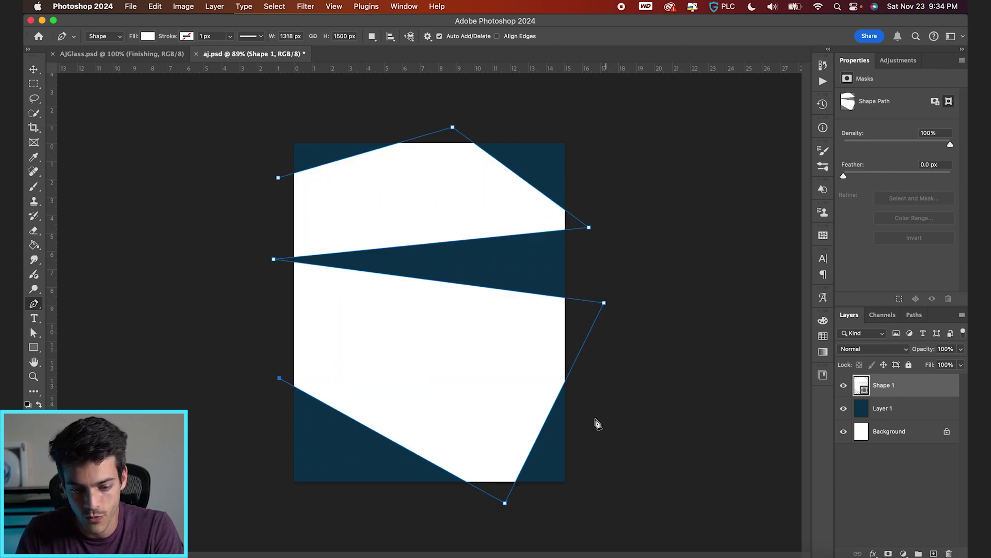
{"action": "left_click", "coordinate": [595, 418]}
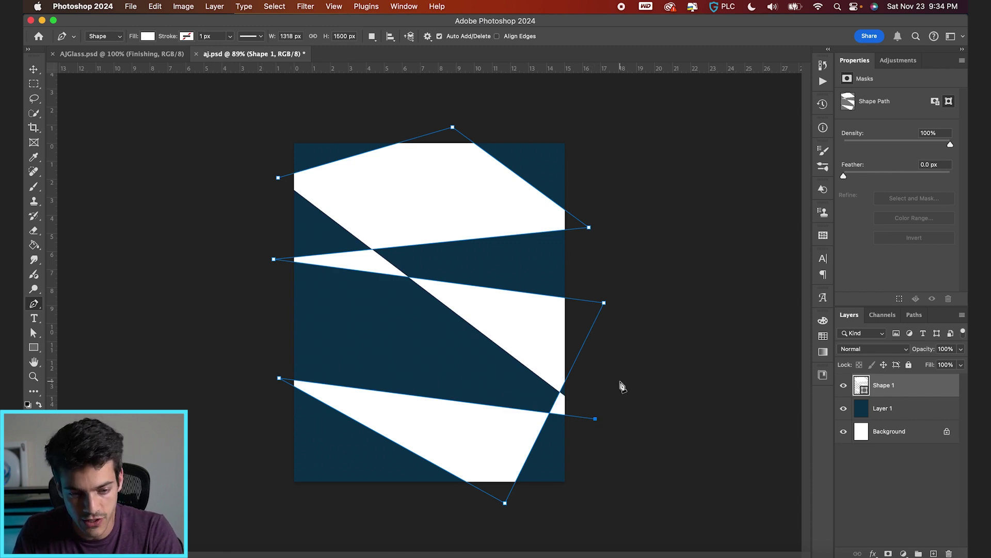
{"action": "key", "text": "v"}
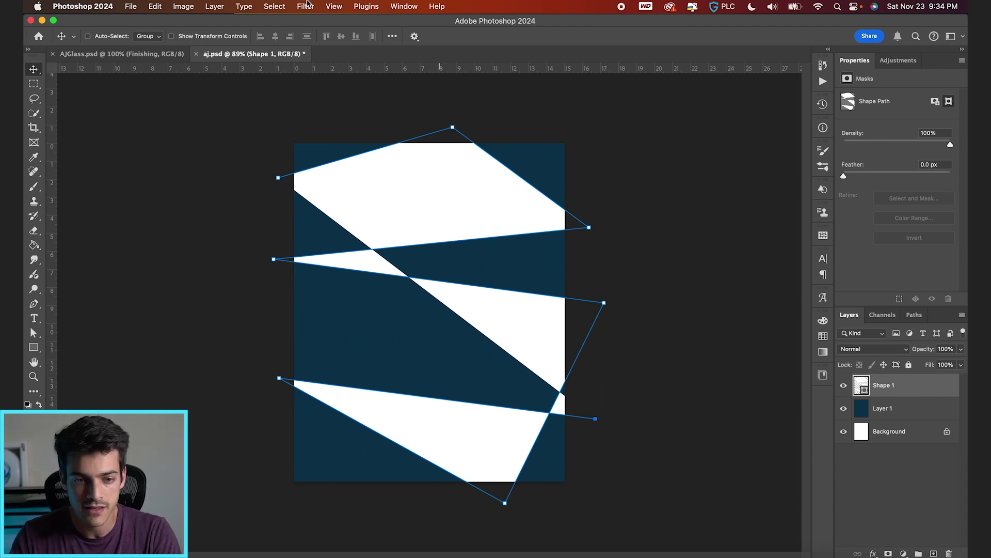
- Make Shape 1 a smart object and apply a Square Wave filter, wavelength about 871, amplitude about 51
{"action": "left_click", "coordinate": [306, 5]}
{"action": "left_click", "coordinate": [330, 67]}
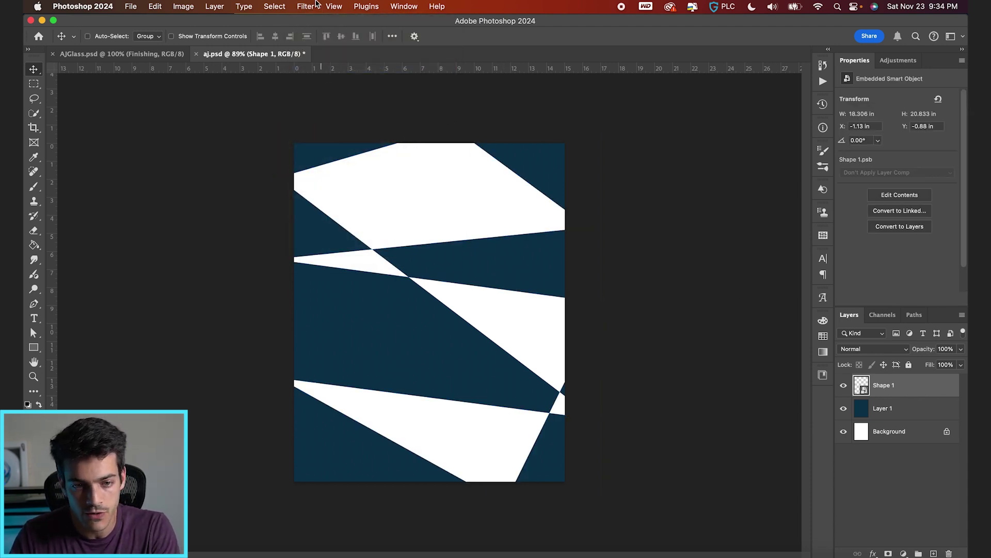
{"action": "left_click", "coordinate": [306, 6]}
{"action": "mouse_move", "coordinate": [347, 189]}
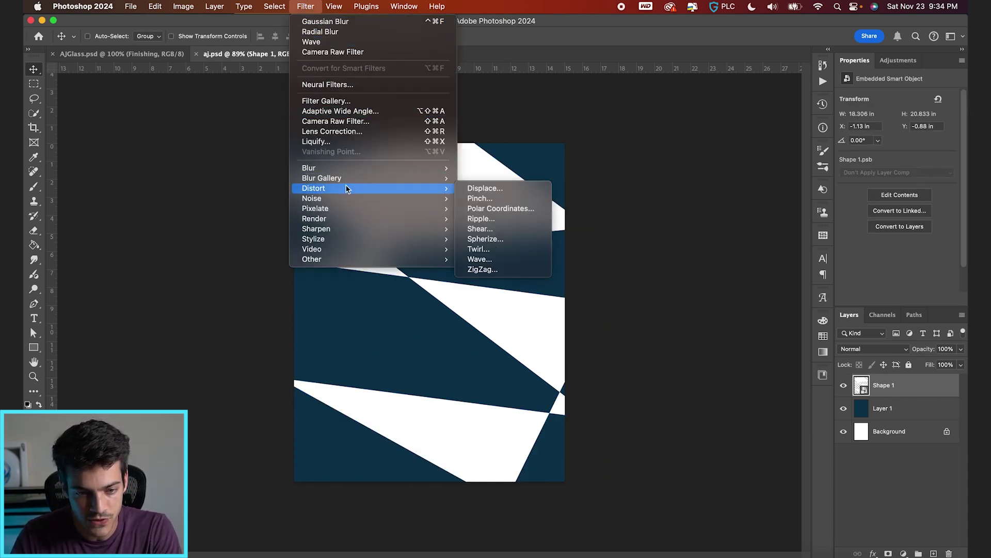
{"action": "left_click", "coordinate": [480, 260]}
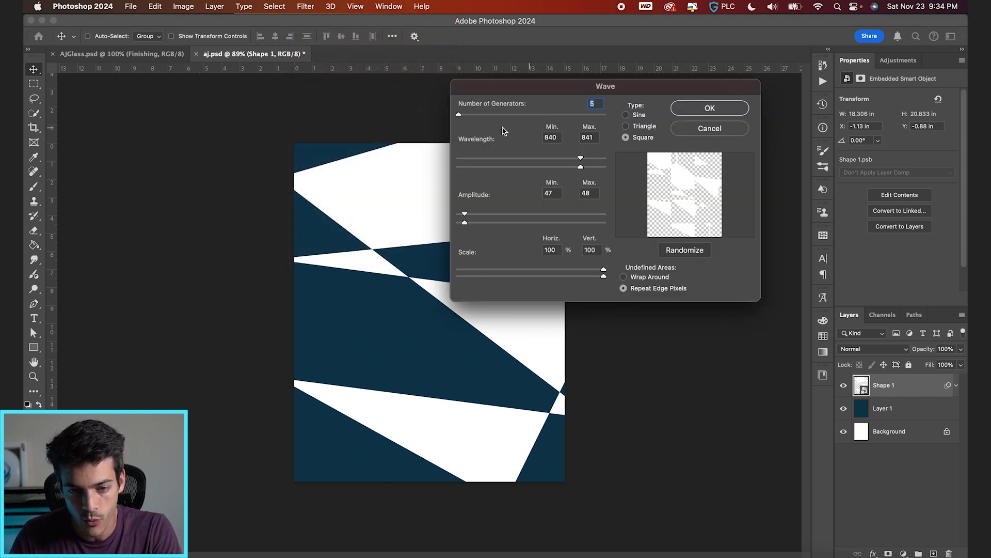
{"action": "left_click_drag", "start_coordinate": [581, 162], "coordinate": [584, 162]}
{"action": "left_click_drag", "start_coordinate": [466, 217], "coordinate": [466, 226]}
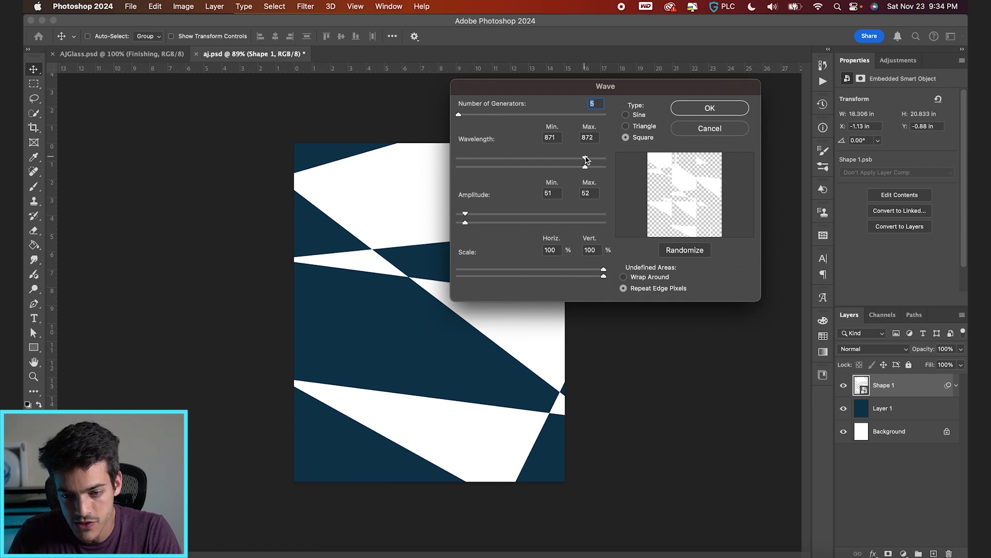
{"action": "left_click", "coordinate": [709, 108]}
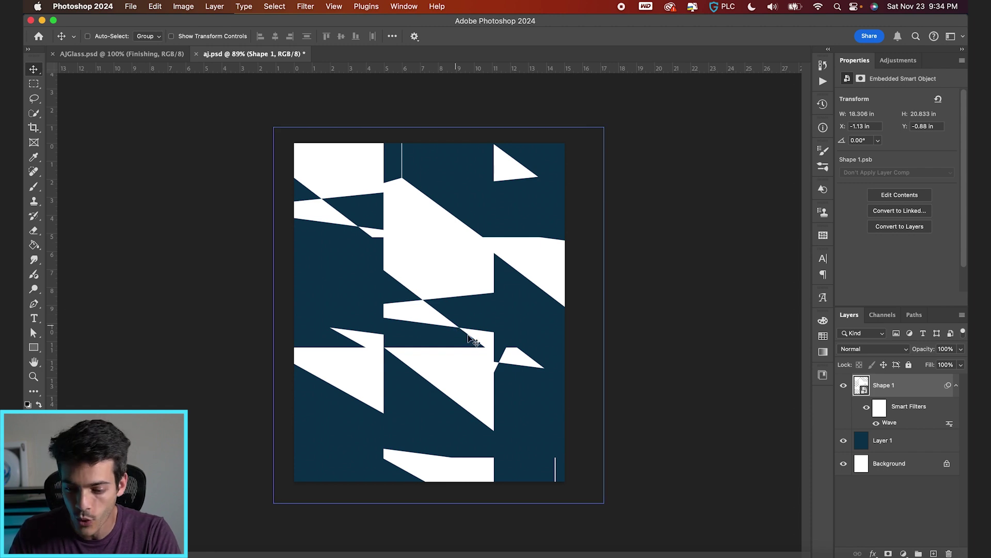
- Apply a Zoom Radial Blur of 40 to Shape 1, then duplicate it as Shape 1 copy
{"action": "left_click", "coordinate": [305, 6]}
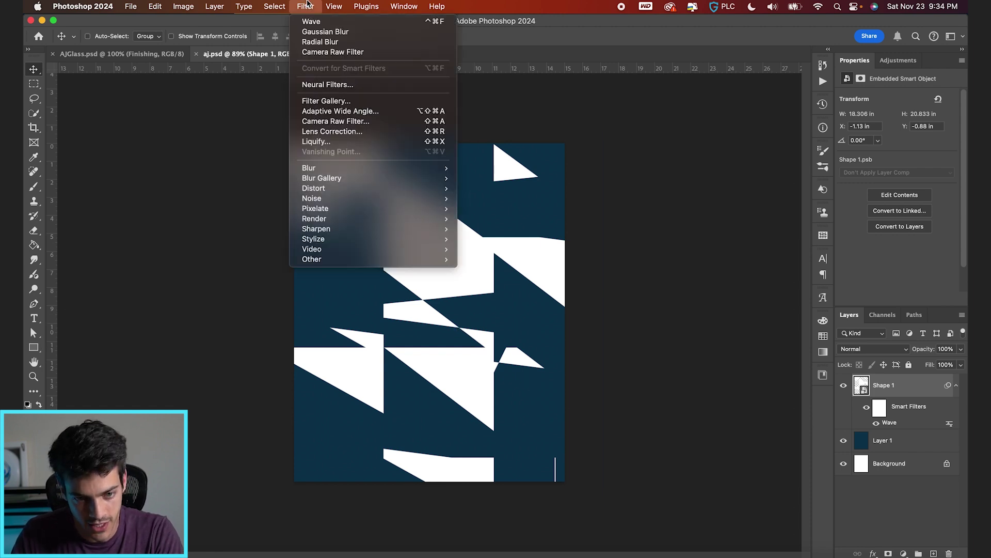
{"action": "mouse_move", "coordinate": [347, 168]}
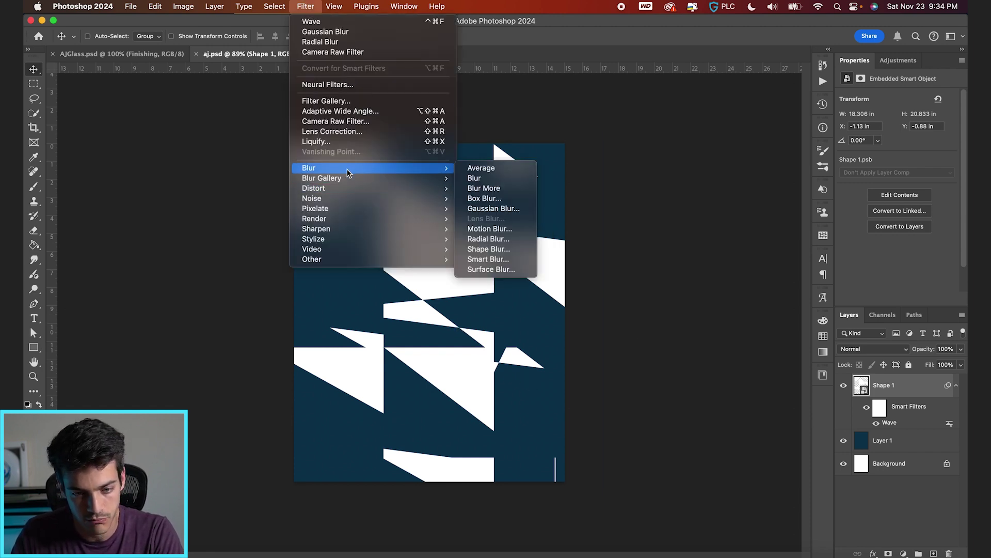
{"action": "left_click", "coordinate": [492, 240]}
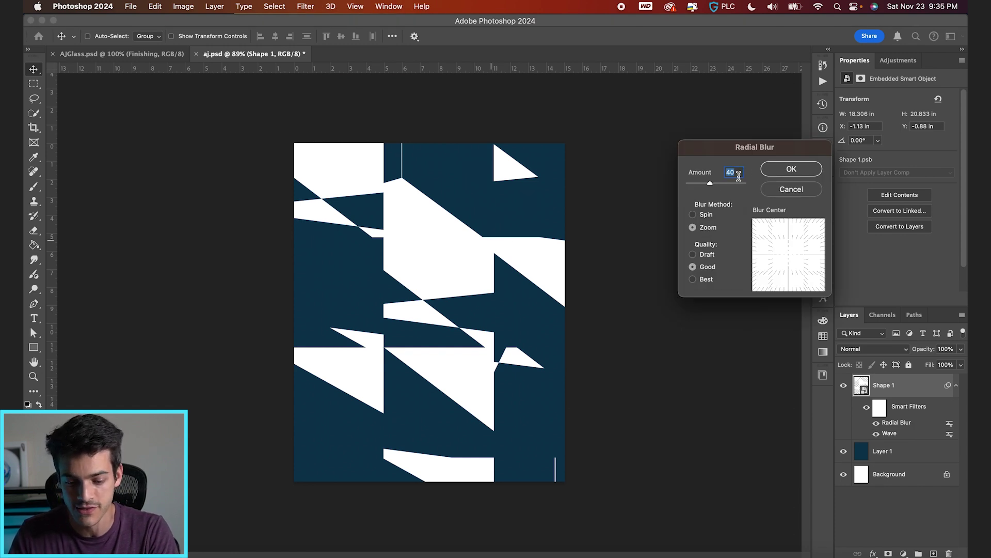
{"action": "key", "text": "Return"}
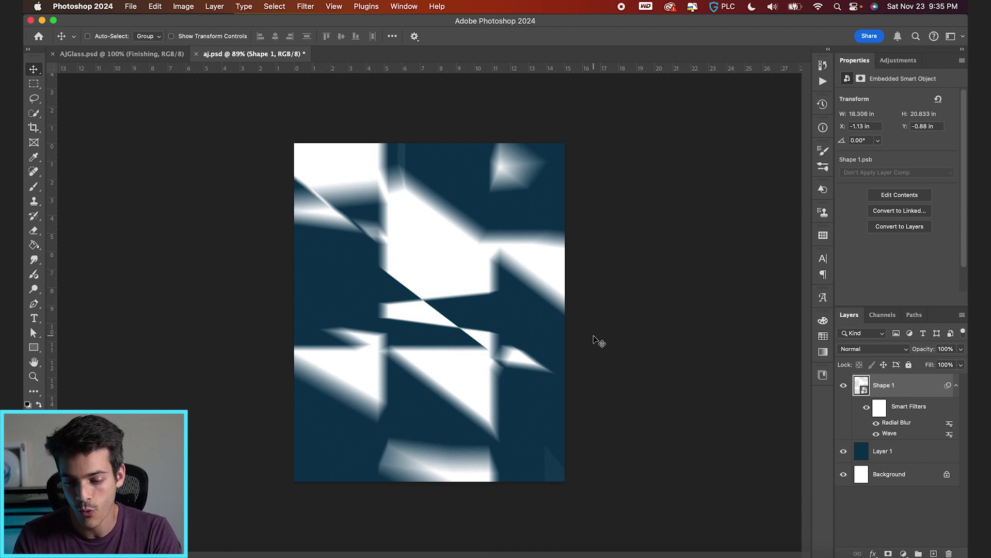
{"action": "key", "text": "super+j"}
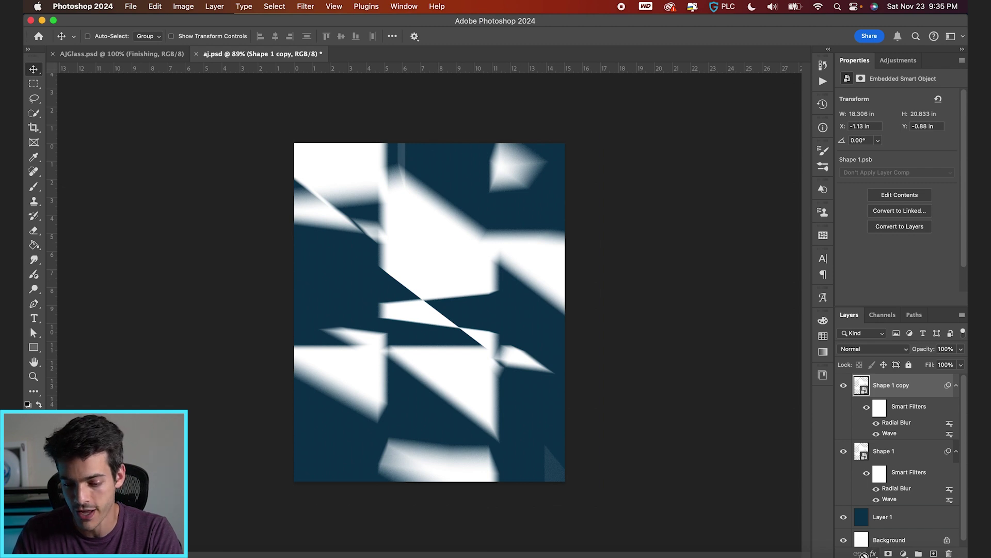
- Give Shape 1 copy a red DC-2 Color Overlay and offset it left and down
{"action": "left_click", "coordinate": [873, 553]}
{"action": "left_click", "coordinate": [876, 538]}
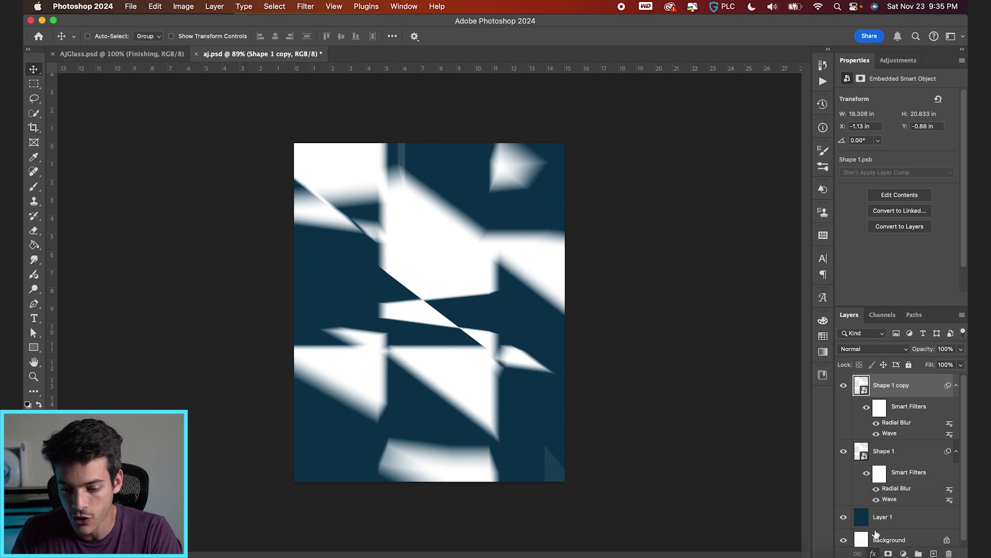
{"action": "left_click", "coordinate": [789, 82]}
{"action": "left_click", "coordinate": [702, 421]}
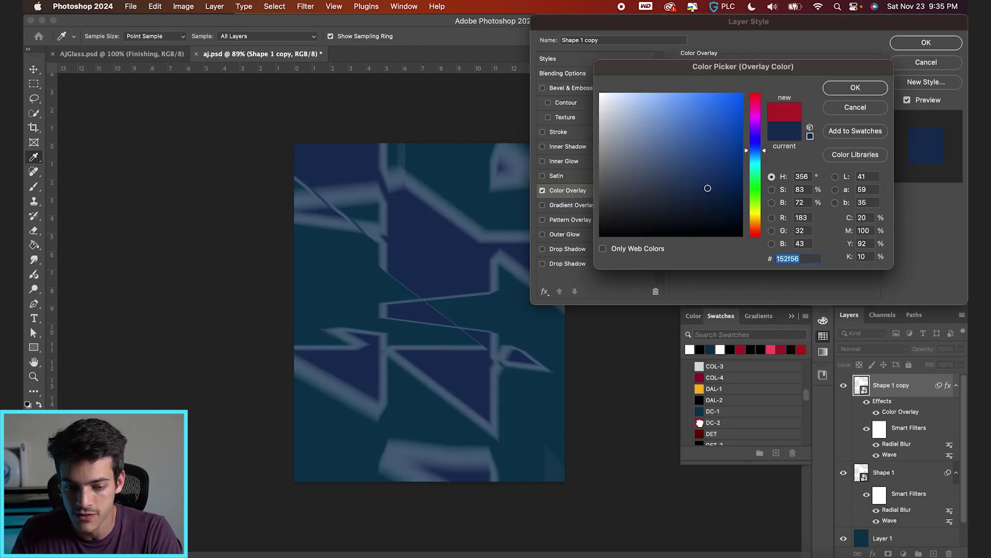
{"action": "key", "text": "Return"}
{"action": "key", "text": "Return"}
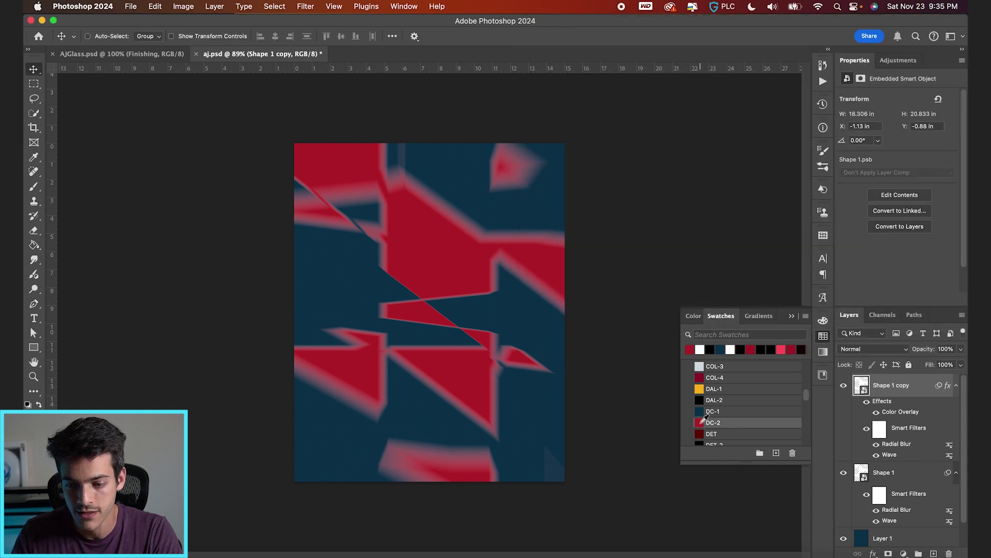
{"action": "left_click_drag", "start_coordinate": [619, 328], "coordinate": [597, 388]}
{"action": "left_click", "coordinate": [530, 326], "text": "super"}
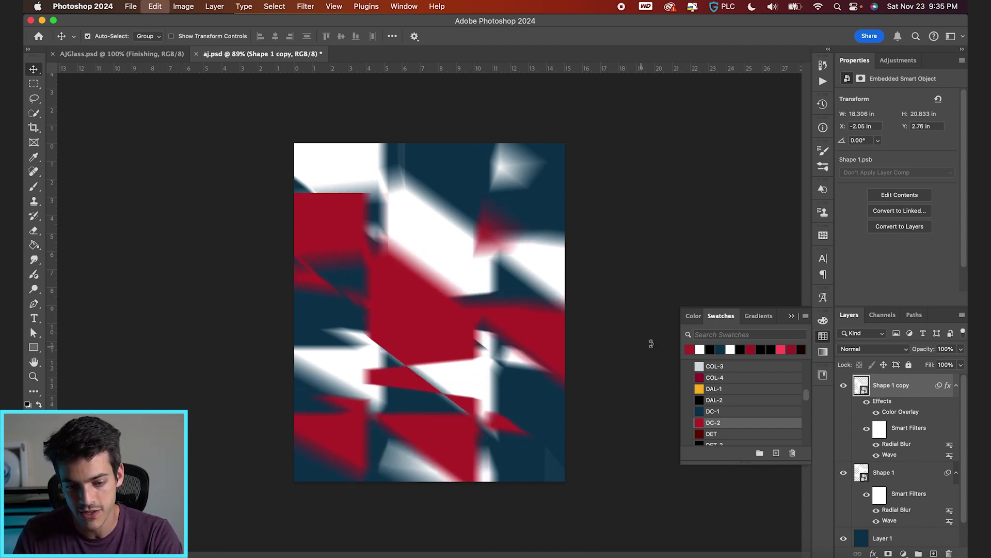
- Rotate the red copy -90° and nudge it into its new position
{"action": "key", "text": "super+t"}
{"action": "left_click_drag", "start_coordinate": [647, 241], "coordinate": [362, 148]}
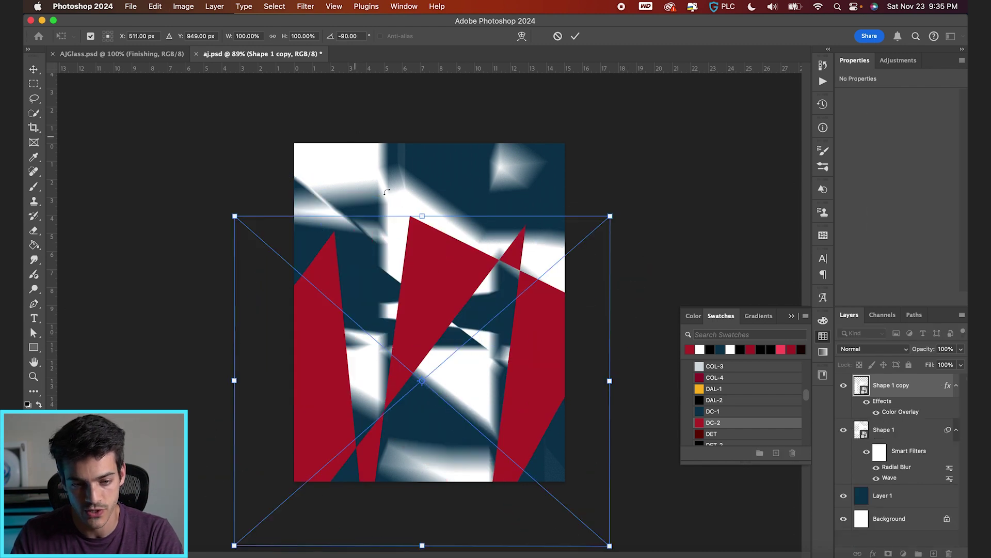
{"action": "key", "text": "Return"}
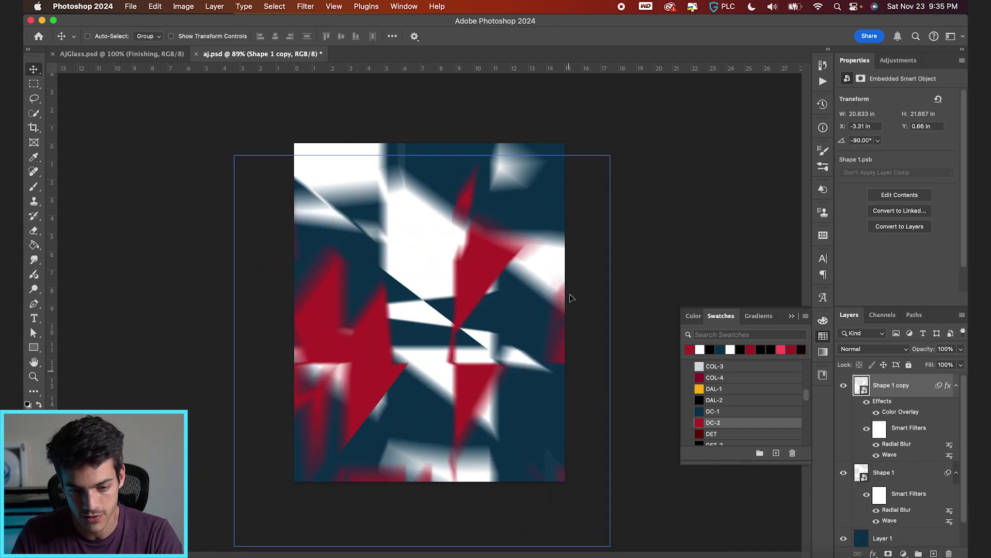
{"action": "key", "text": "super+t"}
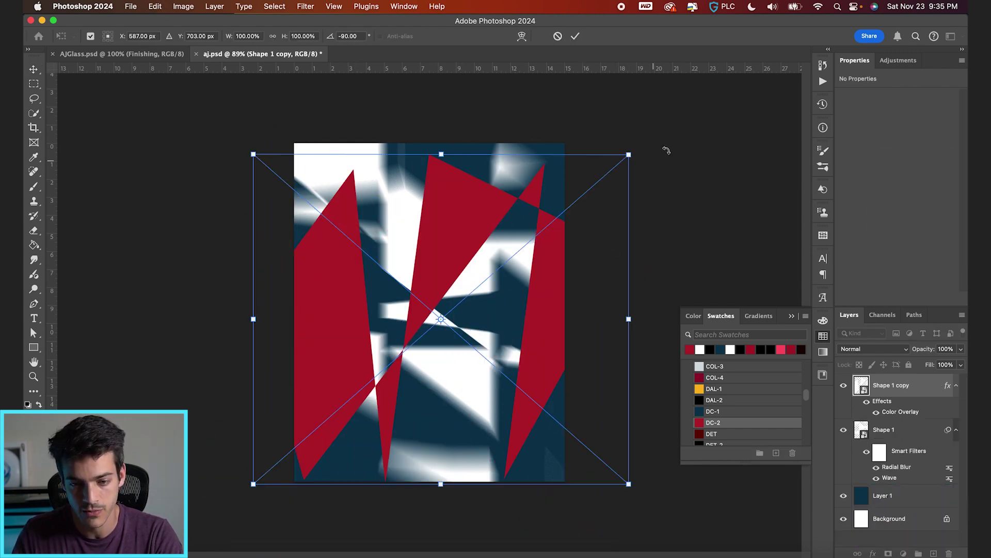
{"action": "key", "text": "Return"}
{"action": "mouse_move", "coordinate": [565, 289]}
{"action": "left_mouse_down"}
{"action": "mouse_move", "coordinate": [578, 288]}
{"action": "mouse_move", "coordinate": [561, 275]}
{"action": "left_mouse_up"}
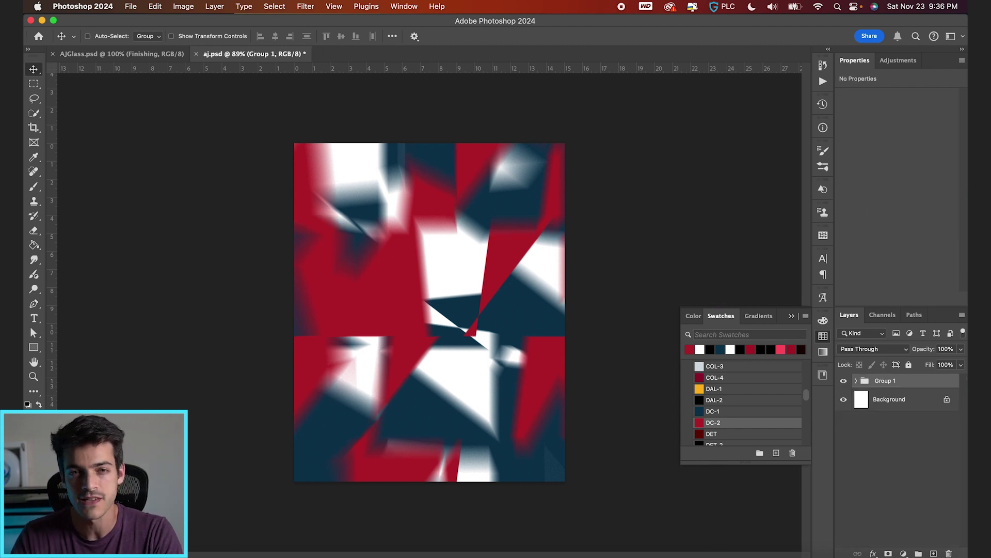
{"action": "key", "text": "super+Tab"}
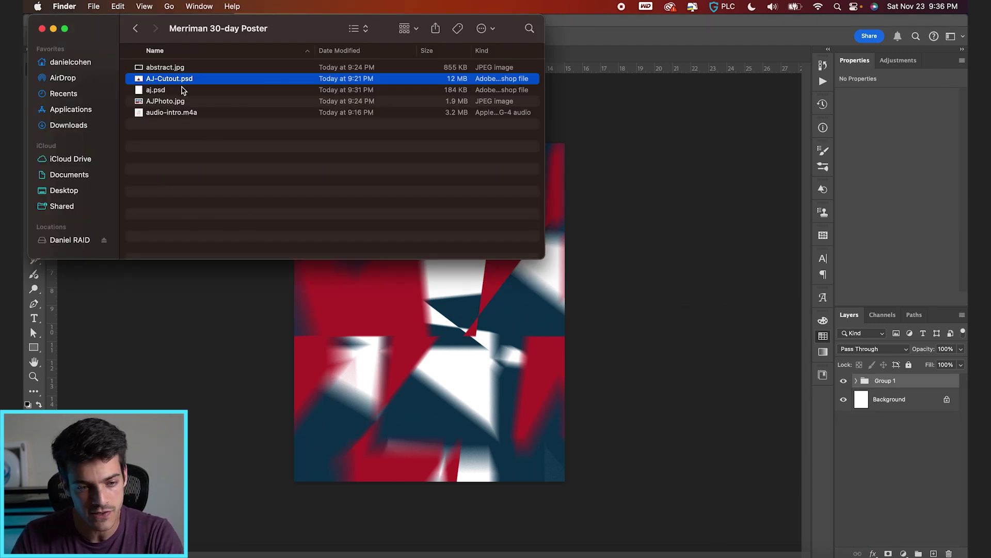
- Place abstract.jpg, scale it to cover the poster, and set its blend mode to Color Dodge
{"action": "left_click_drag", "start_coordinate": [172, 70], "coordinate": [488, 414]}
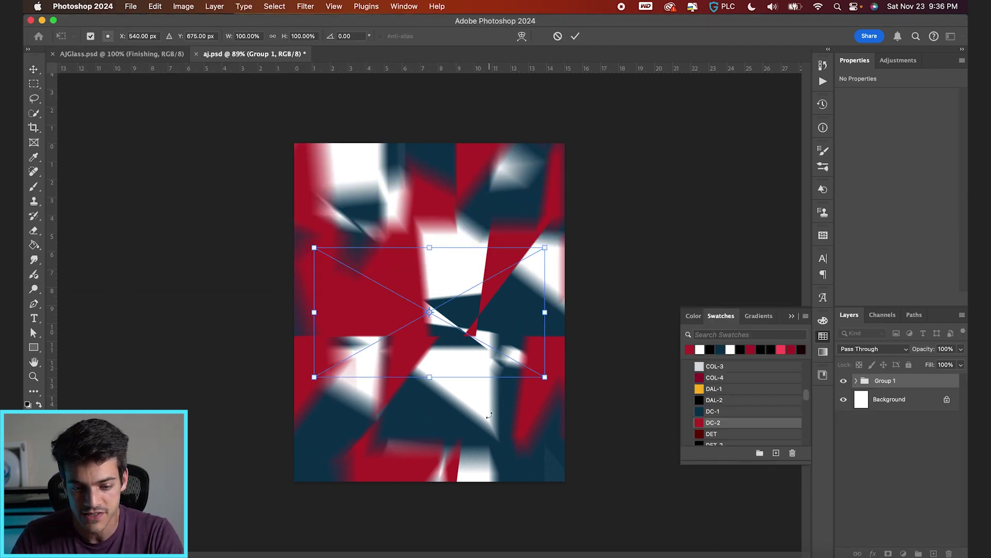
{"action": "left_click_drag", "start_coordinate": [545, 249], "coordinate": [739, 148]}
{"action": "key", "text": "Return"}
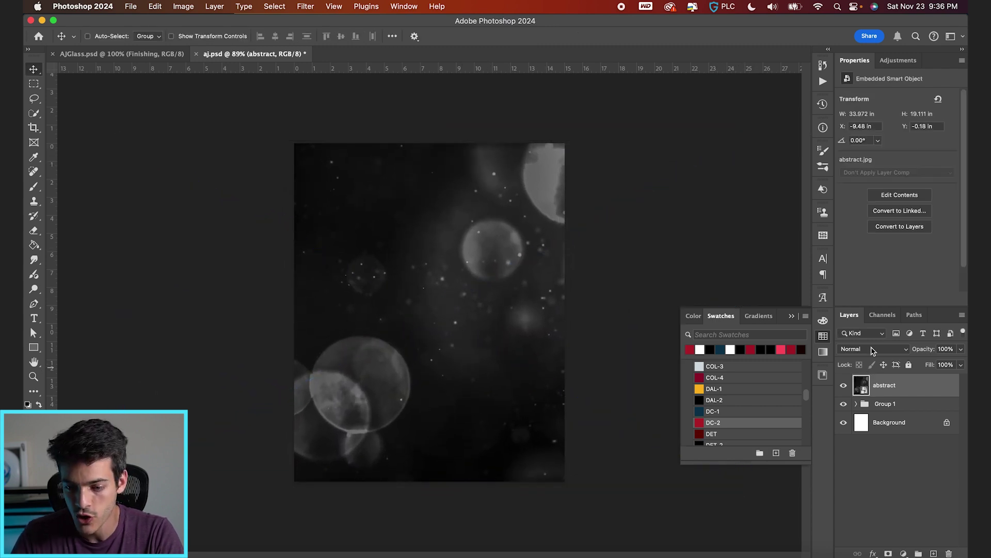
{"action": "left_click", "coordinate": [872, 349]}
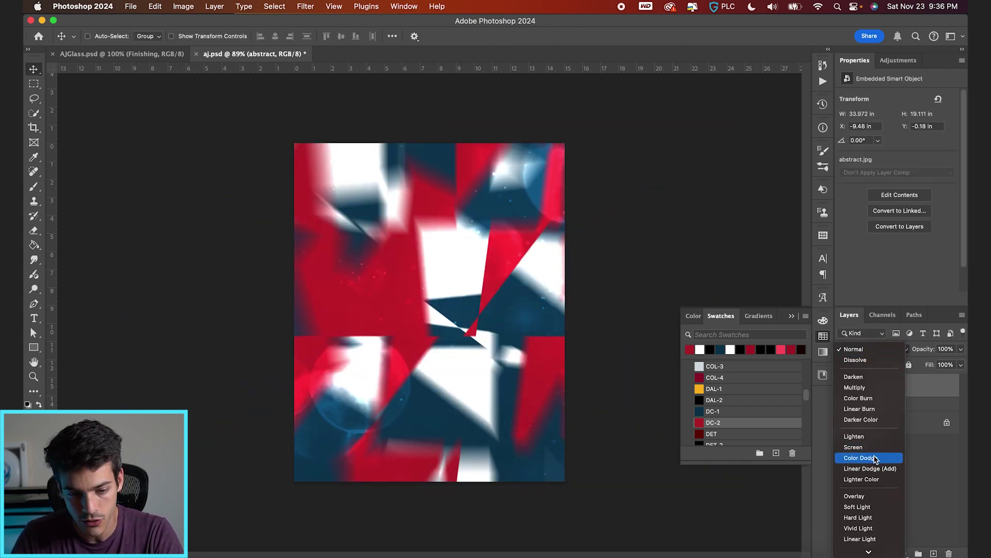
{"action": "left_click", "coordinate": [876, 458]}
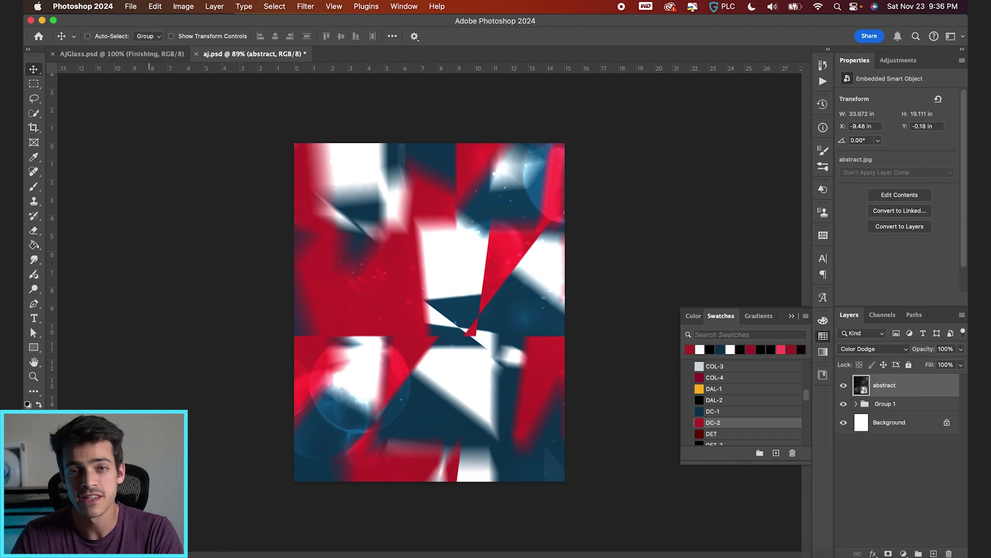
{"action": "key", "text": "super+Tab"}
- Place AJPhoto.jpg, enlarge and reposition it, and convert it to Black & White
{"action": "left_click_drag", "start_coordinate": [177, 101], "coordinate": [421, 404]}
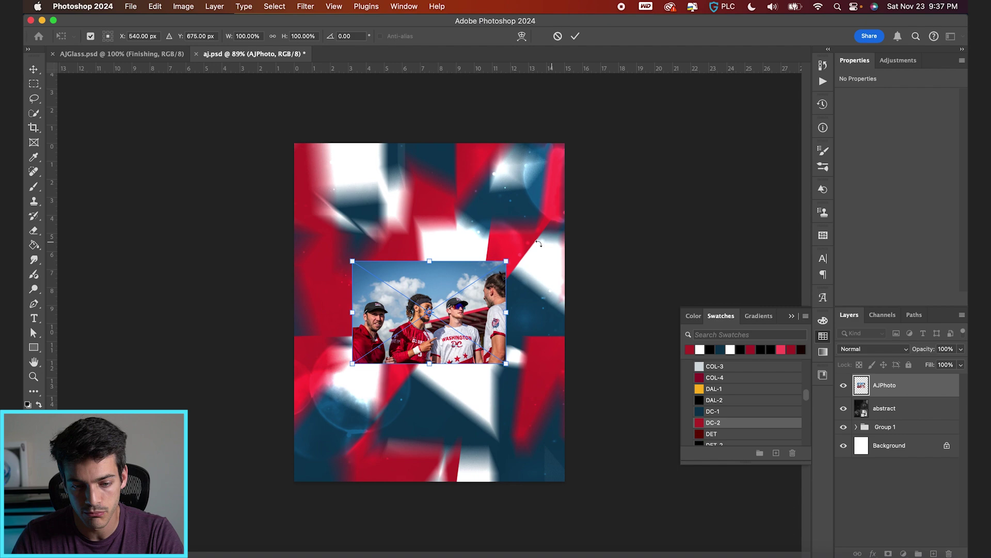
{"action": "left_click_drag", "start_coordinate": [505, 266], "coordinate": [813, 124]}
{"action": "left_click_drag", "start_coordinate": [579, 350], "coordinate": [638, 304]}
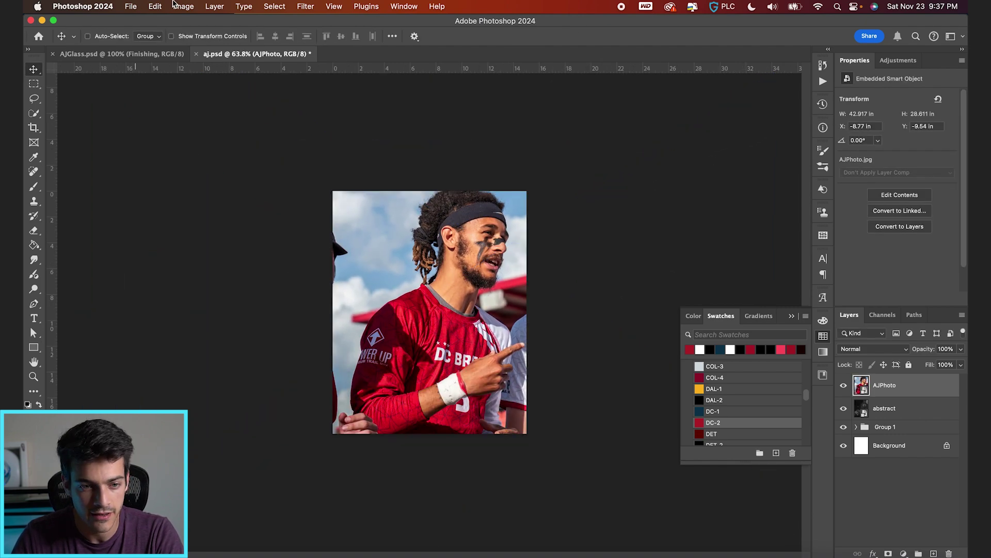
{"action": "left_click", "coordinate": [184, 7]}
{"action": "mouse_move", "coordinate": [204, 43]}
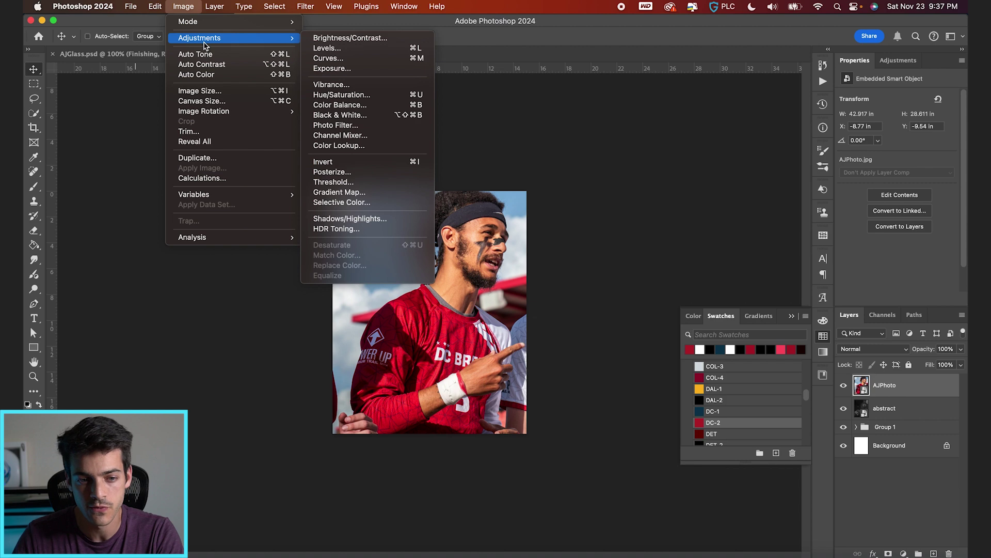
{"action": "left_click", "coordinate": [351, 115]}
{"action": "key", "text": "Return"}
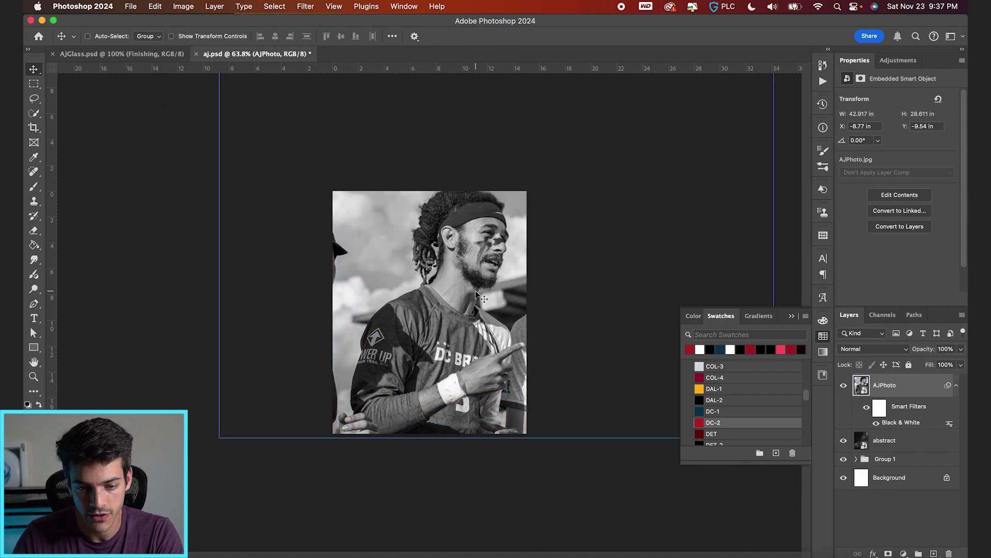
- Set the AJPhoto layer to Overlay blend mode, nudge it up and enlarge it slightly
{"action": "scroll", "coordinate": [481, 294], "scroll_direction": "up", "scroll_amount": 3}
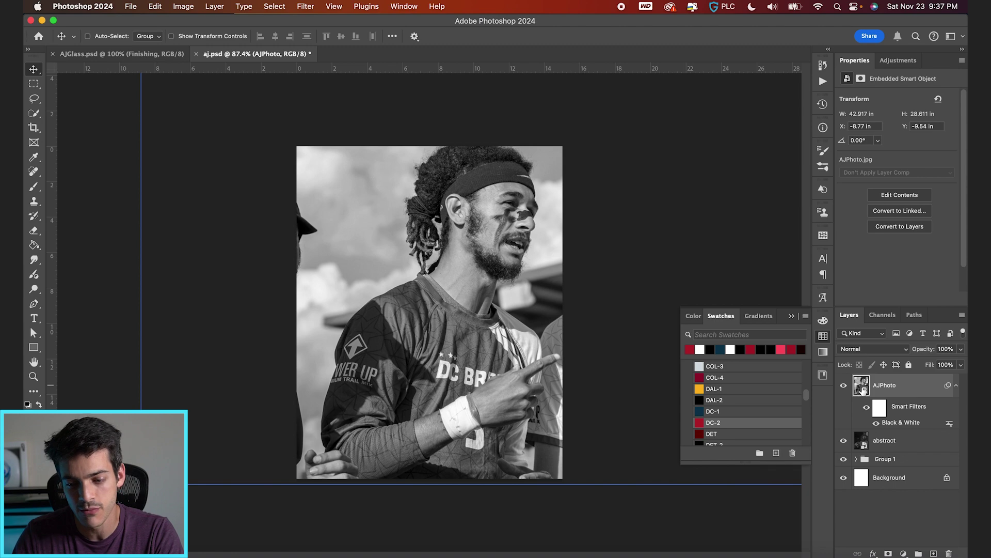
{"action": "left_click", "coordinate": [874, 351]}
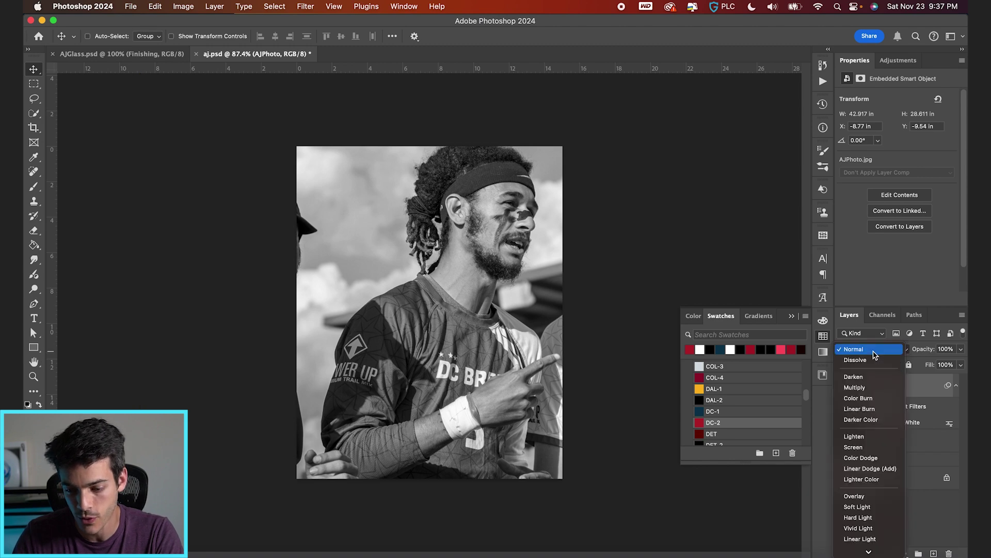
{"action": "left_click", "coordinate": [854, 496]}
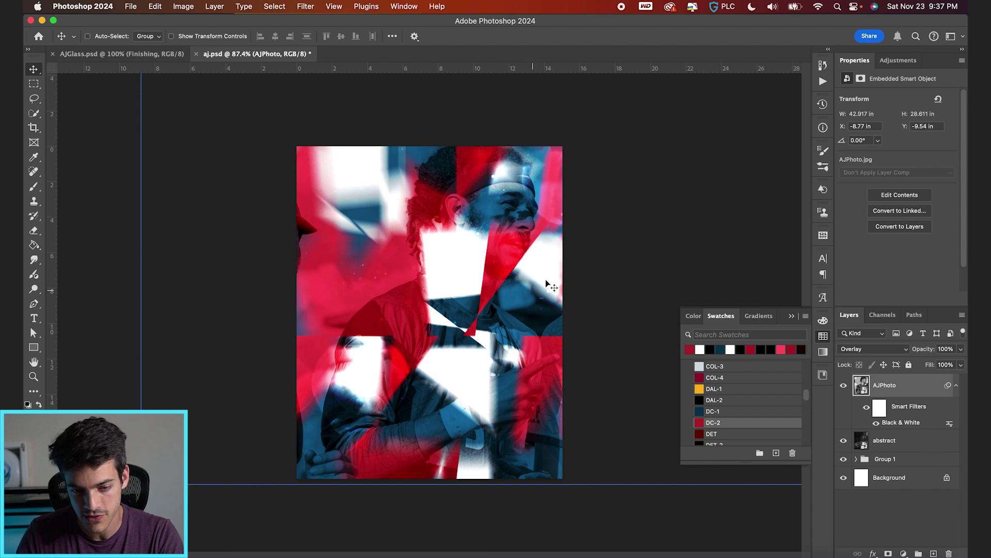
{"action": "left_click_drag", "start_coordinate": [545, 279], "coordinate": [545, 271]}
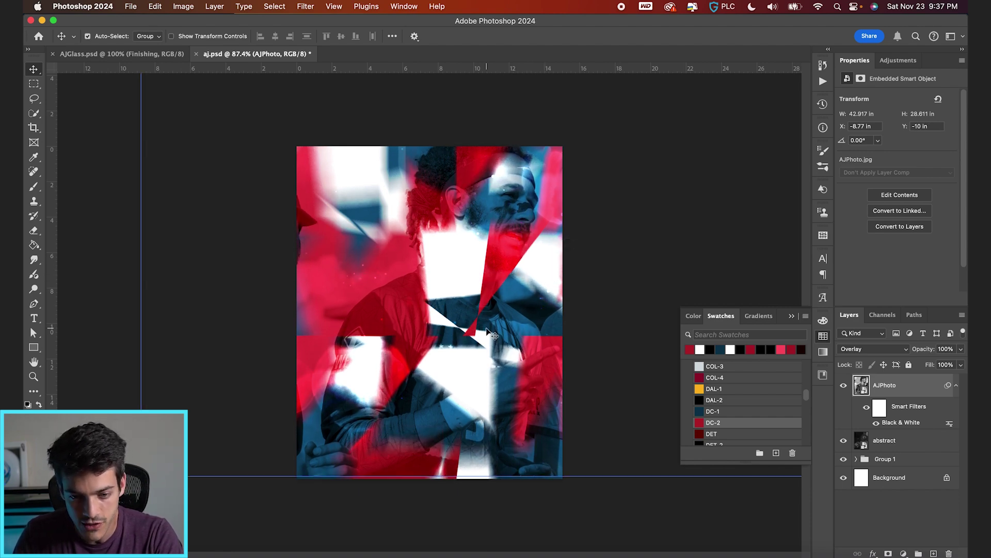
{"action": "key", "text": "super+t"}
{"action": "left_click_drag", "start_coordinate": [143, 476], "coordinate": [135, 481]}
{"action": "key", "text": "Return"}
- Align the photo to the canvas bottom and lower its opacity to 29%
{"action": "key", "text": "super+a"}
{"action": "left_click", "coordinate": [356, 36]}
{"action": "key", "text": "super+d"}
{"action": "left_click_drag", "start_coordinate": [932, 351], "coordinate": [878, 352]}
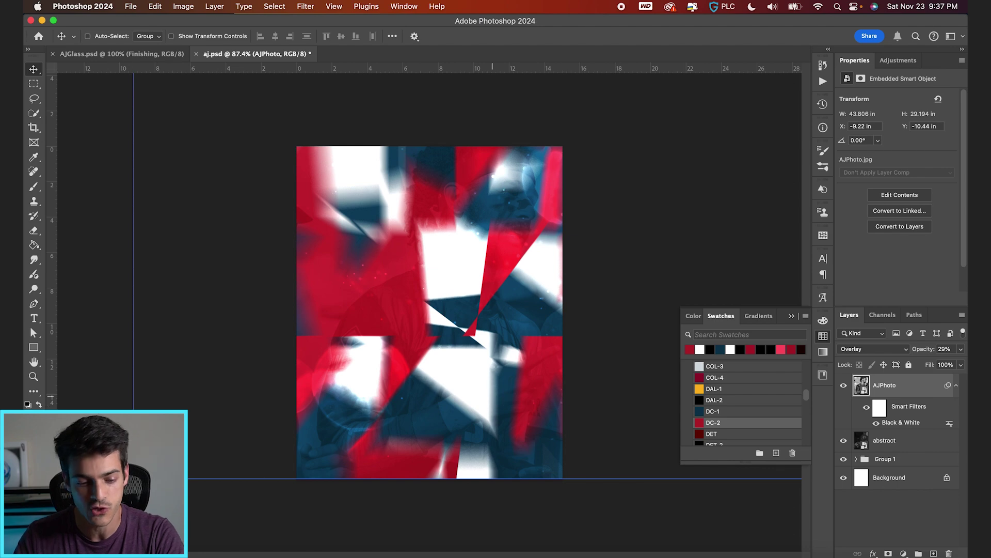
{"action": "left_click", "coordinate": [253, 557]}
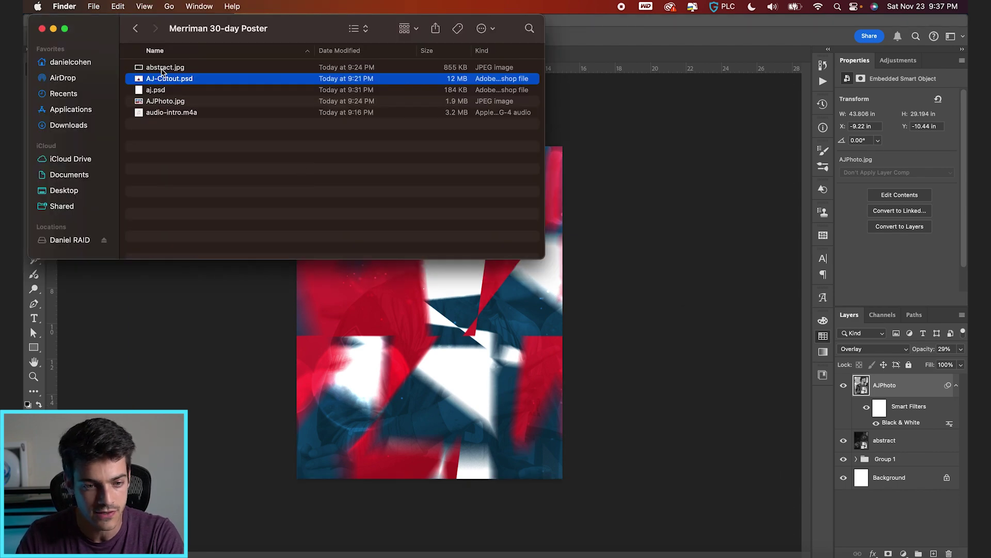
- Place AJ-Cutout.psd enlarged, aligned to the bottom edge just right of centre, then view at 100%
{"action": "left_click_drag", "start_coordinate": [191, 80], "coordinate": [510, 427]}
{"action": "left_click_drag", "start_coordinate": [505, 262], "coordinate": [764, 151]}
{"action": "key", "text": "Return"}
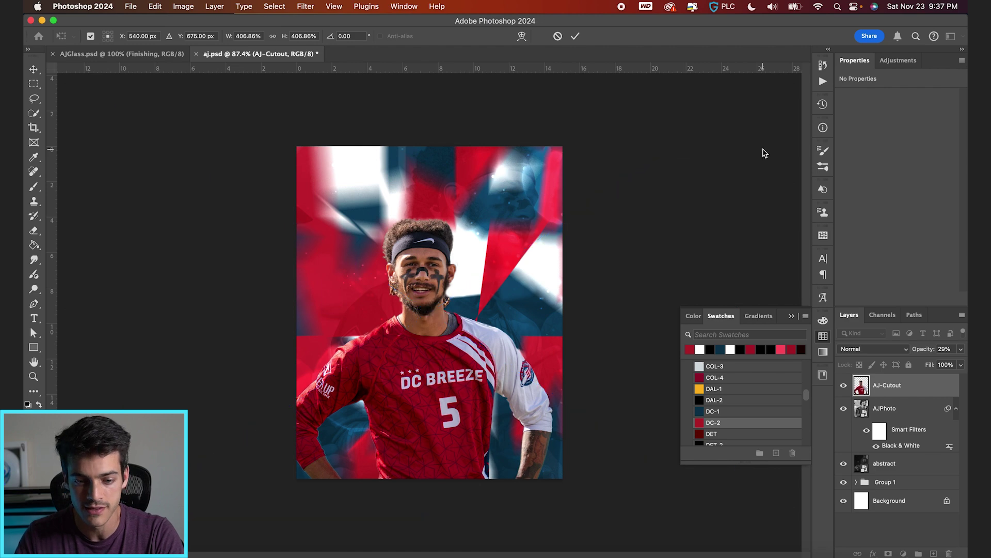
{"action": "left_click", "coordinate": [356, 37]}
{"action": "key", "text": "super+d"}
{"action": "left_click_drag", "start_coordinate": [445, 316], "coordinate": [498, 316]}
{"action": "scroll", "coordinate": [498, 316], "scroll_direction": "up", "scroll_amount": 3}
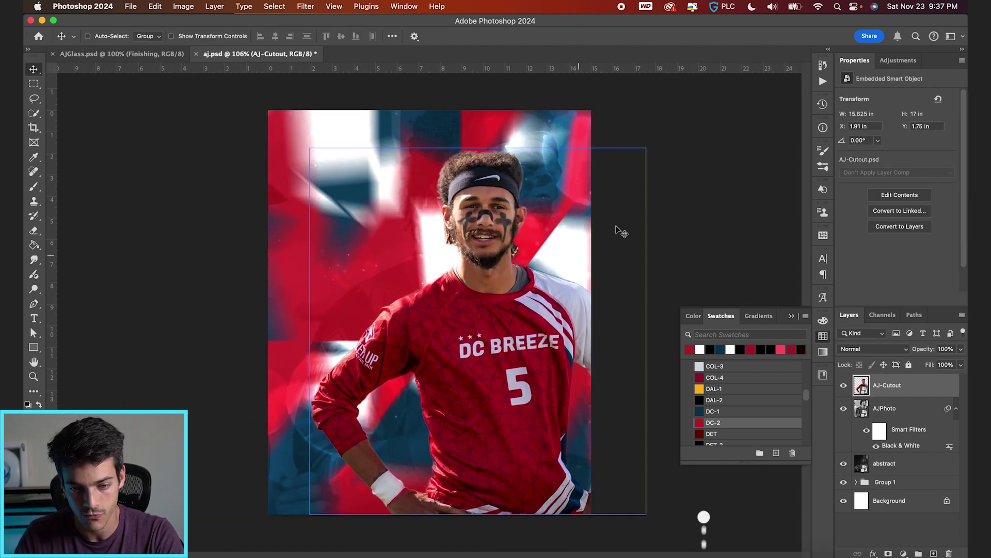
{"action": "key", "text": "super+t"}
{"action": "scroll", "coordinate": [725, 150], "scroll_direction": "down", "scroll_amount": 2}
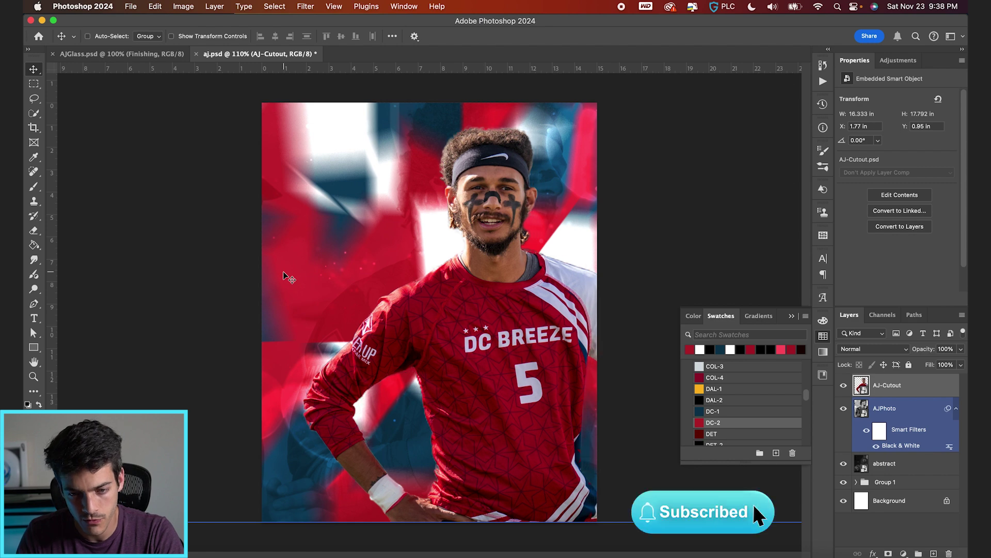
{"action": "key", "text": "super+1"}
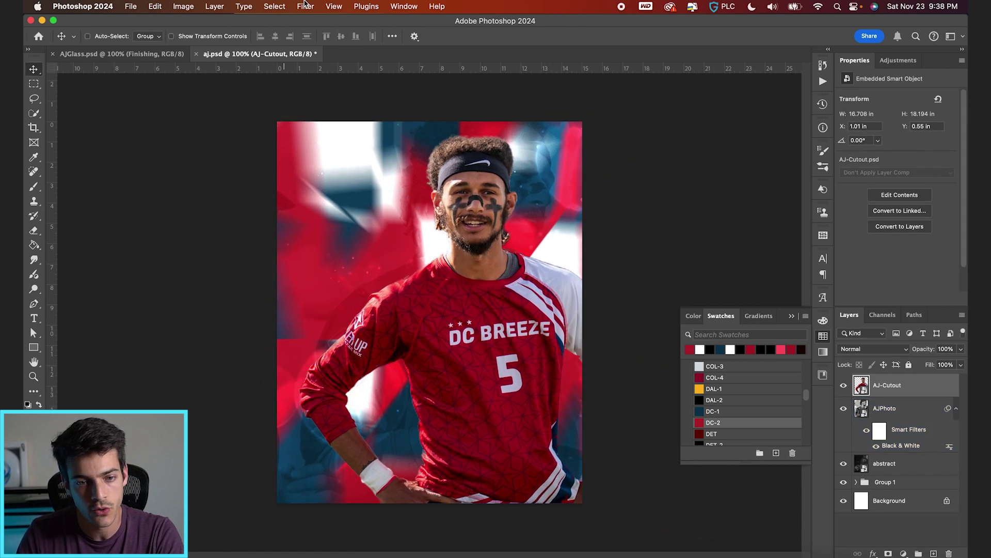
{"action": "left_click", "coordinate": [306, 6]}
- In Camera Raw, set Exposure +0.70, Highlights -34, Shadows +36, Whites +22, Blacks -6 on the cutout
{"action": "left_click", "coordinate": [336, 121]}
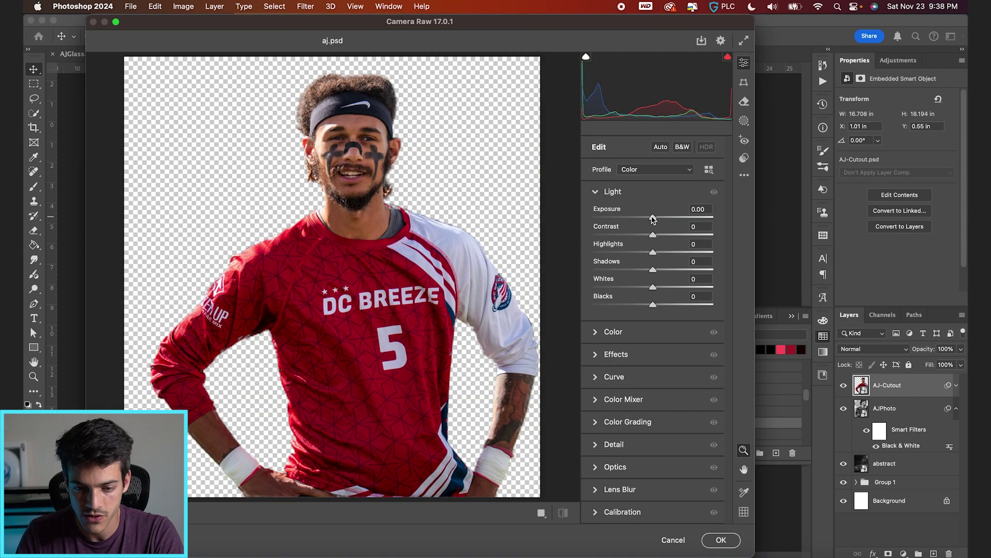
{"action": "left_click_drag", "start_coordinate": [653, 218], "coordinate": [640, 252]}
{"action": "left_click_drag", "start_coordinate": [652, 269], "coordinate": [667, 287]}
{"action": "left_click_drag", "start_coordinate": [639, 252], "coordinate": [630, 252]}
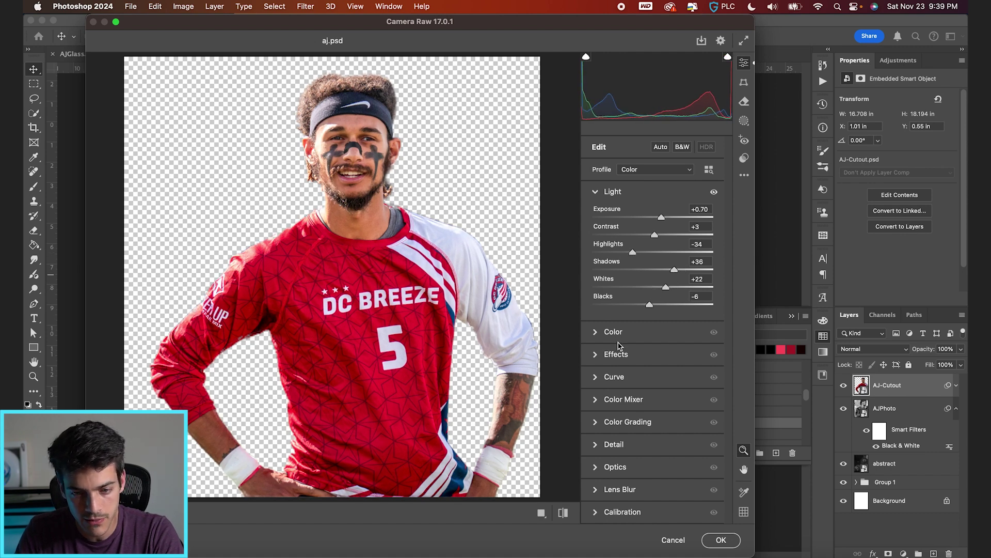
- Add a little texture to the cutout, then try 65 noise reduction on the face and remove it
{"action": "left_click", "coordinate": [597, 357]}
{"action": "left_click_drag", "start_coordinate": [653, 261], "coordinate": [666, 280]}
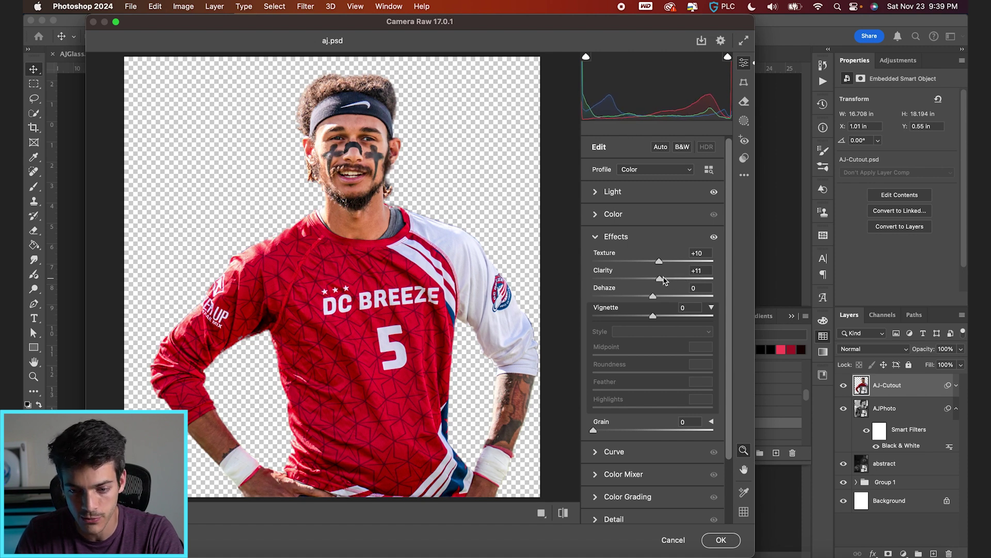
{"action": "left_click", "coordinate": [596, 519]}
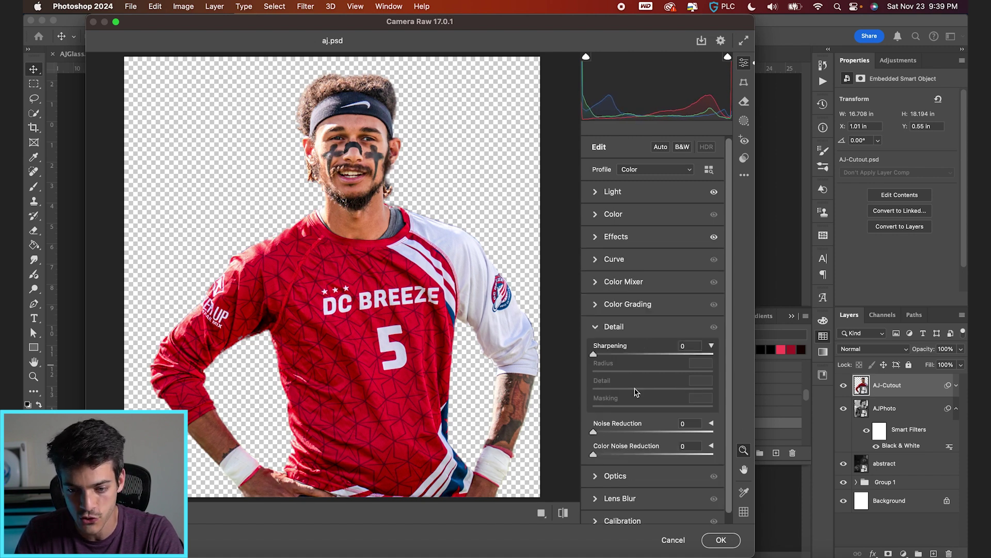
{"action": "left_click_drag", "start_coordinate": [609, 432], "coordinate": [671, 435]}
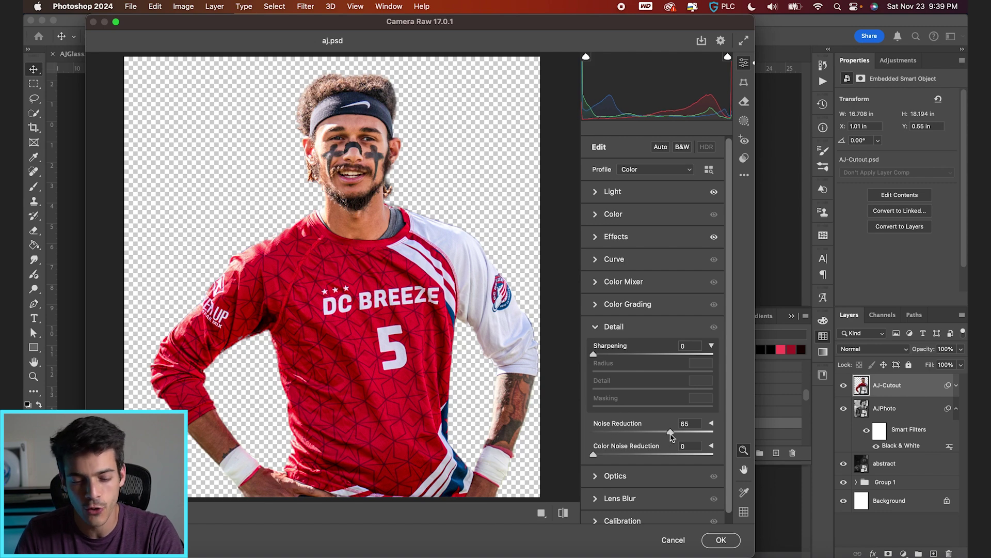
{"action": "left_click", "coordinate": [361, 206]}
{"action": "scroll", "coordinate": [361, 206], "scroll_direction": "up", "scroll_amount": 5}
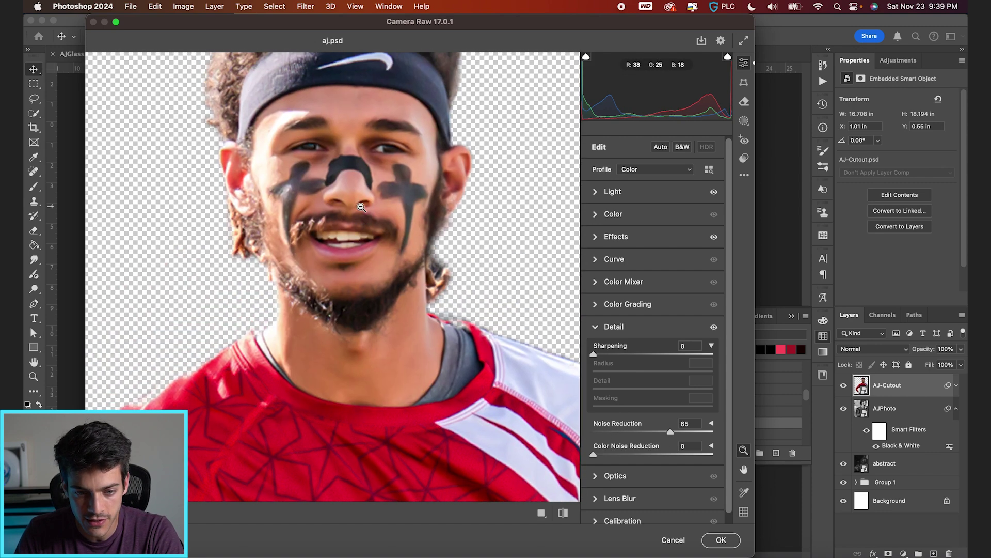
{"action": "left_click", "coordinate": [425, 233]}
{"action": "left_click_drag", "start_coordinate": [672, 435], "coordinate": [568, 430]}
{"action": "left_click", "coordinate": [415, 177]}
{"action": "left_click", "coordinate": [421, 221]}
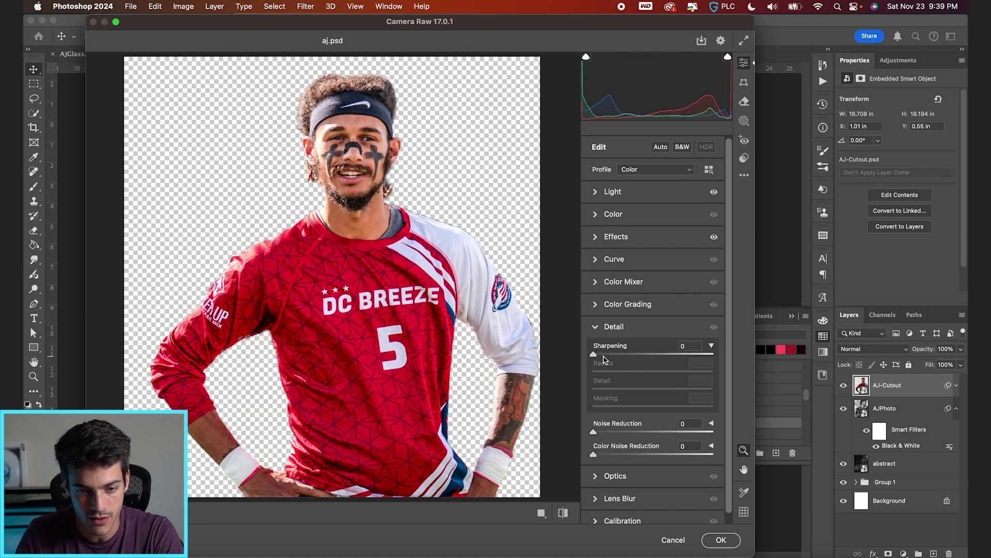
- Sharpen to 62 with Radius 1.0, Detail 25, Masking 94, compare before/after, and apply
{"action": "left_click_drag", "start_coordinate": [593, 354], "coordinate": [617, 355]}
{"action": "key", "text": "alt"}
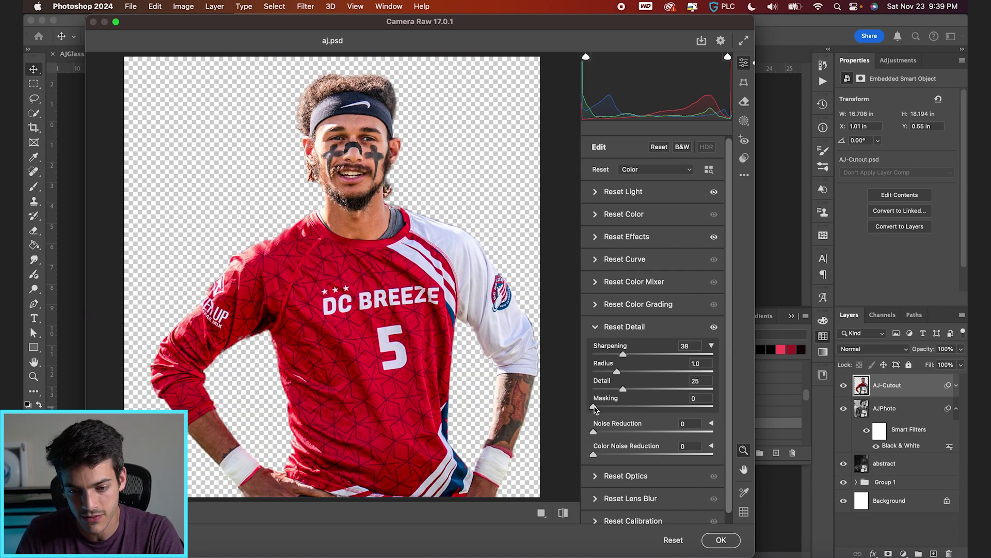
{"action": "key", "text": "alt"}
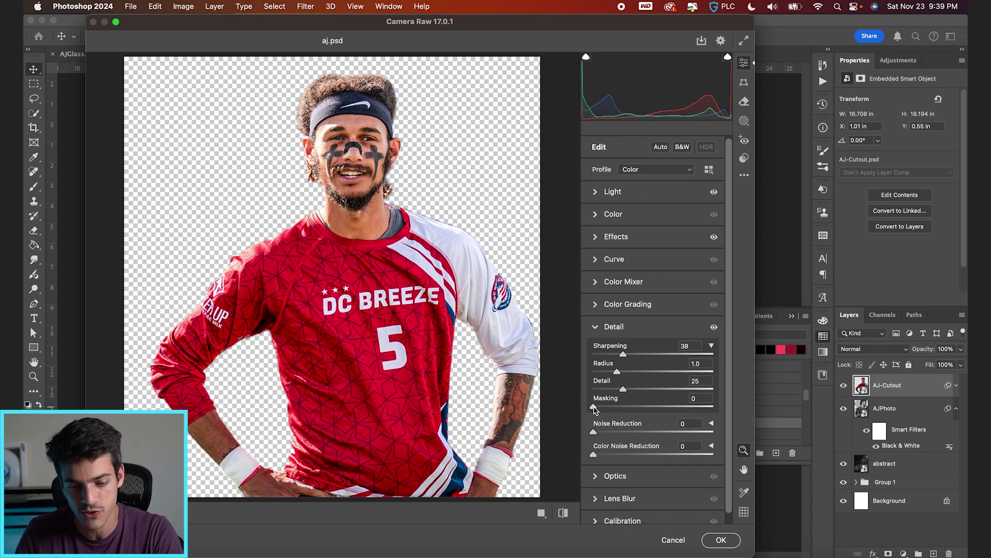
{"action": "key", "text": "alt"}
{"action": "left_click_drag", "start_coordinate": [596, 409], "coordinate": [705, 408]}
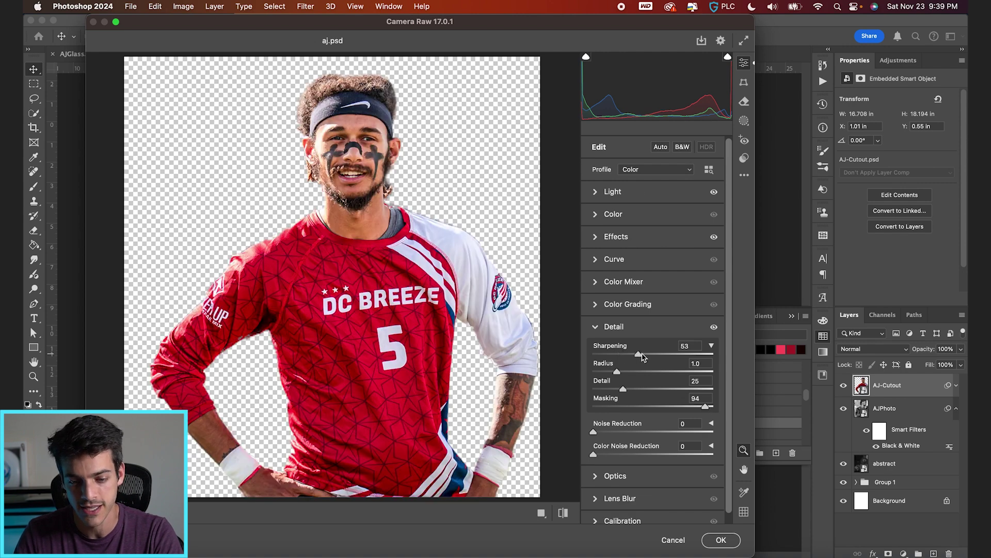
{"action": "left_click_drag", "start_coordinate": [639, 356], "coordinate": [642, 355]}
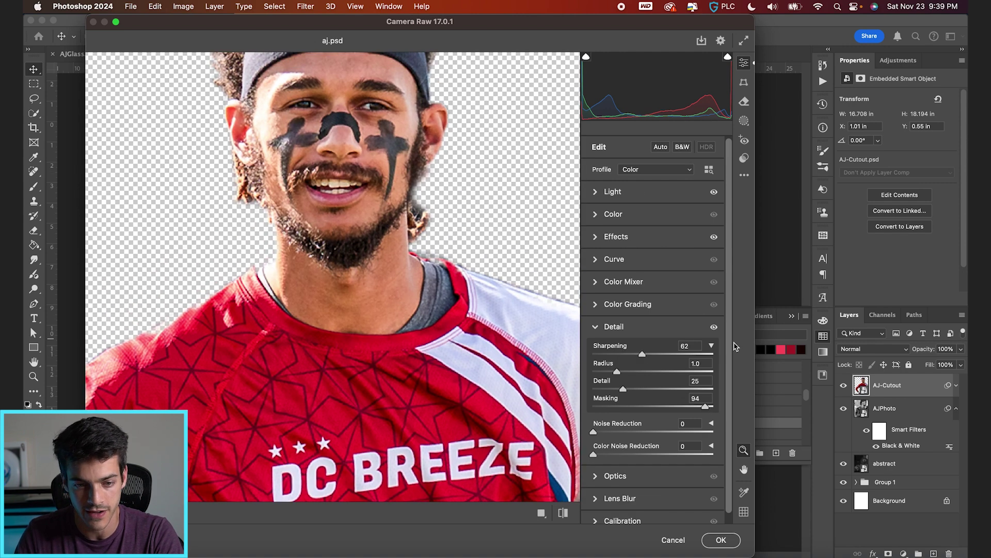
{"action": "left_click", "coordinate": [714, 329]}
{"action": "left_click", "coordinate": [714, 328]}
{"action": "left_click", "coordinate": [714, 328]}
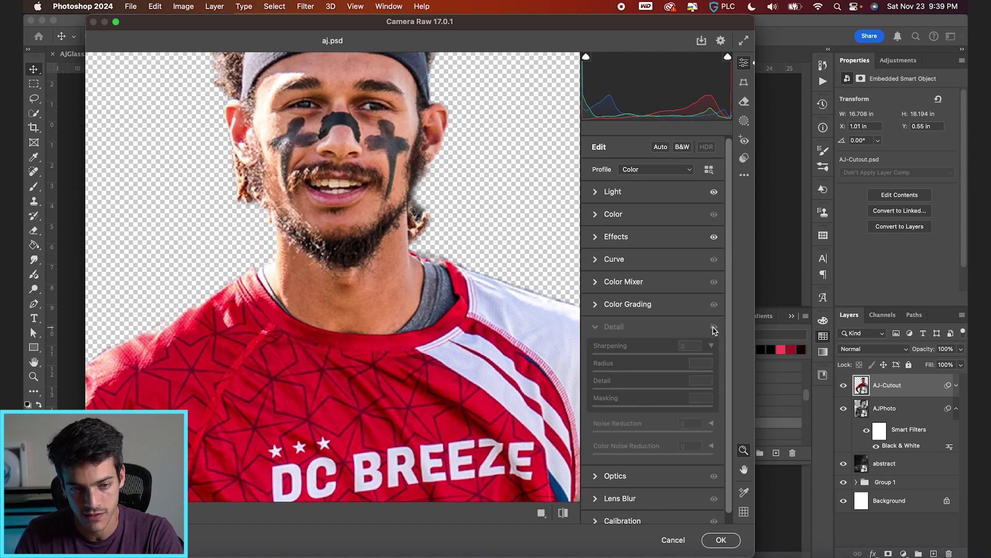
{"action": "left_click", "coordinate": [714, 328]}
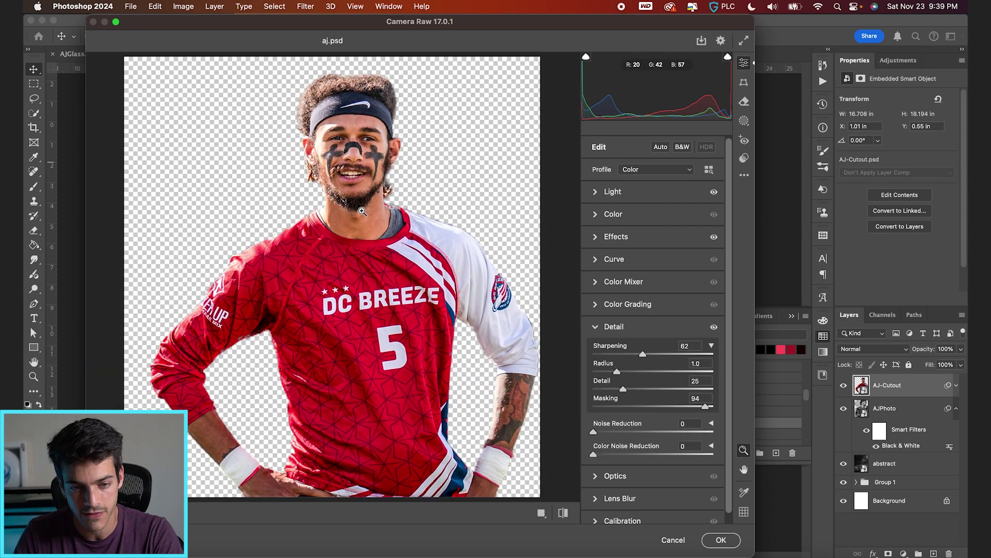
{"action": "left_click", "coordinate": [720, 540]}
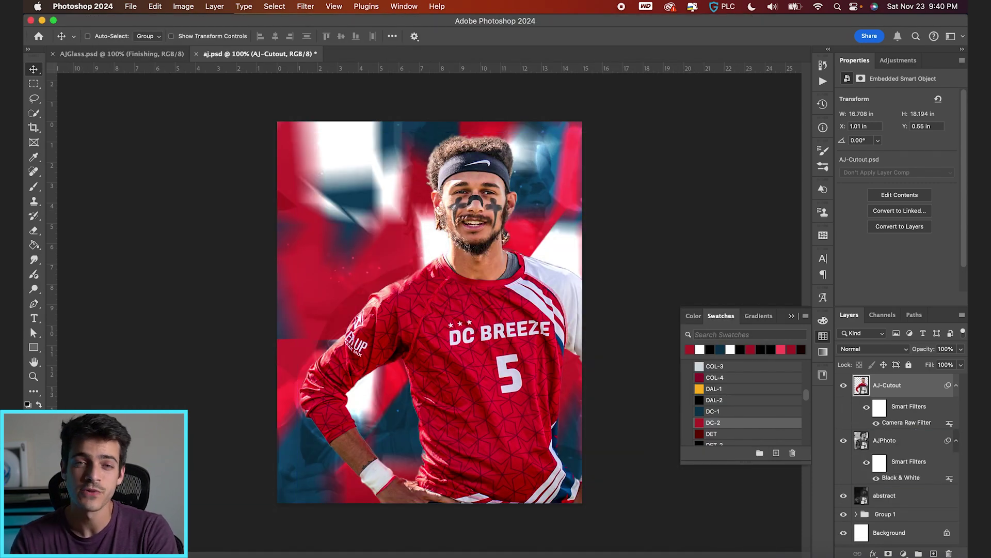
- Add a Selective Color adjustment layer clipped to AJ-Cutout
{"action": "left_click", "coordinate": [904, 553]}
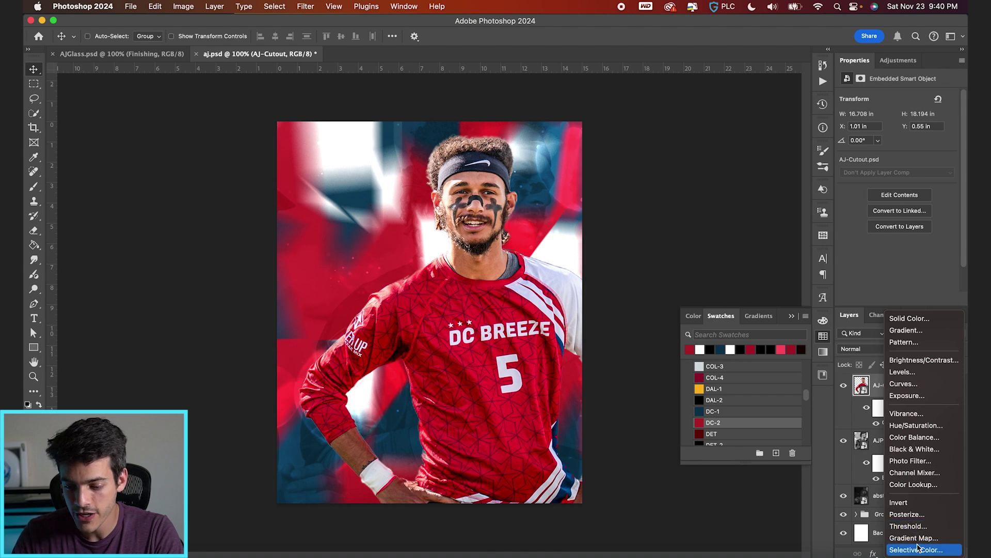
{"action": "left_click", "coordinate": [918, 550]}
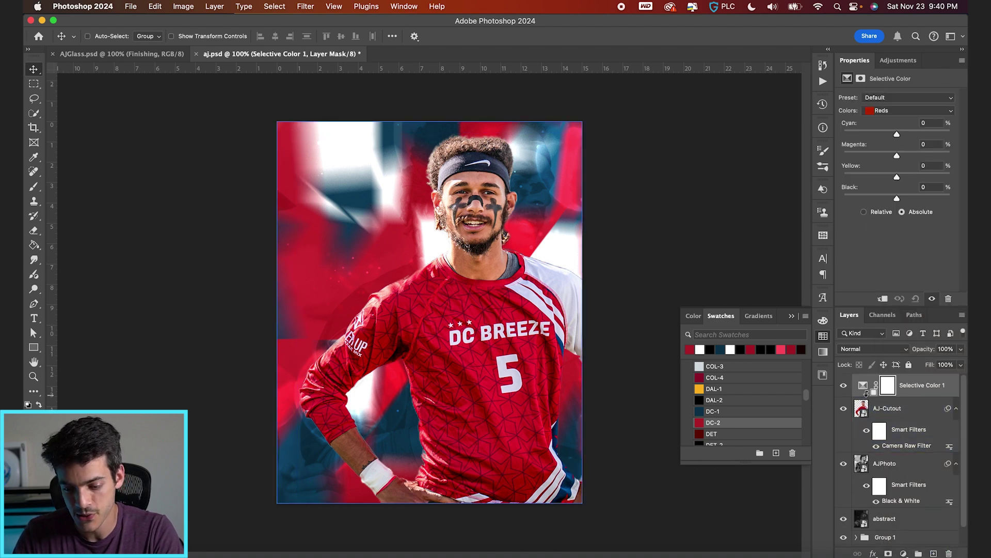
{"action": "left_click", "coordinate": [866, 395], "text": "alt"}
{"action": "left_click", "coordinate": [872, 387]}
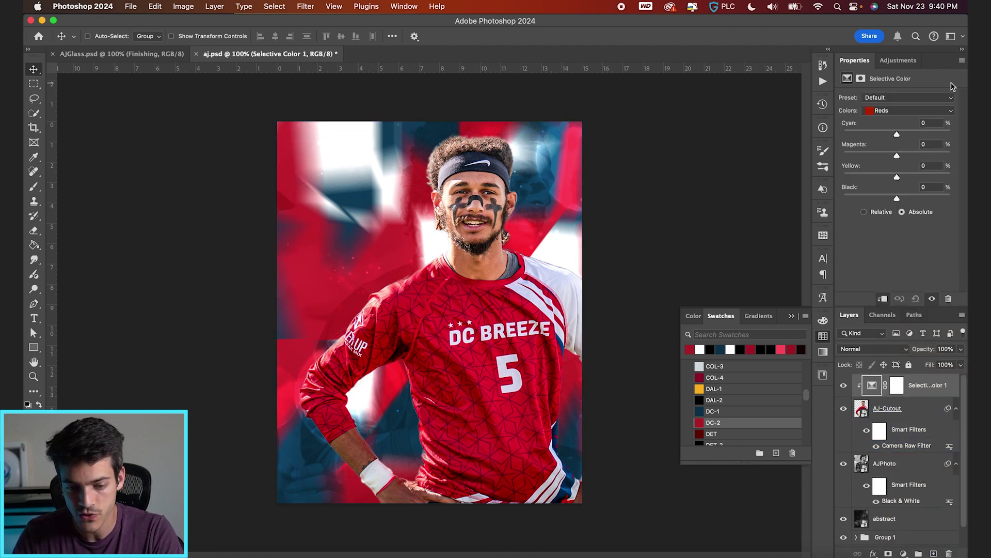
{"action": "left_click", "coordinate": [491, 194], "text": "super"}
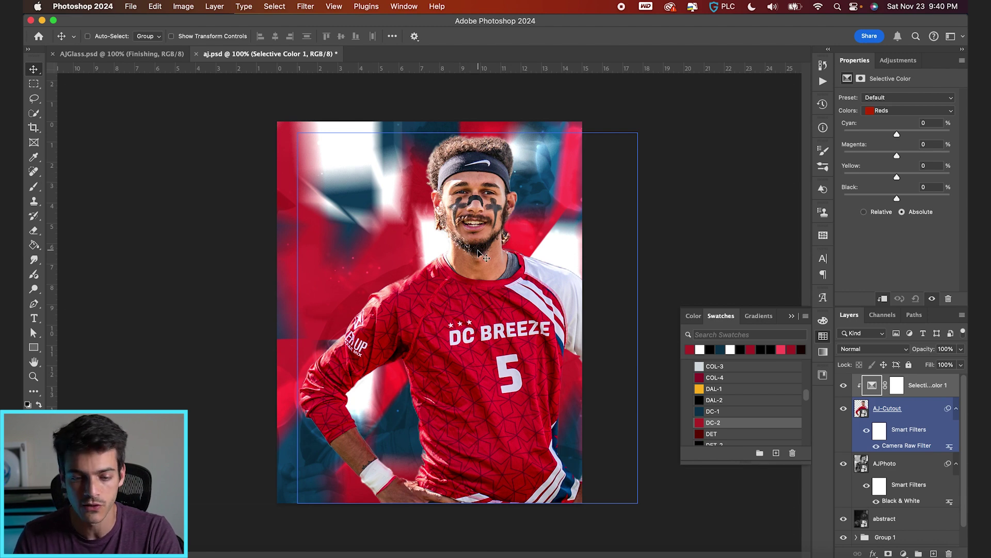
{"action": "left_click", "coordinate": [626, 173], "text": "super"}
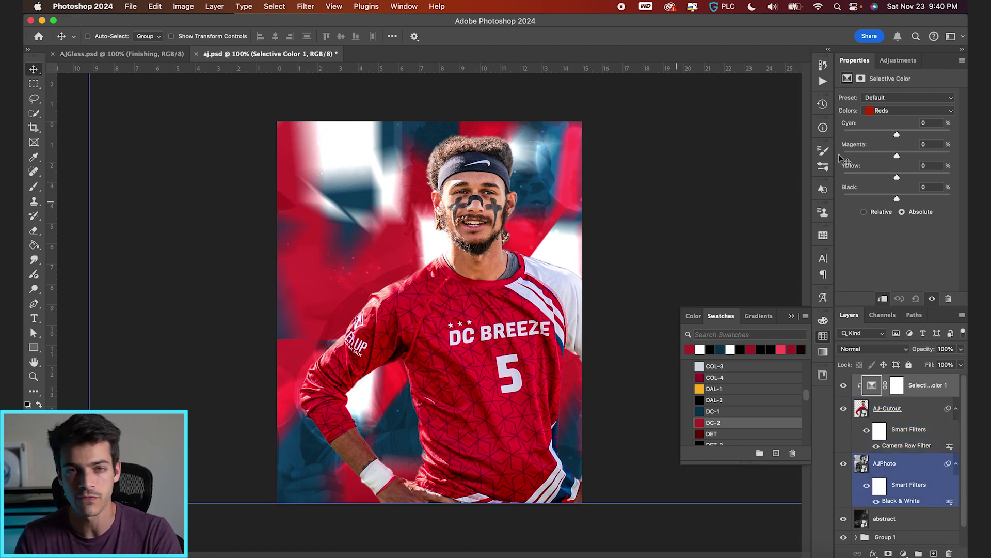
- Set its Reds to Cyan -36, Magenta +14, Yellow -11, Black +11, and compare on and off
{"action": "left_click_drag", "start_coordinate": [897, 135], "coordinate": [882, 136]}
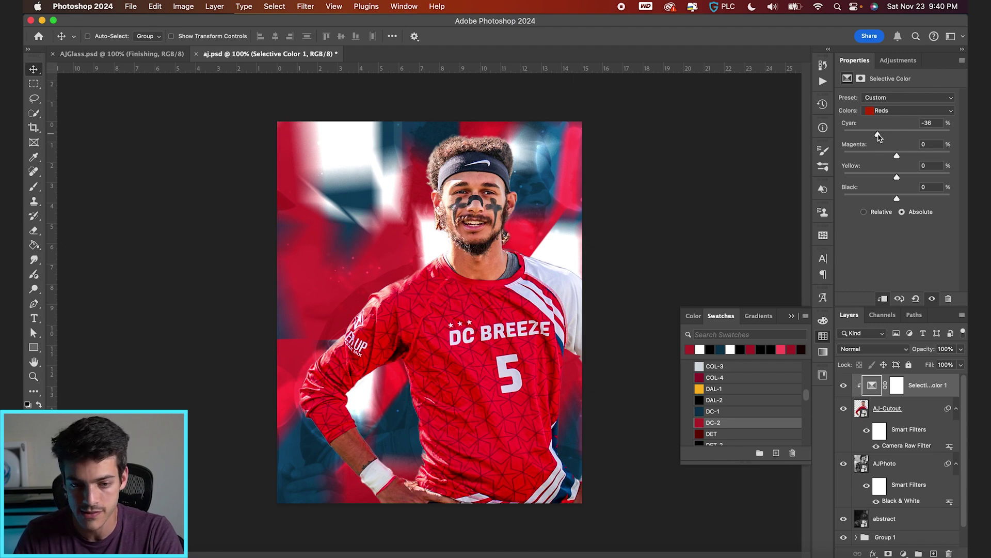
{"action": "left_click_drag", "start_coordinate": [902, 156], "coordinate": [903, 158]}
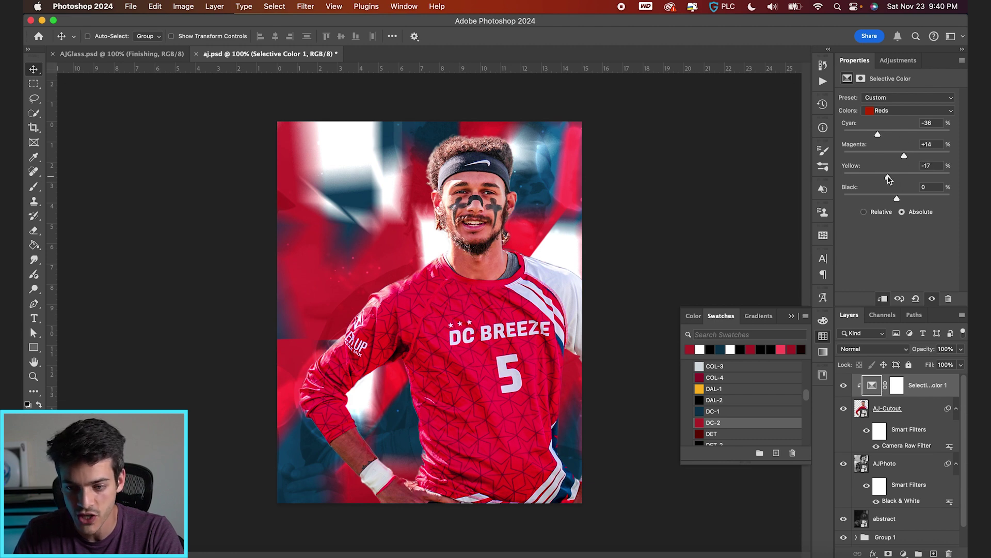
{"action": "left_click_drag", "start_coordinate": [889, 179], "coordinate": [890, 178]}
{"action": "left_click", "coordinate": [504, 249]}
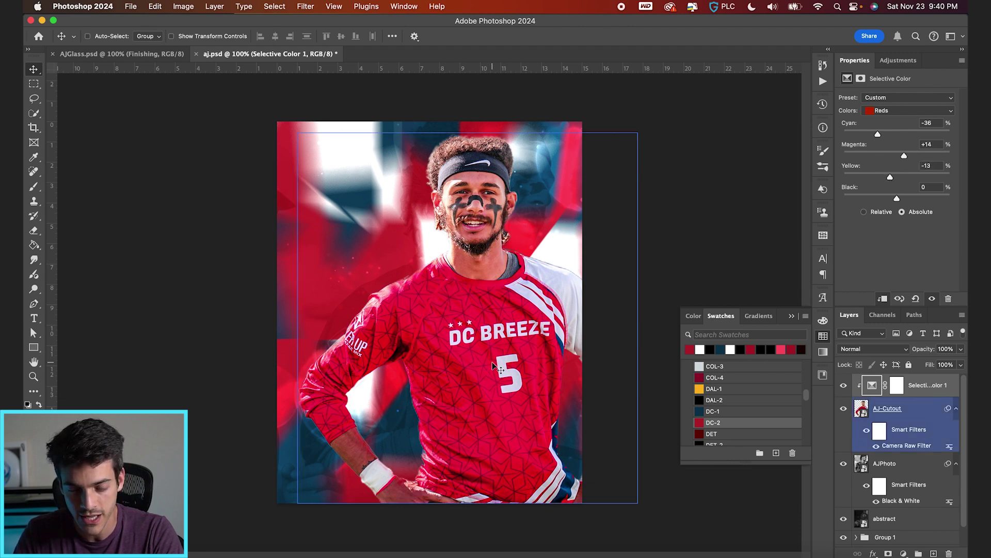
{"action": "key", "text": "ctrl+z"}
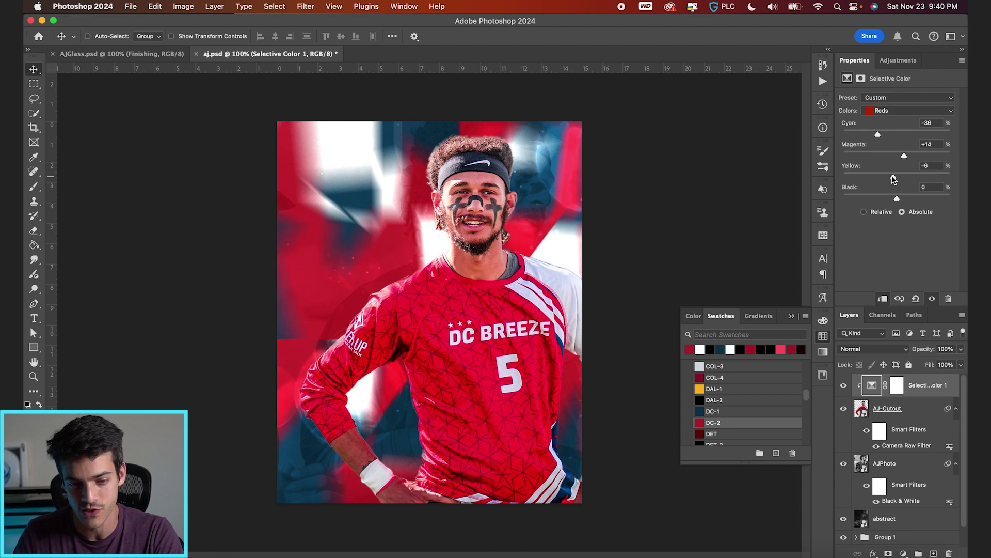
{"action": "left_click_drag", "start_coordinate": [898, 200], "coordinate": [906, 200]}
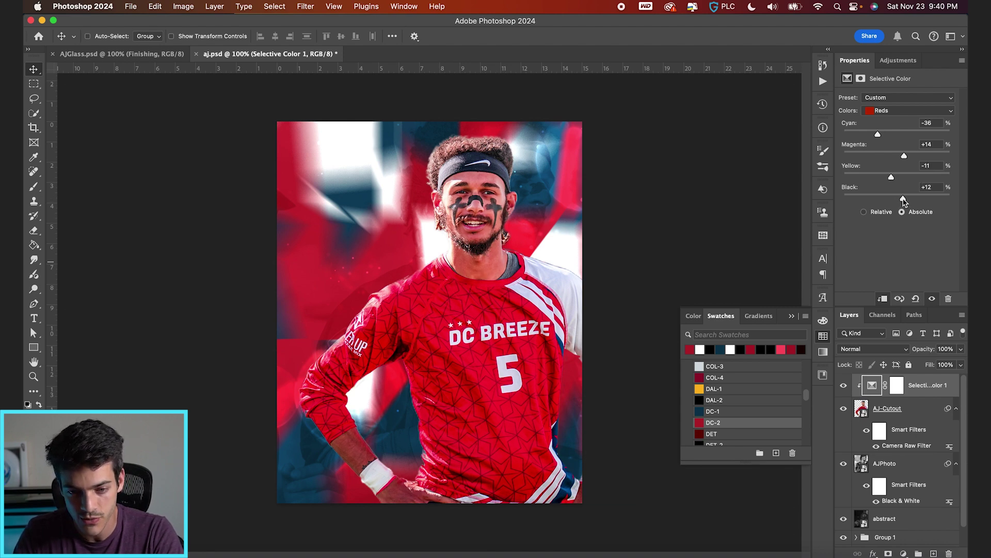
{"action": "left_click", "coordinate": [844, 386]}
{"action": "left_click", "coordinate": [843, 387]}
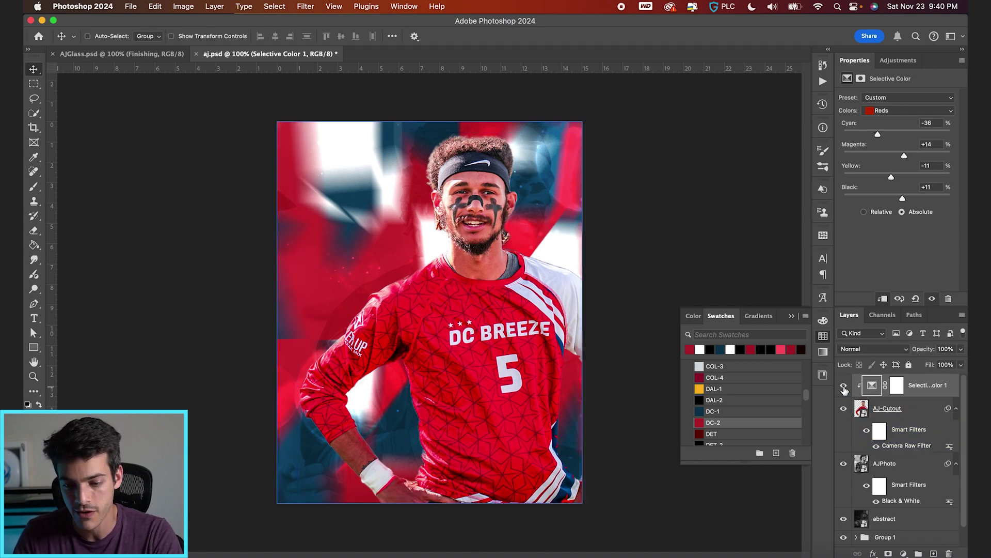
{"action": "left_click", "coordinate": [619, 459], "text": "super"}
{"action": "left_click", "coordinate": [629, 408], "text": "super"}
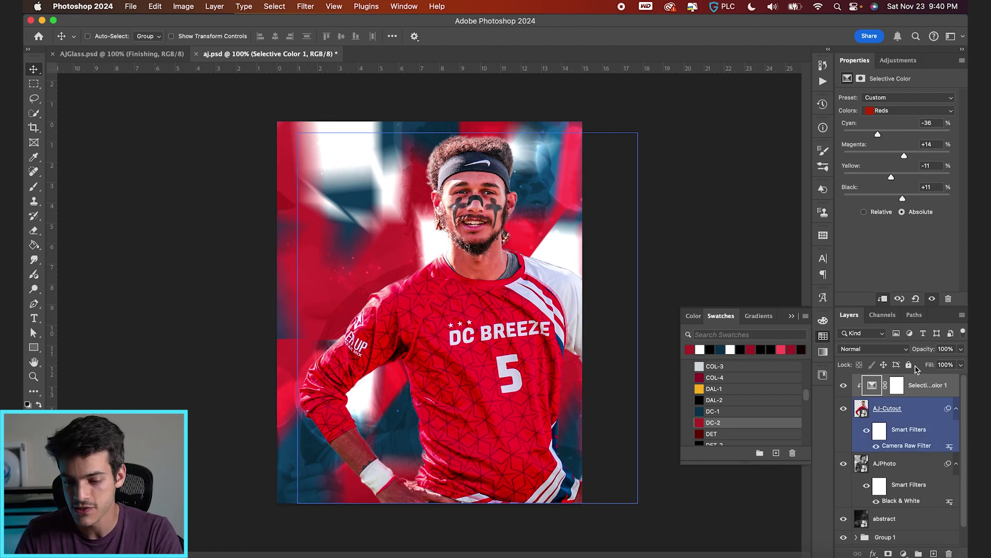
{"action": "left_click", "coordinate": [896, 387]}
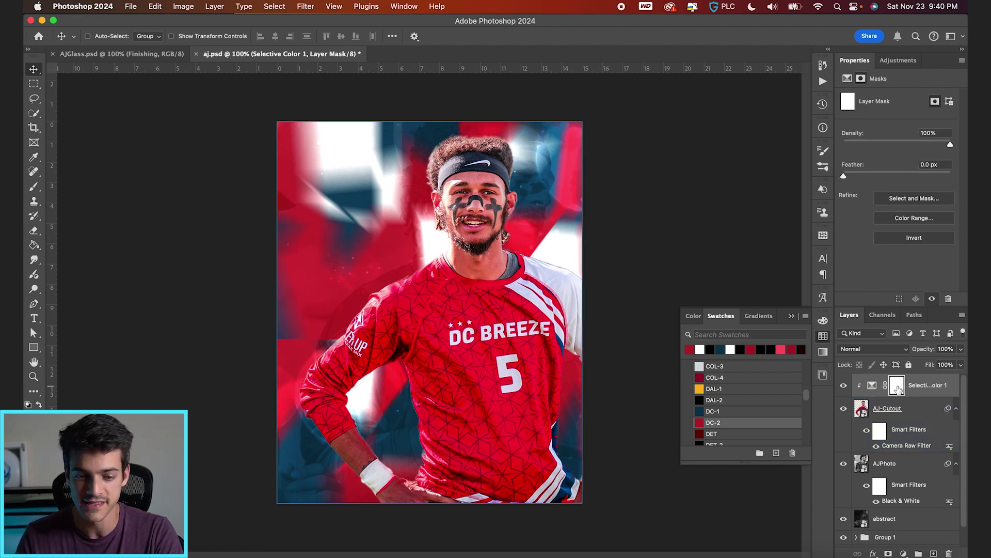
- Invert the Selective Color mask to black and paint the shift back over the head and wrist
{"action": "key", "text": "super+i"}
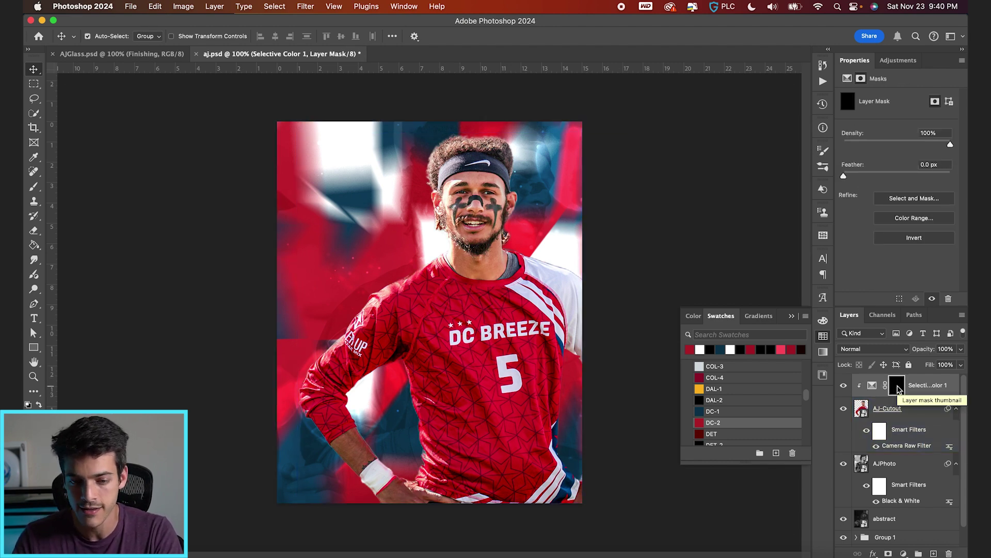
{"action": "key", "text": "b"}
{"action": "key", "text": "bracketleft"}
{"action": "key", "text": "bracketleft"}
{"action": "key", "text": "bracketleft"}
{"action": "scroll", "coordinate": [478, 264], "scroll_direction": "up", "scroll_amount": 5}
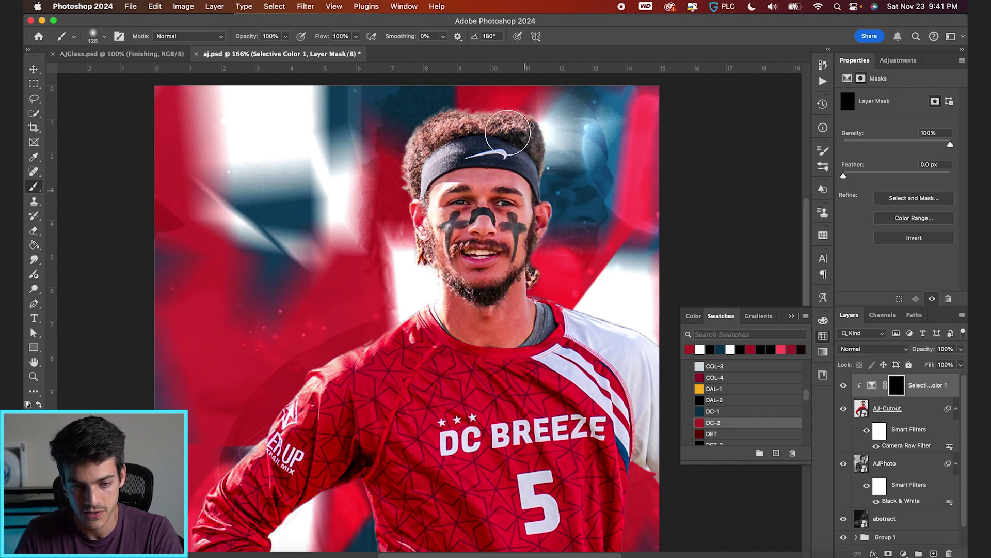
{"action": "left_click_drag", "start_coordinate": [451, 104], "coordinate": [511, 214]}
{"action": "scroll", "coordinate": [503, 227], "scroll_direction": "down", "scroll_amount": 10}
{"action": "scroll", "coordinate": [503, 228], "scroll_direction": "left", "scroll_amount": 4}
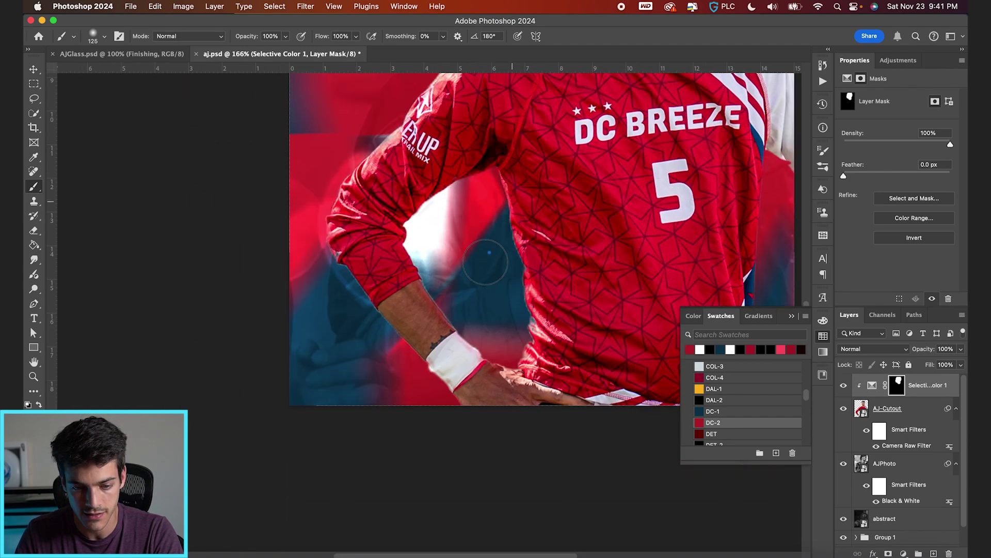
{"action": "mouse_move", "coordinate": [516, 367]}
{"action": "left_mouse_down"}
{"action": "mouse_move", "coordinate": [469, 405]}
{"action": "mouse_move", "coordinate": [509, 406]}
{"action": "left_mouse_up"}
{"action": "key", "text": "bracketleft"}
{"action": "key", "text": "bracketleft"}
{"action": "key", "text": "bracketleft"}
{"action": "key", "text": "bracketleft"}
{"action": "key", "text": "bracketleft"}
{"action": "key", "text": "bracketleft"}
{"action": "key", "text": "bracketleft"}
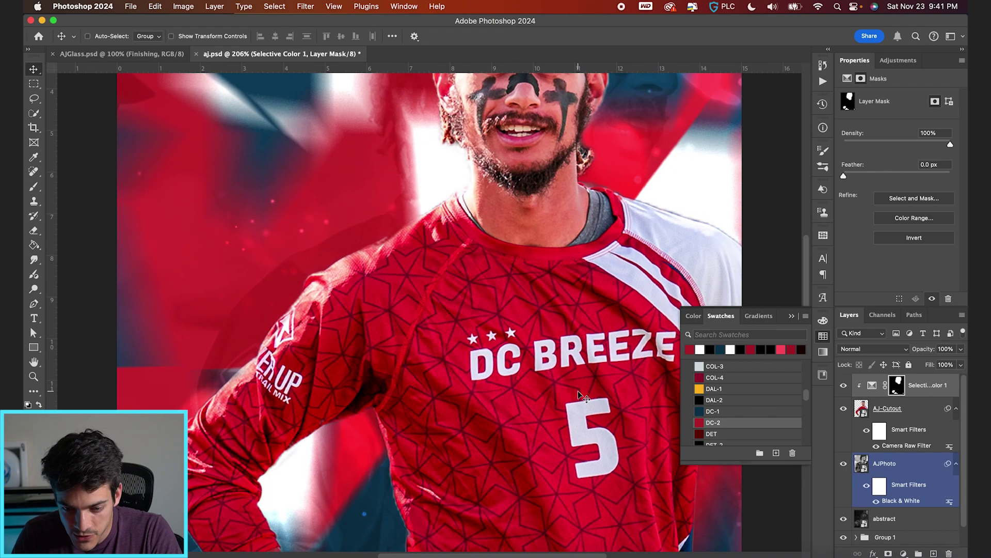
{"action": "scroll", "coordinate": [578, 394], "scroll_direction": "right", "scroll_amount": 5}
{"action": "scroll", "coordinate": [579, 394], "scroll_direction": "down", "scroll_amount": 2}
{"action": "left_click", "coordinate": [592, 353], "text": "super"}
{"action": "left_click", "coordinate": [592, 353], "text": "super"}
{"action": "left_click", "coordinate": [635, 376], "text": "super"}
- Nudge AJ-Cutout and its Selective Color layer slightly to the right
{"action": "left_click", "coordinate": [888, 409]}
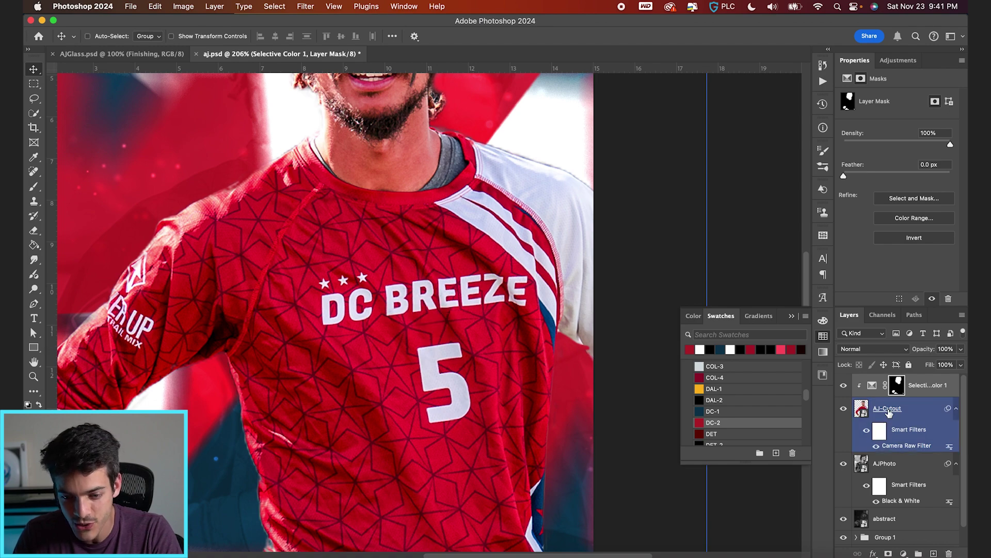
{"action": "key", "text": "shift+Right"}
{"action": "key", "text": "Right"}
{"action": "key", "text": "Right"}
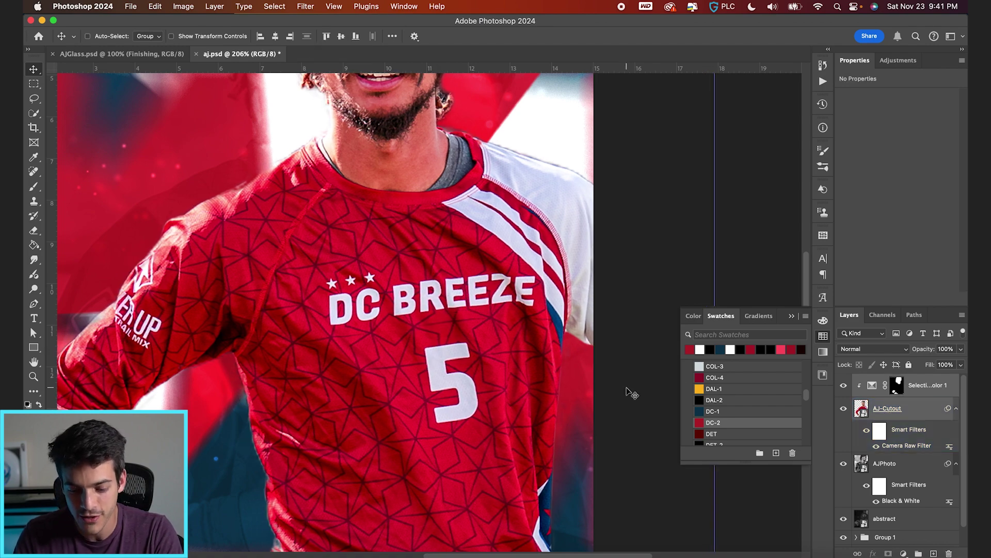
{"action": "key", "text": "super+0"}
{"action": "left_click", "coordinate": [901, 470]}
{"action": "scroll", "coordinate": [903, 474], "scroll_direction": "down", "scroll_amount": 1}
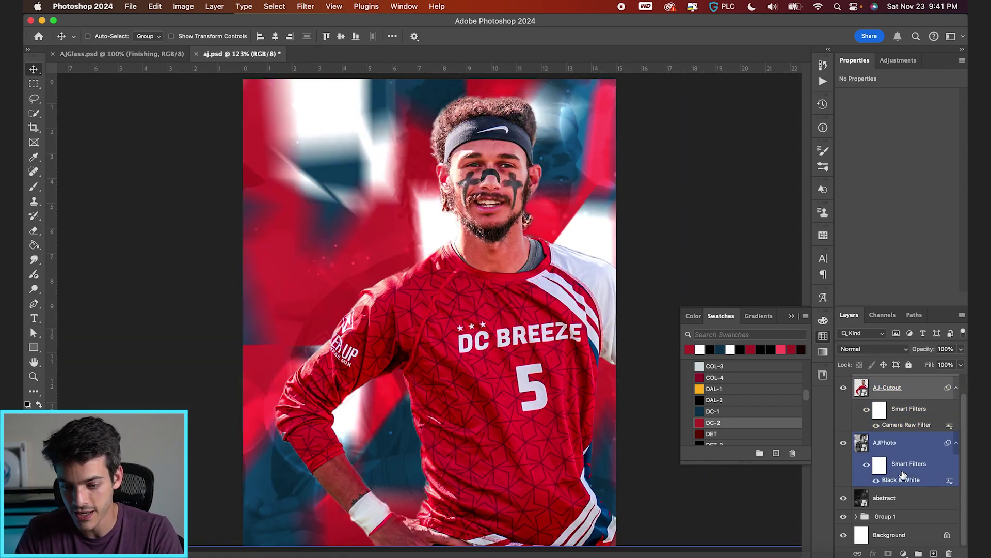
- Shift the AJPhoto overlay slightly to reposition it
{"action": "left_click", "coordinate": [897, 443]}
{"action": "left_click_drag", "start_coordinate": [673, 169], "coordinate": [681, 171]}
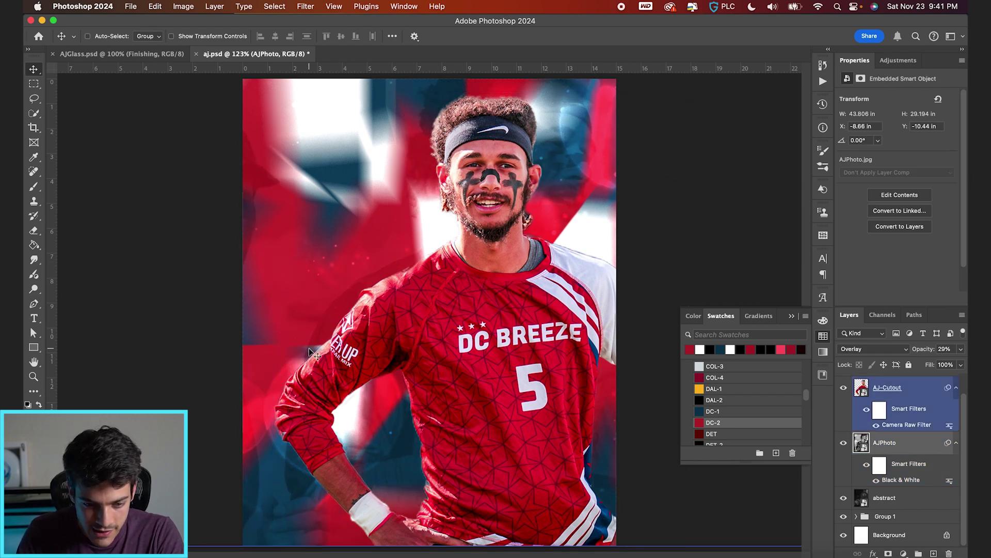
{"action": "scroll", "coordinate": [413, 279], "scroll_direction": "up", "scroll_amount": 3}
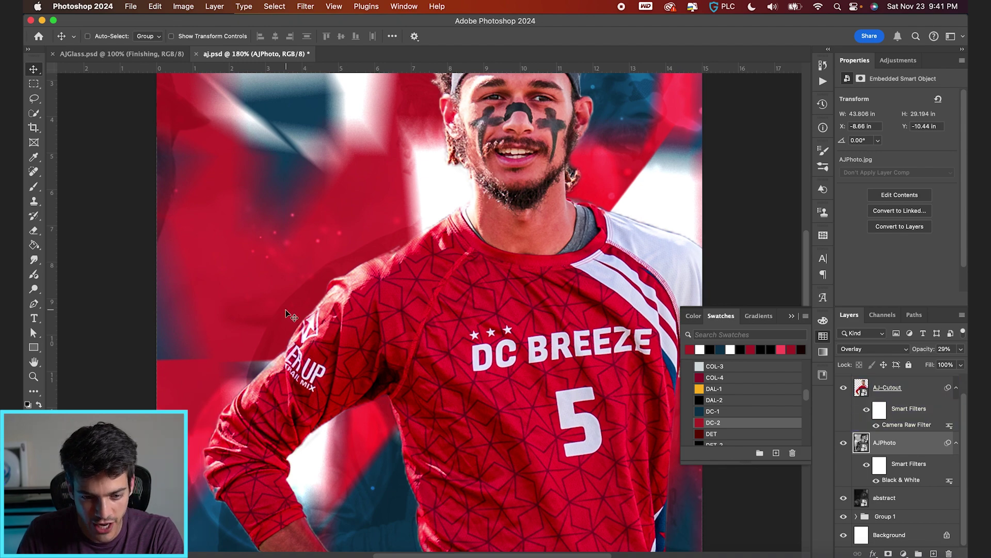
{"action": "scroll", "coordinate": [303, 324], "scroll_direction": "up", "scroll_amount": 3}
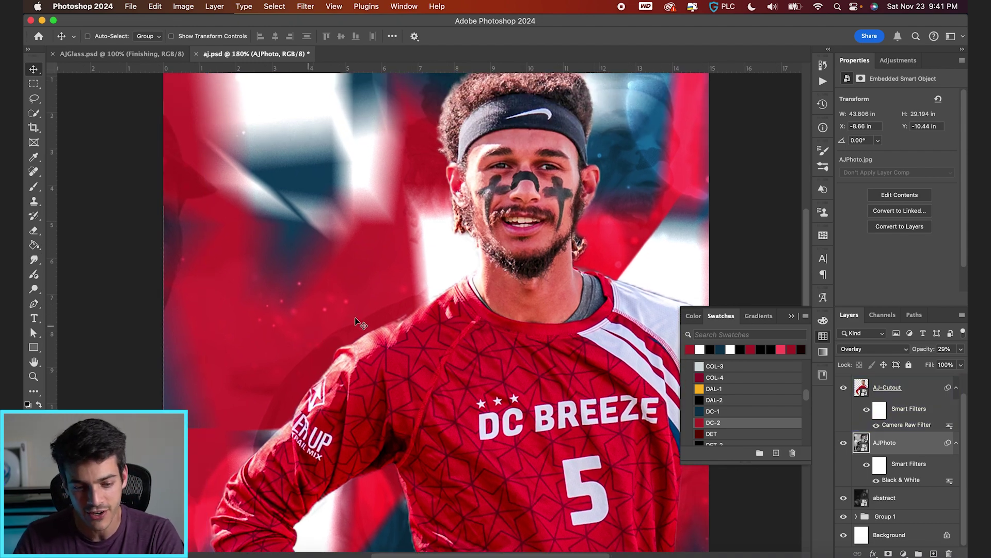
{"action": "scroll", "coordinate": [398, 288], "scroll_direction": "down", "scroll_amount": 3}
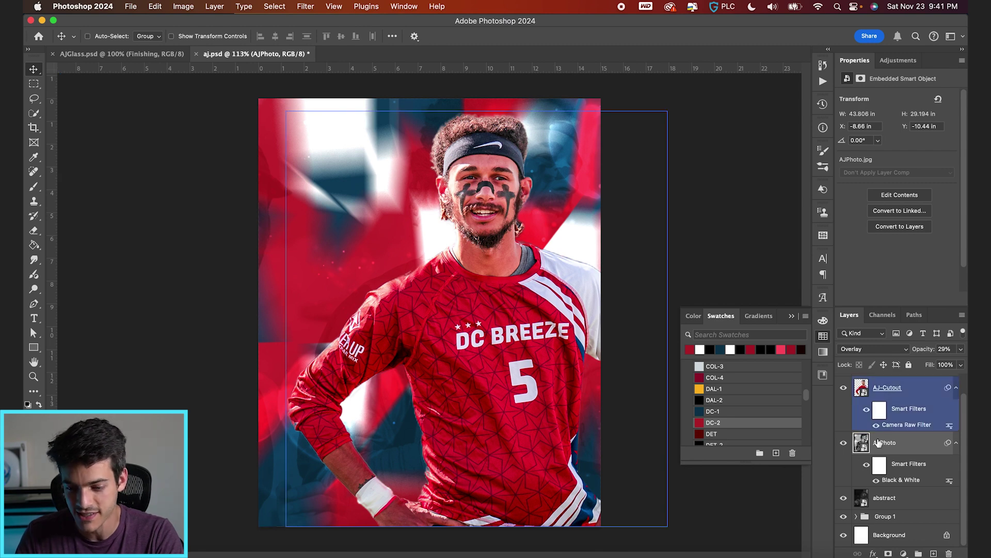
- Add a layer mask to AJPhoto and paint black with a 300 px brush to hide part of it
{"action": "left_click", "coordinate": [888, 552]}
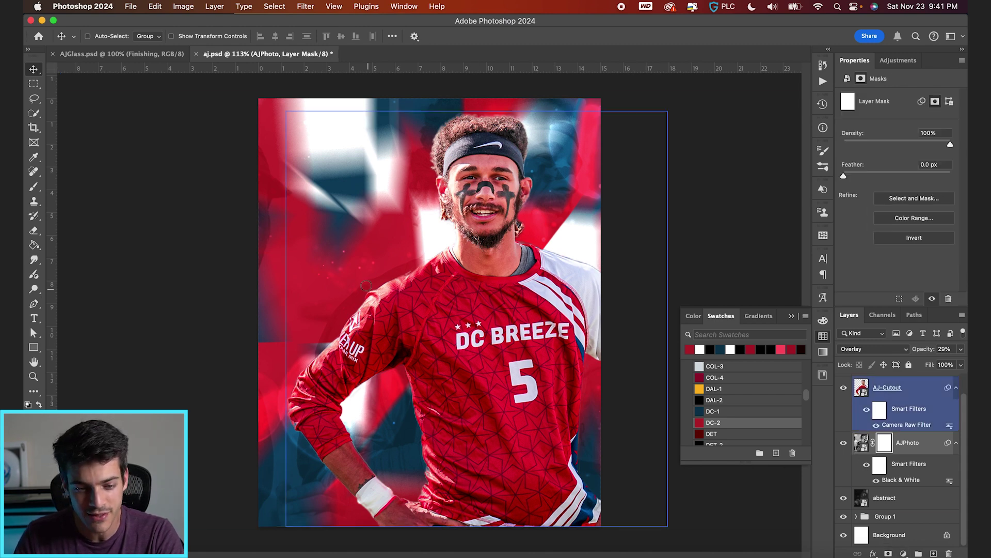
{"action": "key", "text": "b"}
{"action": "key", "text": "bracketright"}
{"action": "key", "text": "bracketright"}
{"action": "key", "text": "bracketright"}
{"action": "key", "text": "bracketright"}
{"action": "key", "text": "bracketright"}
{"action": "key", "text": "bracketright"}
{"action": "key", "text": "bracketright"}
{"action": "key", "text": "bracketright"}
{"action": "key", "text": "bracketright"}
{"action": "key", "text": "bracketright"}
{"action": "key", "text": "bracketright"}
{"action": "key", "text": "bracketright"}
{"action": "key", "text": "bracketright"}
{"action": "key", "text": "bracketright"}
{"action": "left_click_drag", "start_coordinate": [367, 323], "coordinate": [383, 320]}
{"action": "key", "text": "bracketleft"}
{"action": "key", "text": "bracketleft"}
{"action": "key", "text": "bracketleft"}
{"action": "key", "text": "bracketleft"}
{"action": "key", "text": "bracketleft"}
{"action": "key", "text": "bracketleft"}
{"action": "key", "text": "bracketleft"}
{"action": "key", "text": "x"}
{"action": "mouse_move", "coordinate": [393, 273]}
{"action": "left_mouse_down"}
{"action": "mouse_move", "coordinate": [390, 263]}
{"action": "mouse_move", "coordinate": [376, 286]}
{"action": "mouse_move", "coordinate": [343, 283]}
{"action": "mouse_move", "coordinate": [331, 307]}
{"action": "left_mouse_up"}
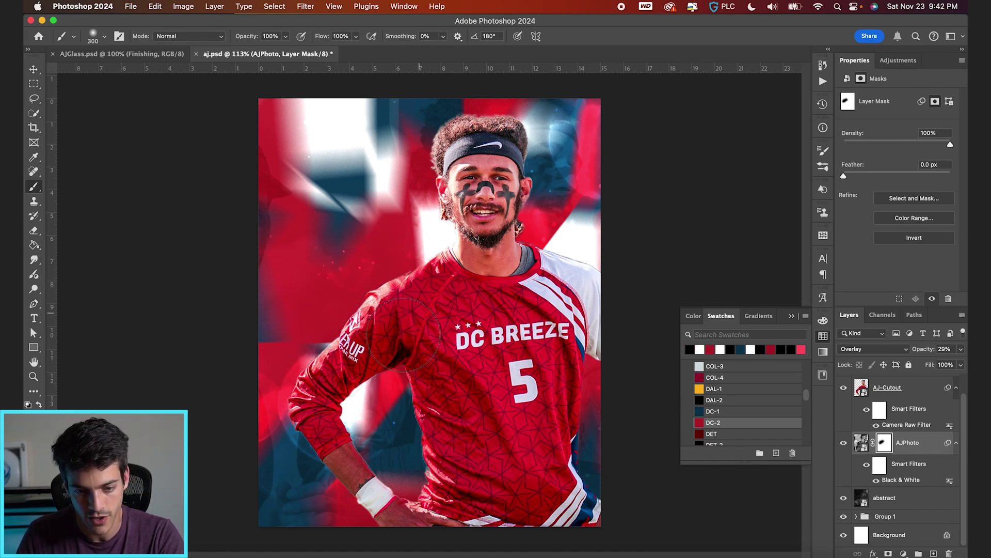
{"action": "key", "text": "v"}
{"action": "left_click", "coordinate": [466, 362], "text": "super"}
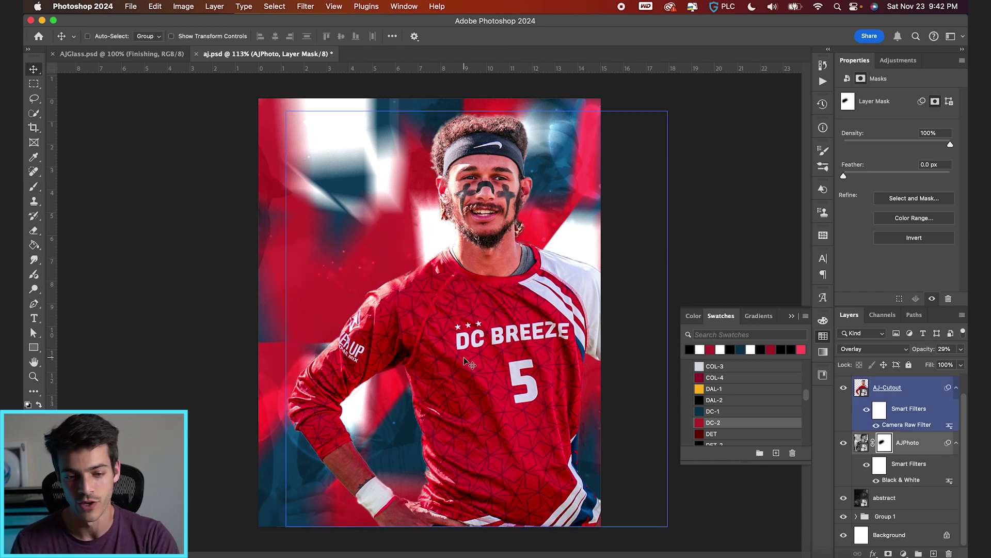
{"action": "left_click", "coordinate": [892, 390]}
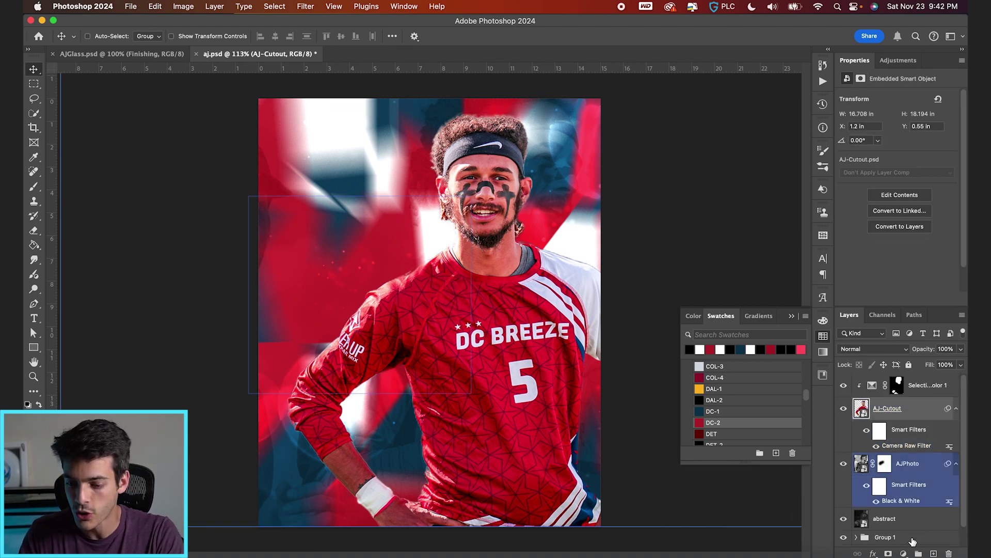
- Add a clipped Selective Color layer setting Whites to Black -74%
{"action": "left_click", "coordinate": [904, 553]}
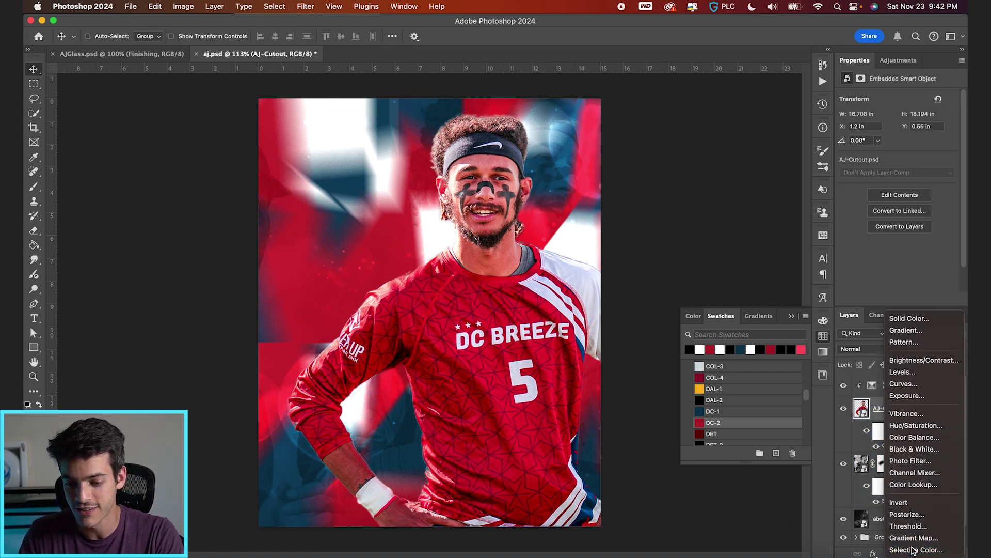
{"action": "left_click", "coordinate": [914, 550]}
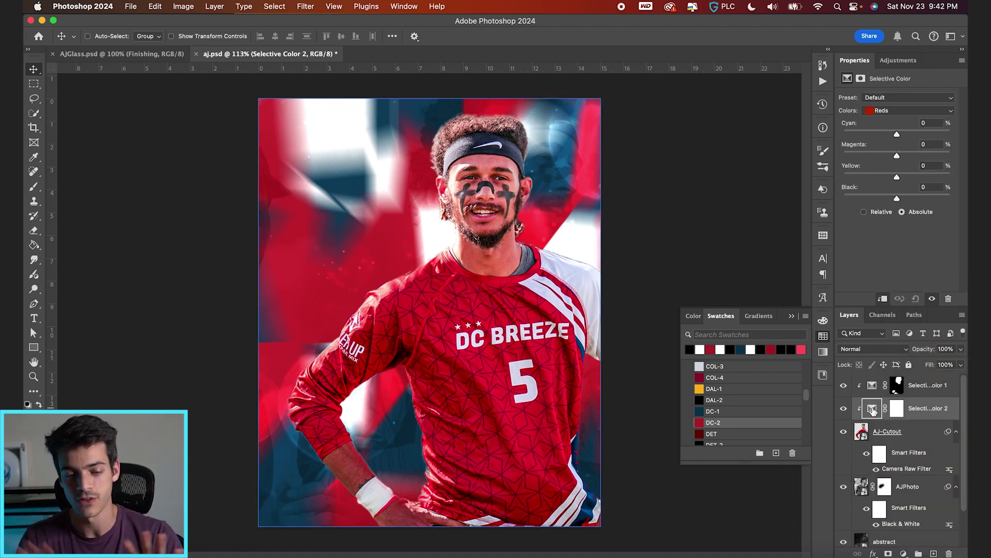
{"action": "left_click", "coordinate": [908, 111]}
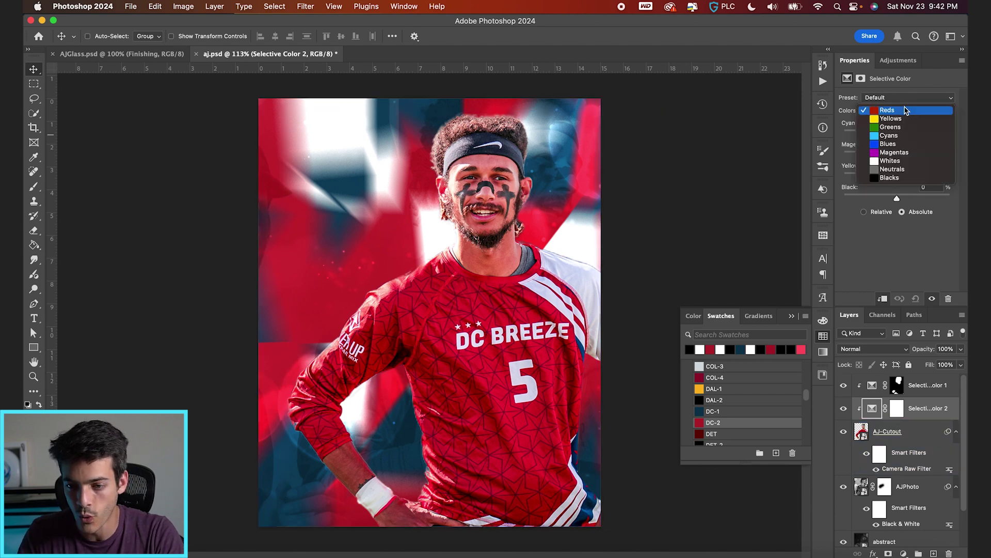
{"action": "left_click", "coordinate": [896, 160]}
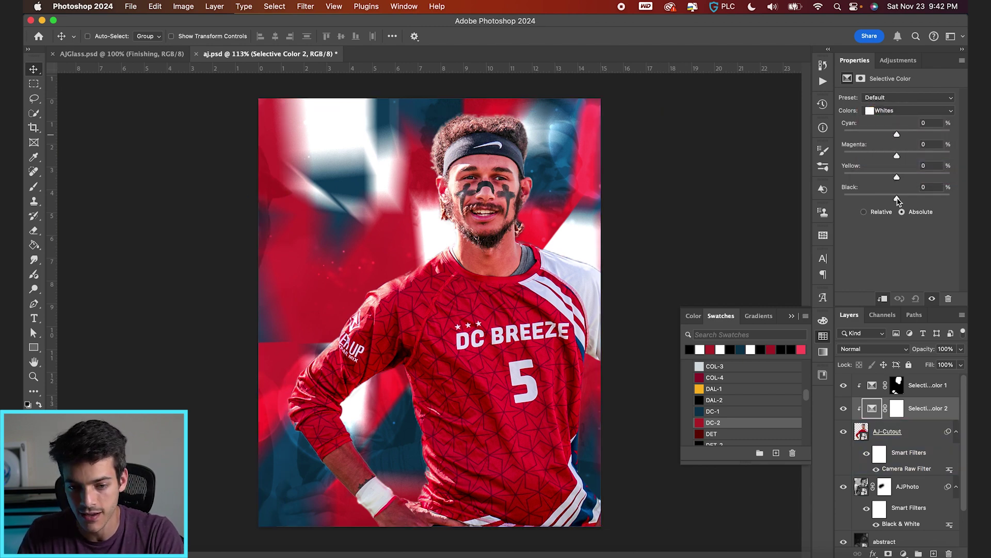
{"action": "left_click_drag", "start_coordinate": [897, 199], "coordinate": [866, 199]}
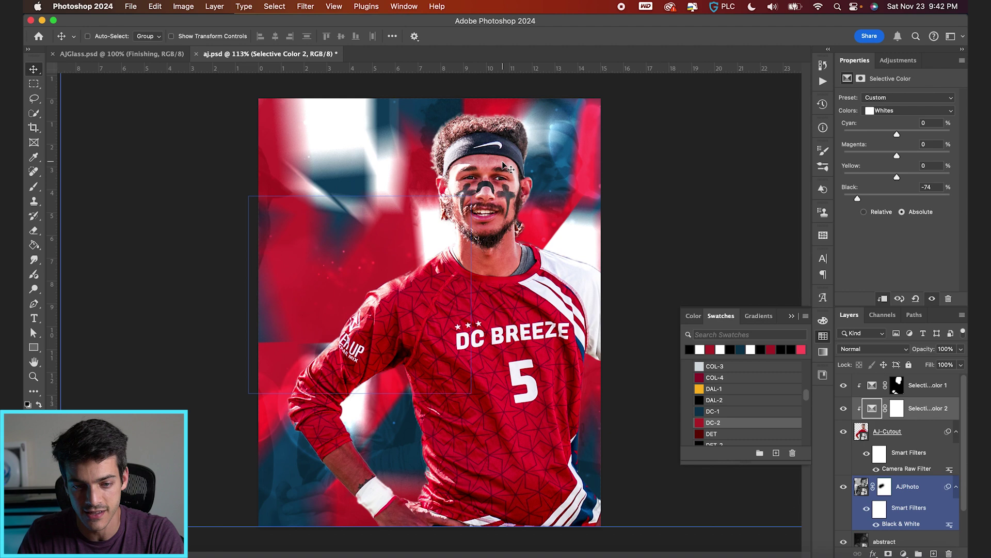
- Compare the Selective Color layers against the cutout, zooming in on the player
{"action": "left_click", "coordinate": [928, 385]}
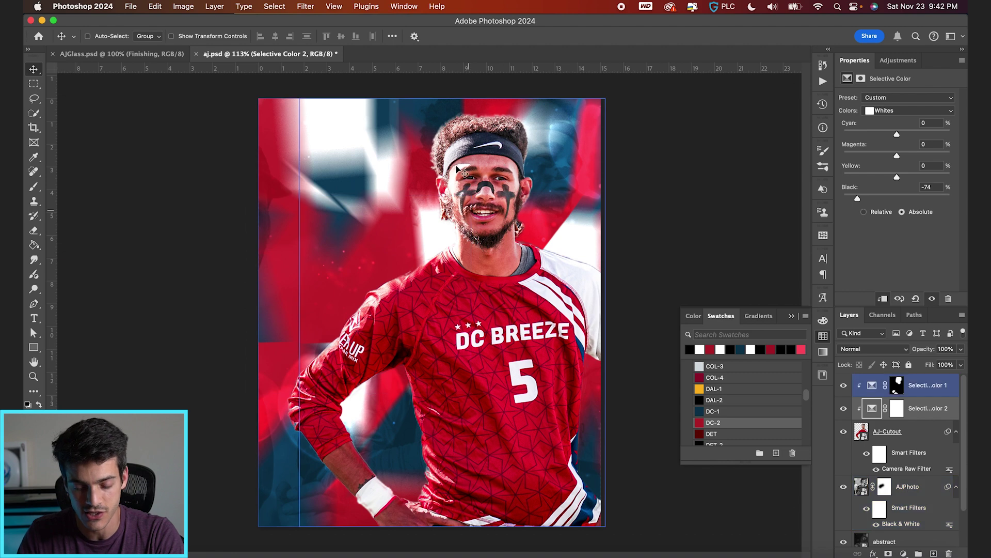
{"action": "left_click", "coordinate": [580, 269], "text": "super"}
{"action": "left_click", "coordinate": [356, 155], "text": "super"}
{"action": "left_click", "coordinate": [392, 217], "text": "super"}
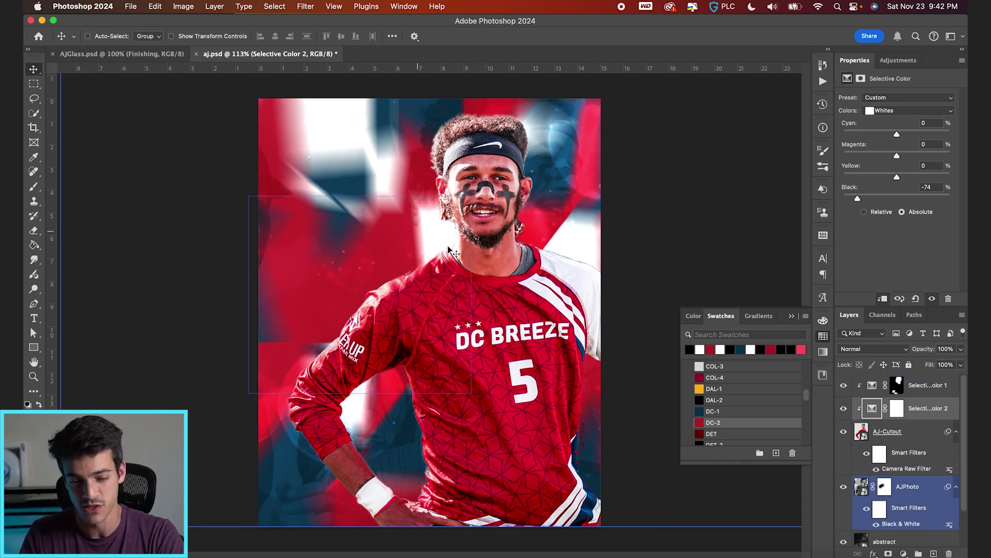
{"action": "left_click", "coordinate": [347, 137], "text": "super"}
{"action": "left_click", "coordinate": [453, 246], "text": "super"}
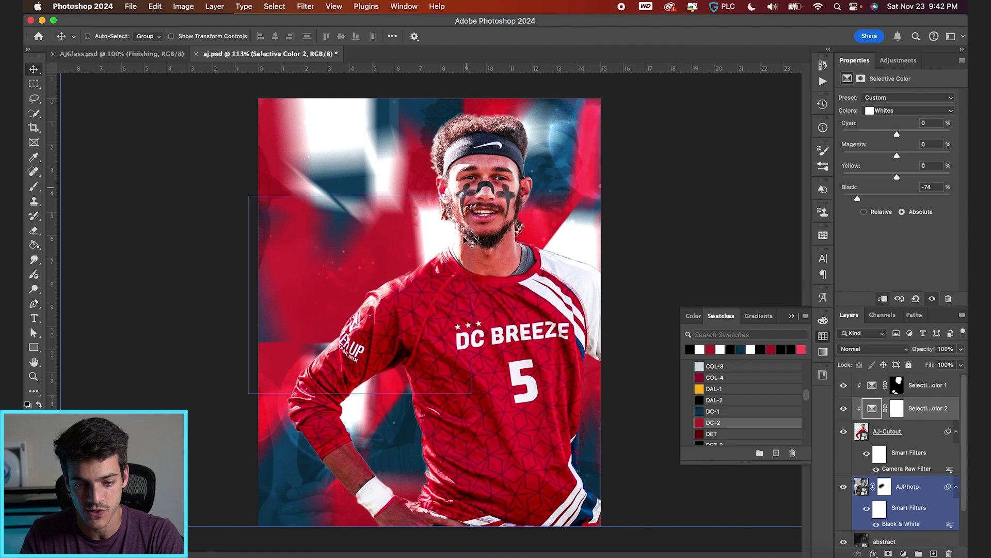
{"action": "key", "text": "super+plus"}
{"action": "scroll", "coordinate": [578, 270], "scroll_direction": "up", "scroll_amount": 2}
{"action": "scroll", "coordinate": [580, 269], "scroll_direction": "right", "scroll_amount": 3}
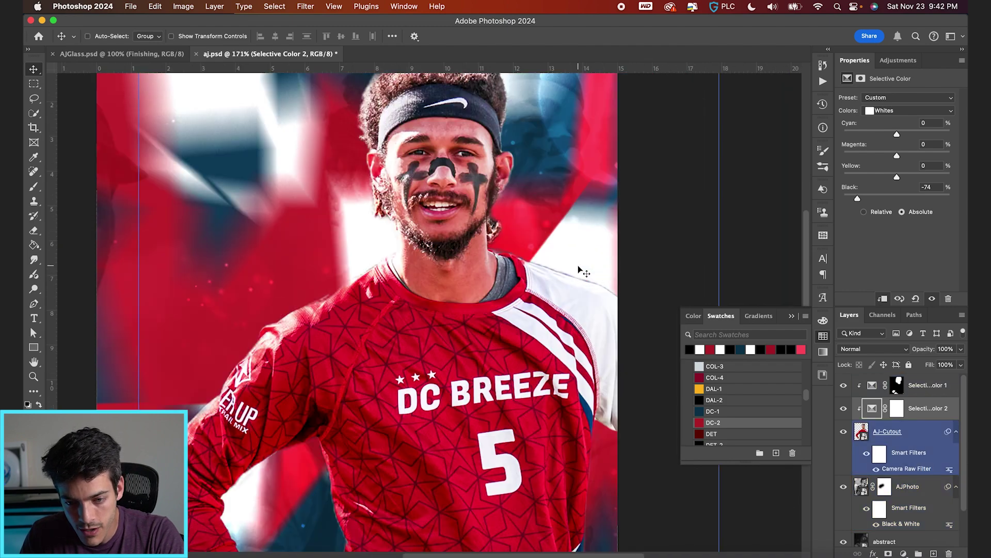
- Add a layer mask to AJ-Cutout and ready a smaller brush
{"action": "left_click", "coordinate": [564, 319], "text": "super"}
{"action": "left_click", "coordinate": [888, 553]}
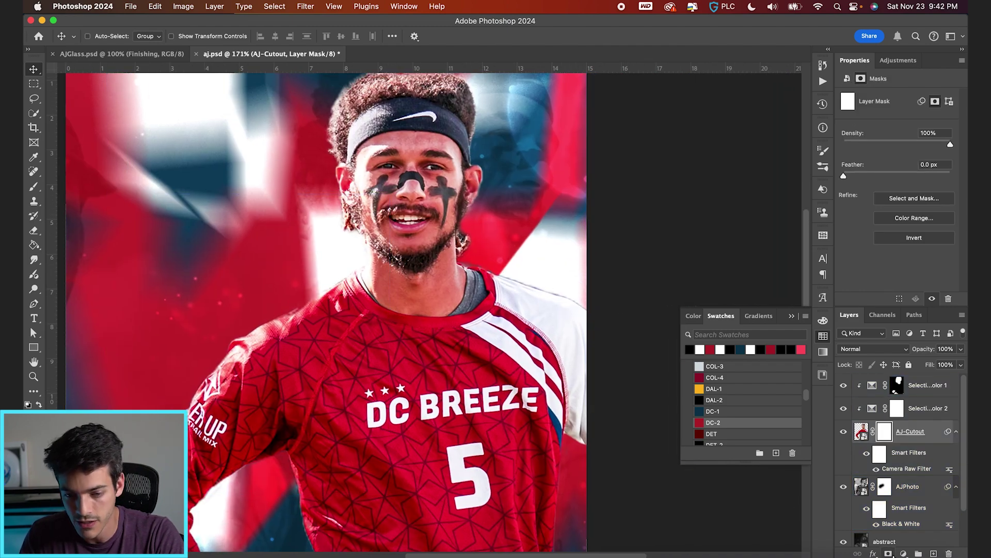
{"action": "key", "text": "b"}
{"action": "key", "text": "bracketleft"}
{"action": "key", "text": "bracketleft"}
{"action": "key", "text": "bracketleft"}
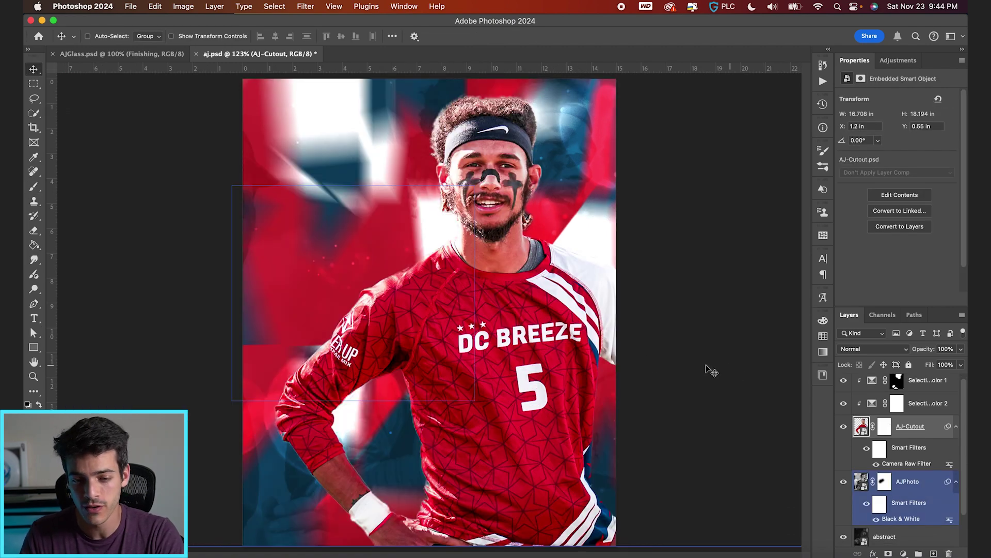
{"action": "left_click", "coordinate": [914, 422]}
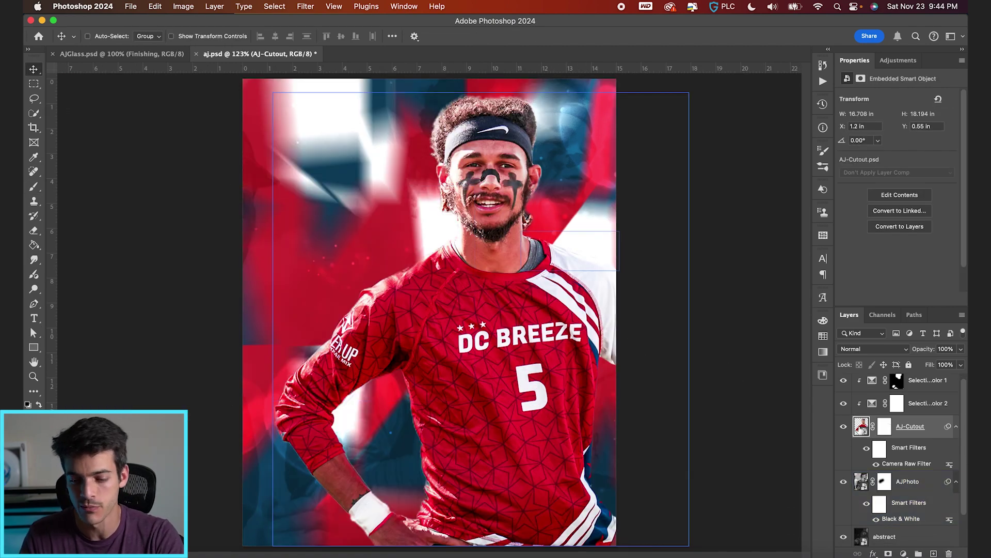
- Add a white Overlay inner glow at 100%, Softer, from the edges, size 29 px
{"action": "left_click", "coordinate": [873, 553]}
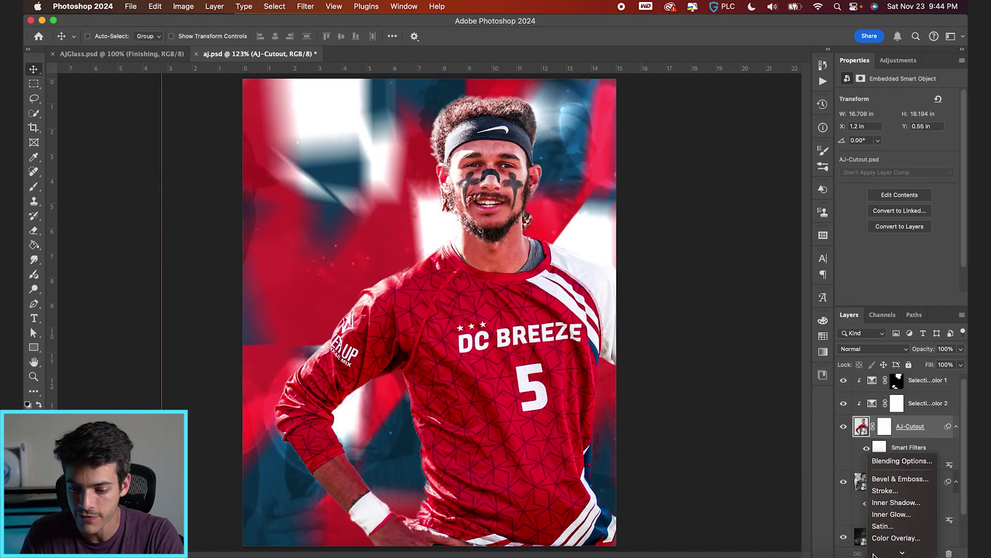
{"action": "left_click", "coordinate": [884, 515]}
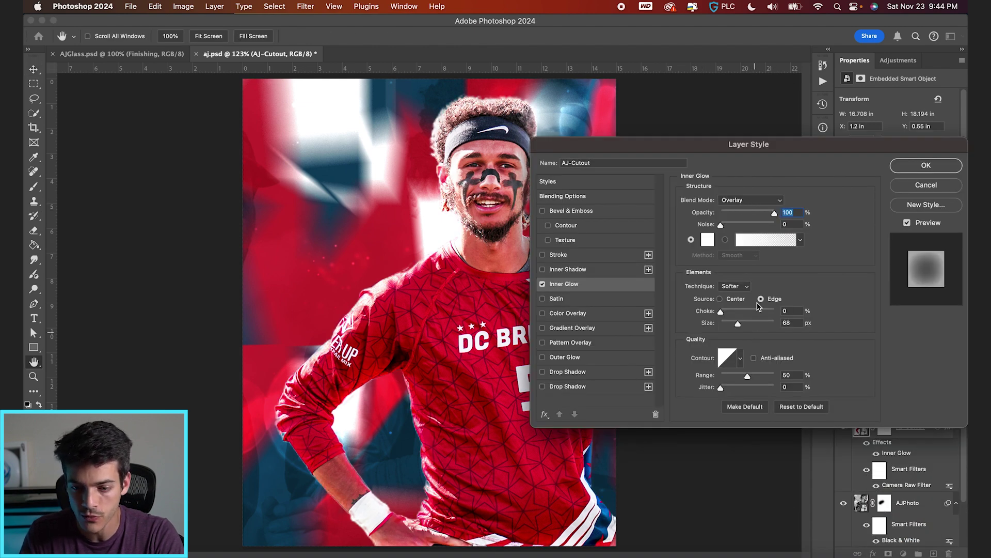
{"action": "mouse_move", "coordinate": [739, 331]}
{"action": "left_mouse_down"}
{"action": "mouse_move", "coordinate": [748, 324]}
{"action": "mouse_move", "coordinate": [732, 330]}
{"action": "left_mouse_up"}
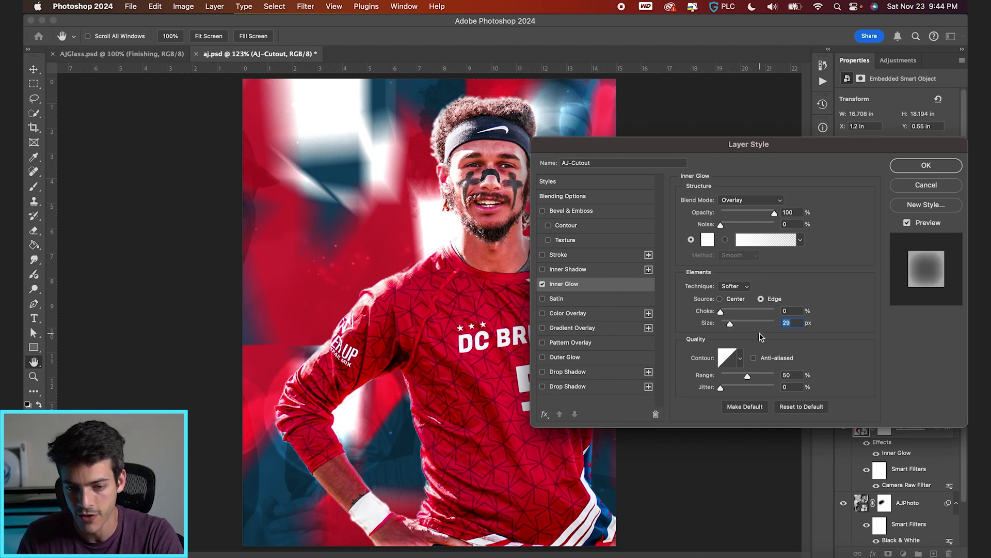
{"action": "key", "text": "Return"}
{"action": "key", "text": "alt+bracketleft"}
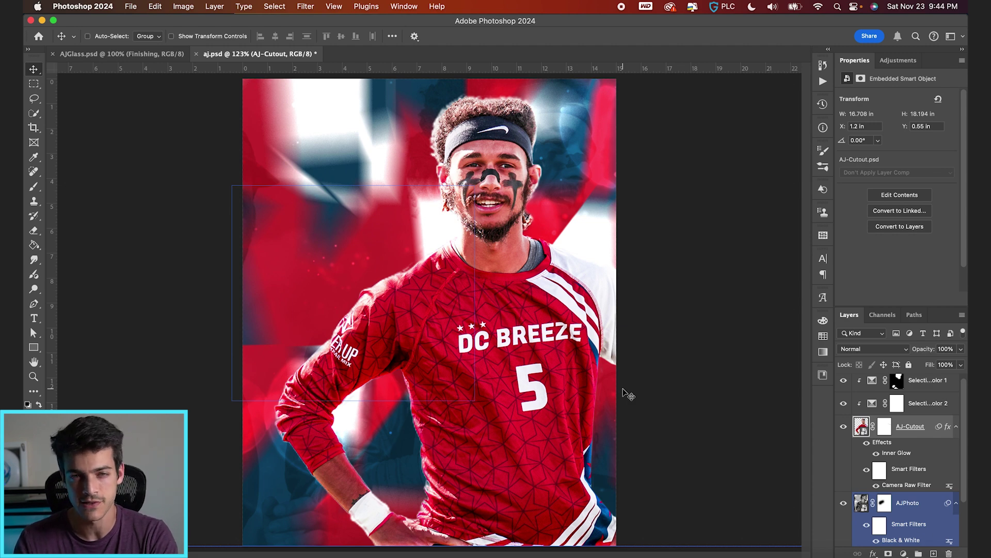
{"action": "scroll", "coordinate": [934, 475], "scroll_direction": "up", "scroll_amount": 1}
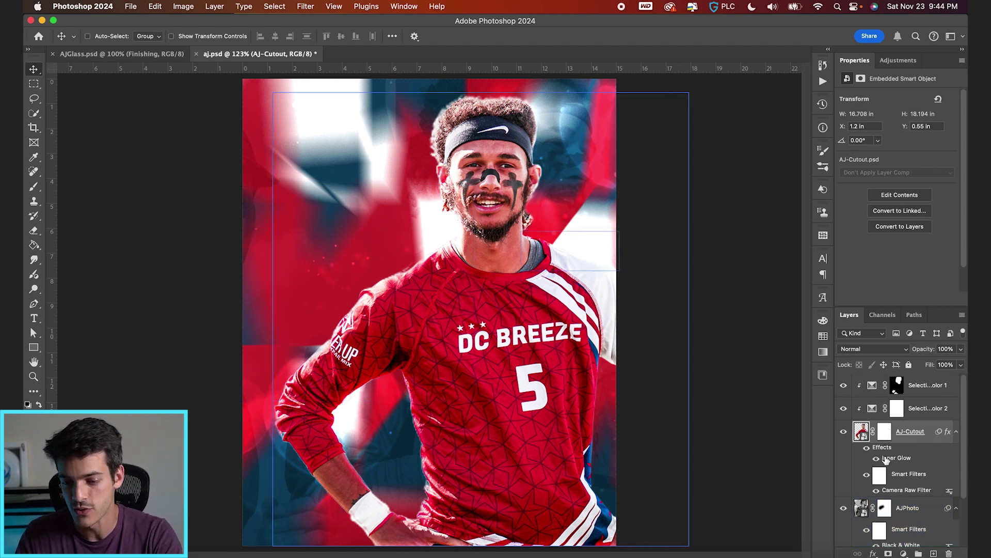
- Add a Curves layer clipped to the cutout and pull the midpoint down to darken
{"action": "key", "text": "alt+bracketleft"}
{"action": "left_click", "coordinate": [903, 553]}
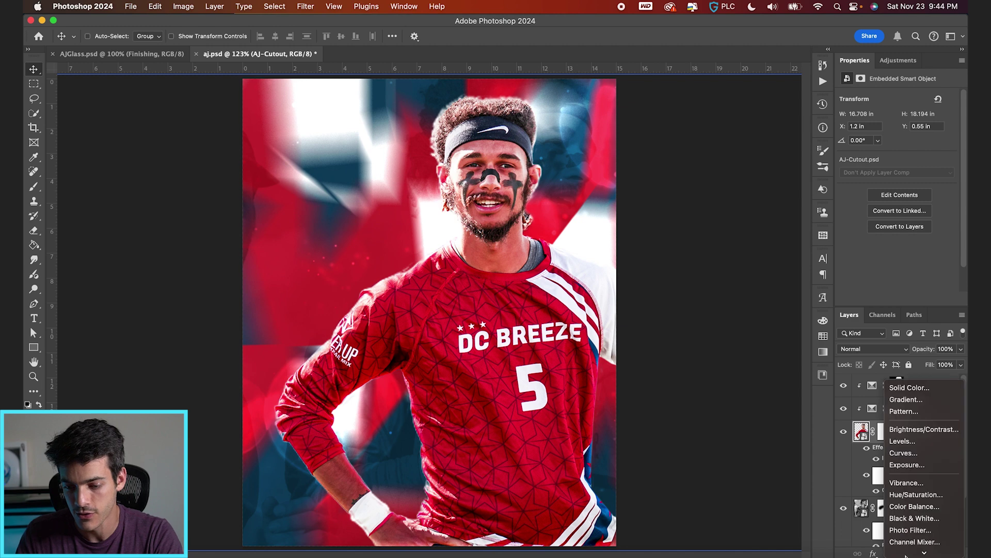
{"action": "left_click", "coordinate": [909, 452]}
{"action": "left_click", "coordinate": [872, 431]}
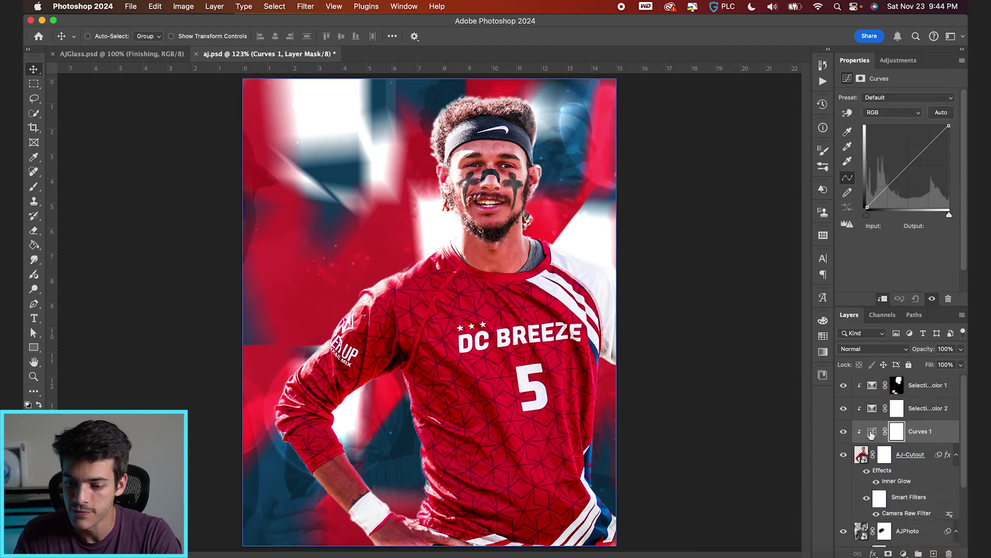
{"action": "left_click", "coordinate": [910, 166]}
{"action": "left_click_drag", "start_coordinate": [910, 166], "coordinate": [915, 177]}
- Invert the Curves mask to black and set up a smaller, low-flow brush
{"action": "left_click", "coordinate": [897, 437]}
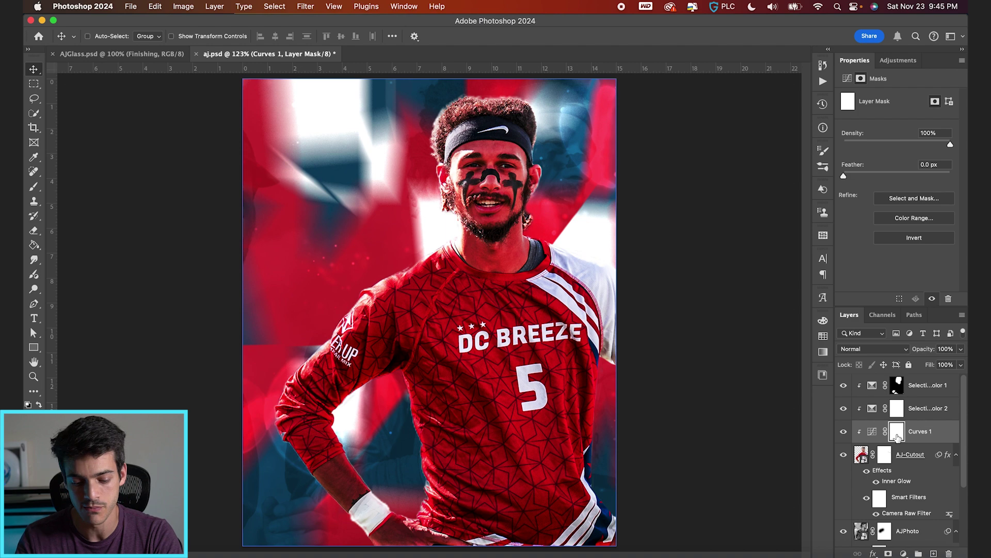
{"action": "key", "text": "super+i"}
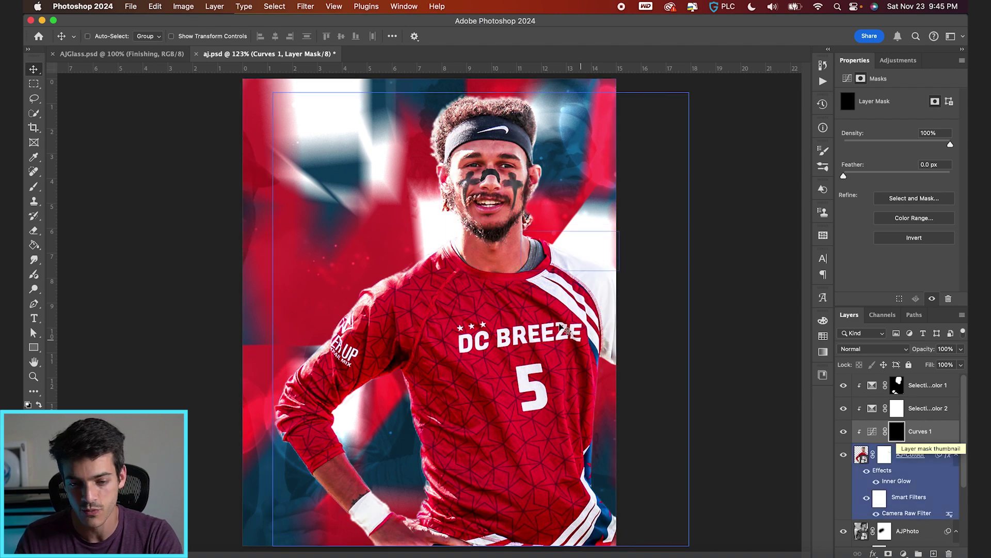
{"action": "key", "text": "b"}
{"action": "left_click_drag", "start_coordinate": [323, 36], "coordinate": [281, 38]}
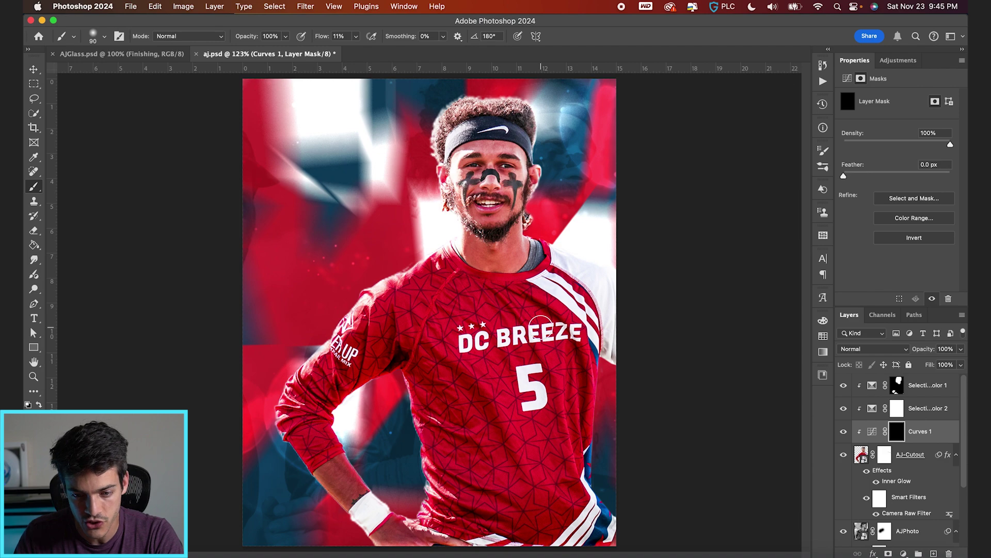
{"action": "scroll", "coordinate": [541, 328], "scroll_direction": "up", "scroll_amount": 3}
{"action": "key", "text": "bracketleft"}
{"action": "key", "text": "bracketleft"}
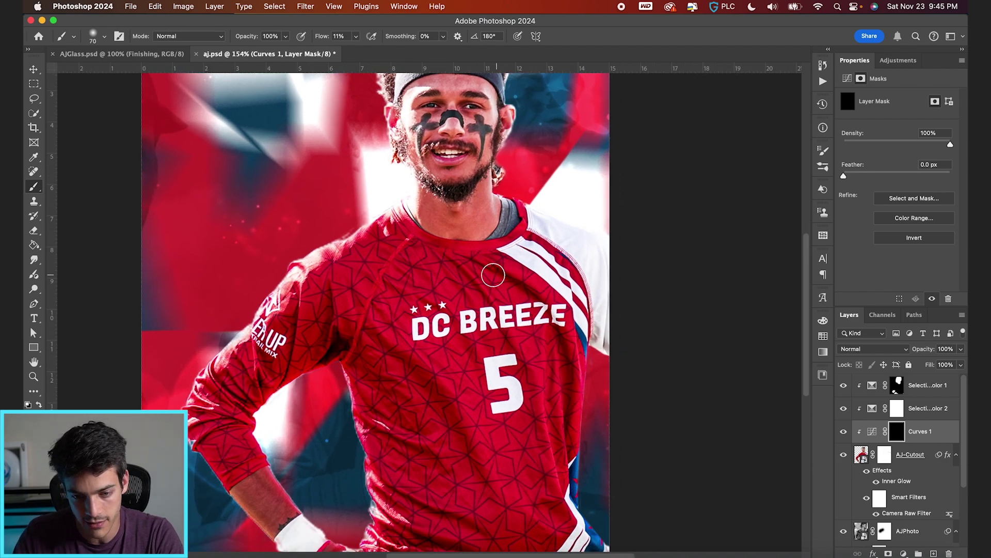
- Paint the darkening back in over parts of the jersey, then fit the poster in view
{"action": "left_click_drag", "start_coordinate": [484, 480], "coordinate": [484, 398]}
{"action": "left_click_drag", "start_coordinate": [562, 451], "coordinate": [592, 470]}
{"action": "key", "text": "bracketleft"}
{"action": "left_click_drag", "start_coordinate": [418, 409], "coordinate": [437, 436]}
{"action": "left_click_drag", "start_coordinate": [347, 246], "coordinate": [385, 427]}
{"action": "scroll", "coordinate": [385, 428], "scroll_direction": "down", "scroll_amount": 5}
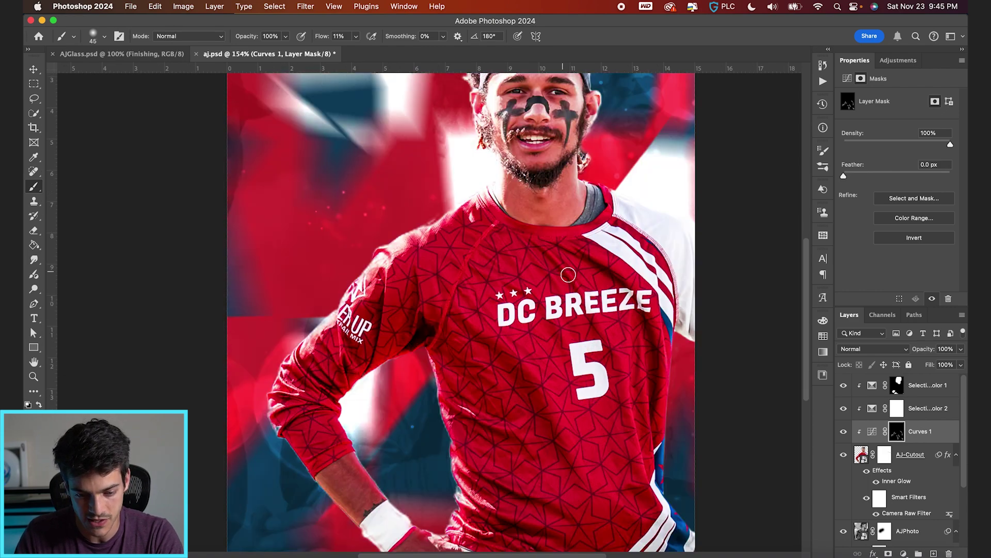
{"action": "scroll", "coordinate": [568, 248], "scroll_direction": "up", "scroll_amount": 2}
{"action": "scroll", "coordinate": [620, 161], "scroll_direction": "up", "scroll_amount": 2}
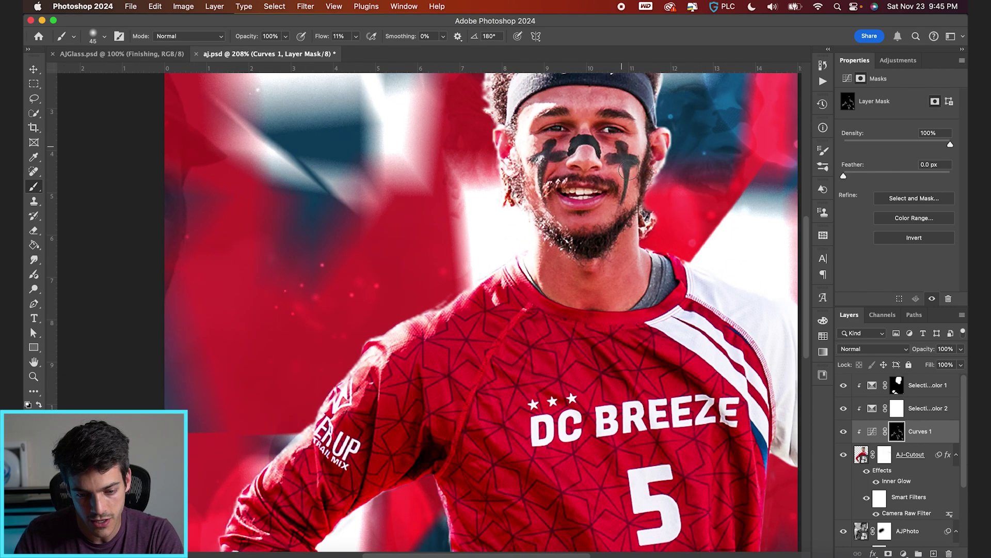
{"action": "scroll", "coordinate": [619, 150], "scroll_direction": "up", "scroll_amount": 1}
{"action": "scroll", "coordinate": [609, 137], "scroll_direction": "up", "scroll_amount": 2}
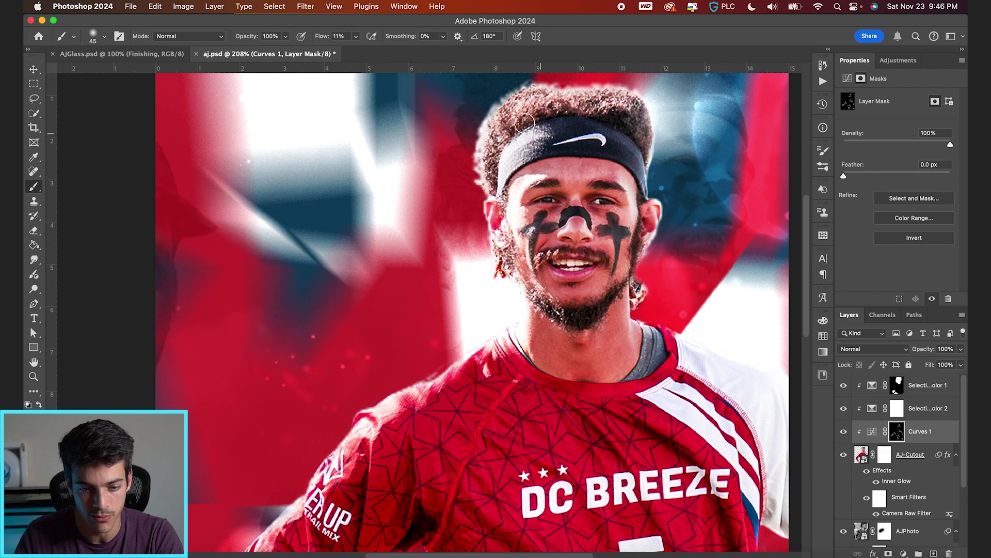
{"action": "key", "text": "v"}
{"action": "key", "text": "super+0"}
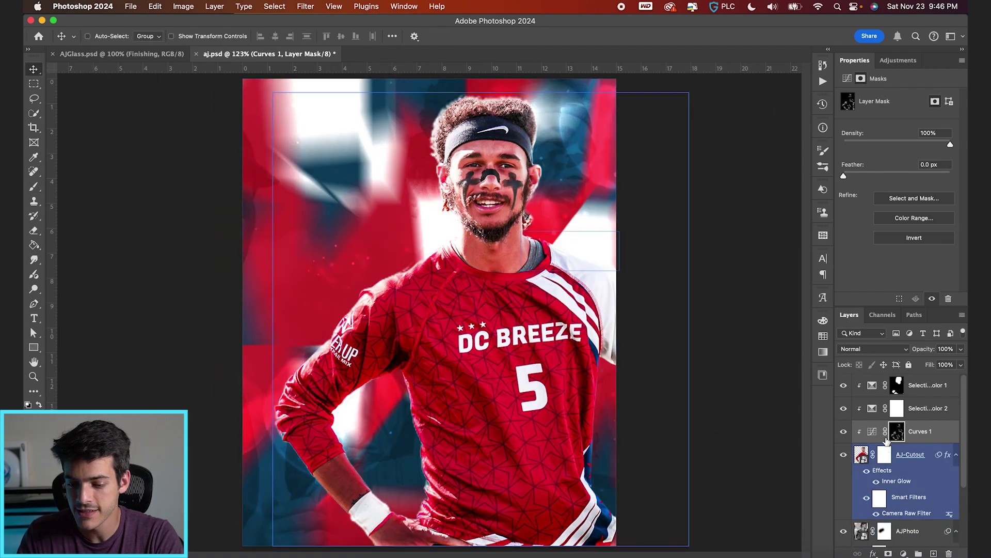
{"action": "left_click", "coordinate": [872, 433]}
- Duplicate Curves 1, replace its mask with a fresh one, and raise the curve to brighten
{"action": "key", "text": "super+j"}
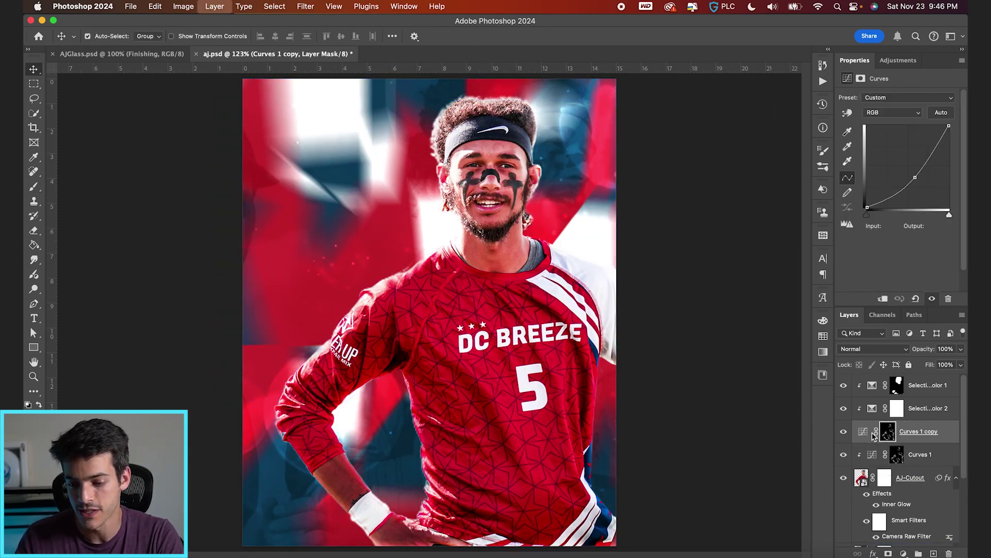
{"action": "left_click", "coordinate": [897, 433]}
{"action": "right_click", "coordinate": [897, 435]}
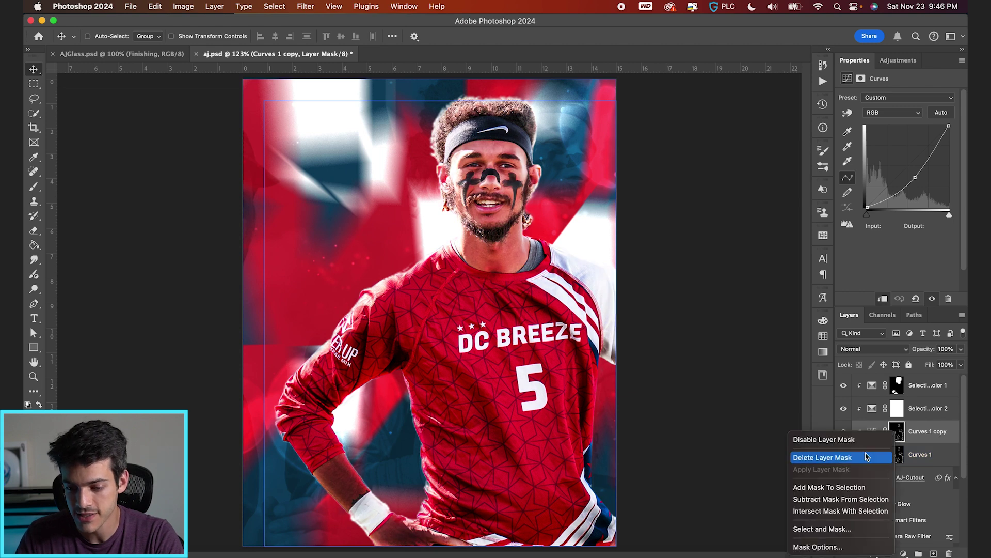
{"action": "left_click", "coordinate": [869, 457]}
{"action": "left_click", "coordinate": [888, 553]}
{"action": "left_click", "coordinate": [872, 431]}
{"action": "left_click_drag", "start_coordinate": [915, 178], "coordinate": [907, 156]}
- Invert the duplicate's mask to black and begin painting highlights on the jersey with a soft brush
{"action": "left_click", "coordinate": [898, 431]}
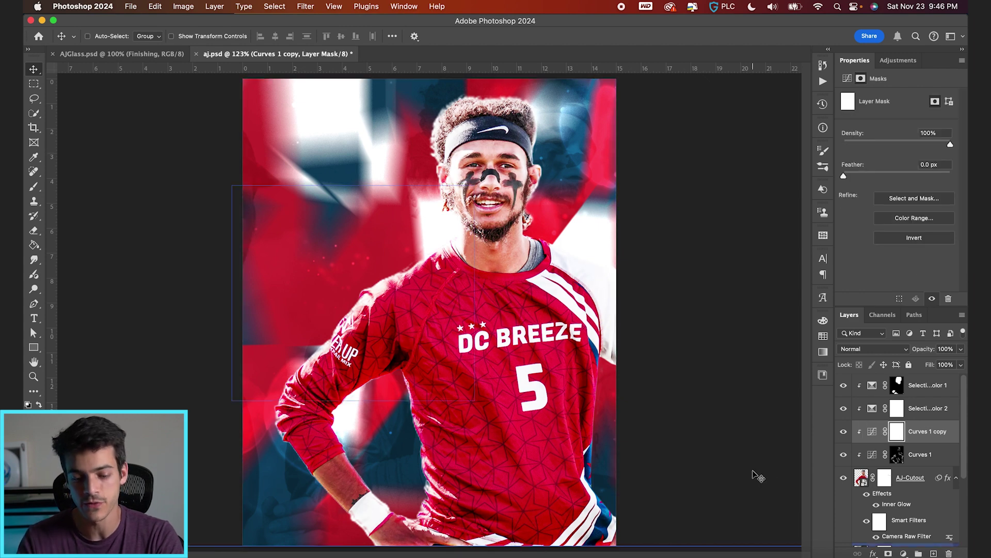
{"action": "left_click_drag", "start_coordinate": [757, 475], "coordinate": [755, 472]}
{"action": "key", "text": "super+i"}
{"action": "key", "text": "b"}
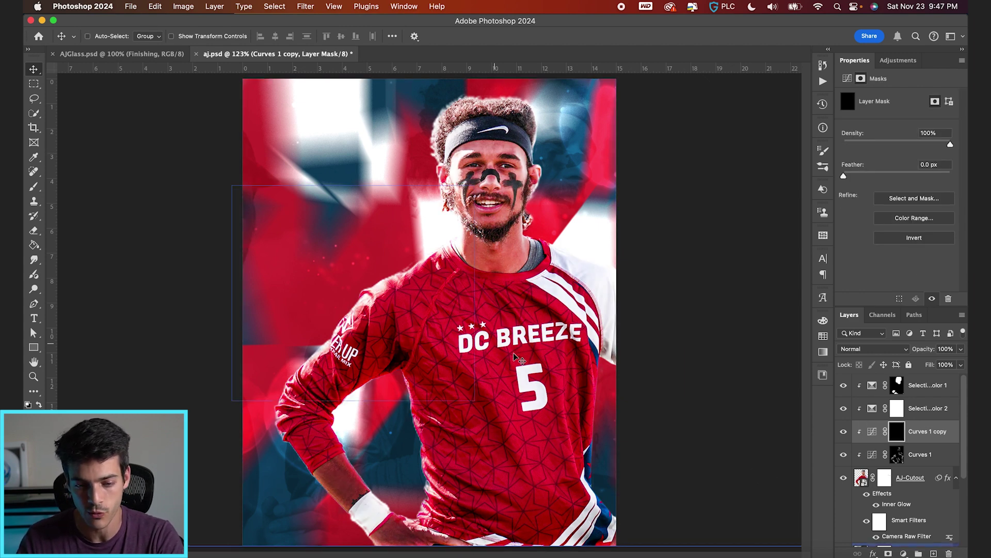
{"action": "key", "text": "bracketleft"}
{"action": "scroll", "coordinate": [537, 332], "scroll_direction": "up", "scroll_amount": 3}
{"action": "scroll", "coordinate": [625, 355], "scroll_direction": "right", "scroll_amount": 2}
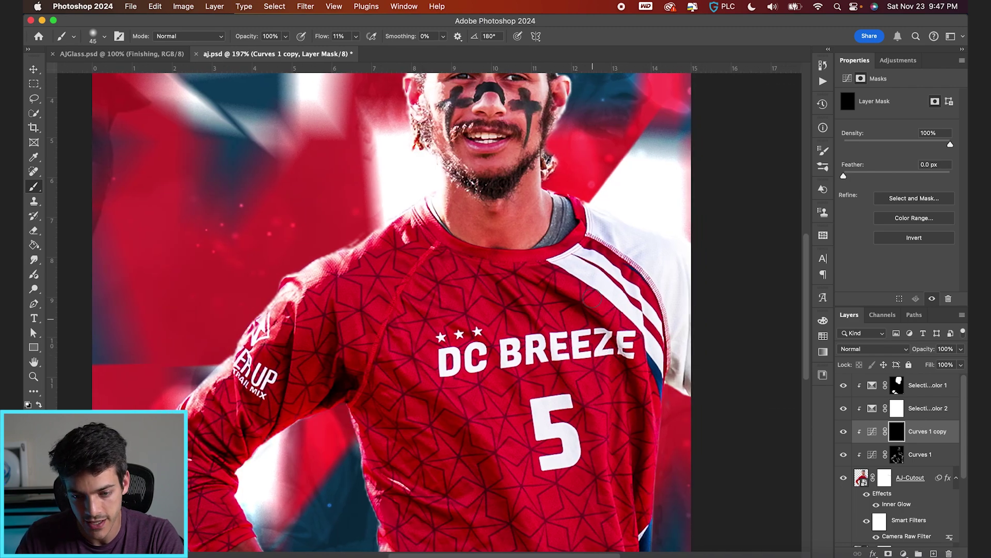
{"action": "scroll", "coordinate": [621, 475], "scroll_direction": "down", "scroll_amount": 3}
{"action": "scroll", "coordinate": [435, 326], "scroll_direction": "up", "scroll_amount": 10}
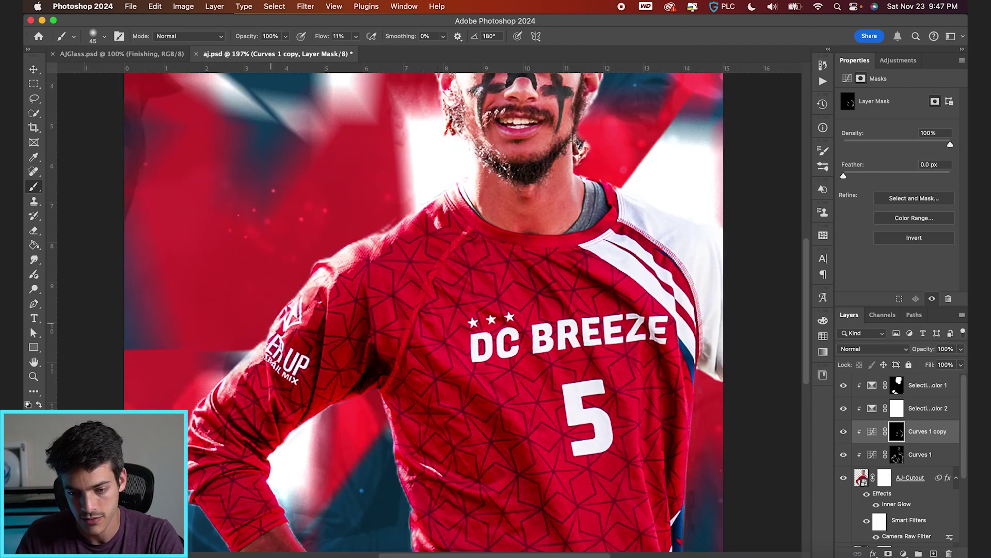
- Paint highlights onto the mouth at brush size 20, and the arm and lower jersey at 45
{"action": "key", "text": "bracketright"}
{"action": "key", "text": "bracketright"}
{"action": "key", "text": "bracketright"}
{"action": "key", "text": "bracketright"}
{"action": "key", "text": "bracketleft"}
{"action": "key", "text": "bracketleft"}
{"action": "key", "text": "bracketleft"}
{"action": "key", "text": "bracketleft"}
{"action": "key", "text": "bracketleft"}
{"action": "key", "text": "bracketleft"}
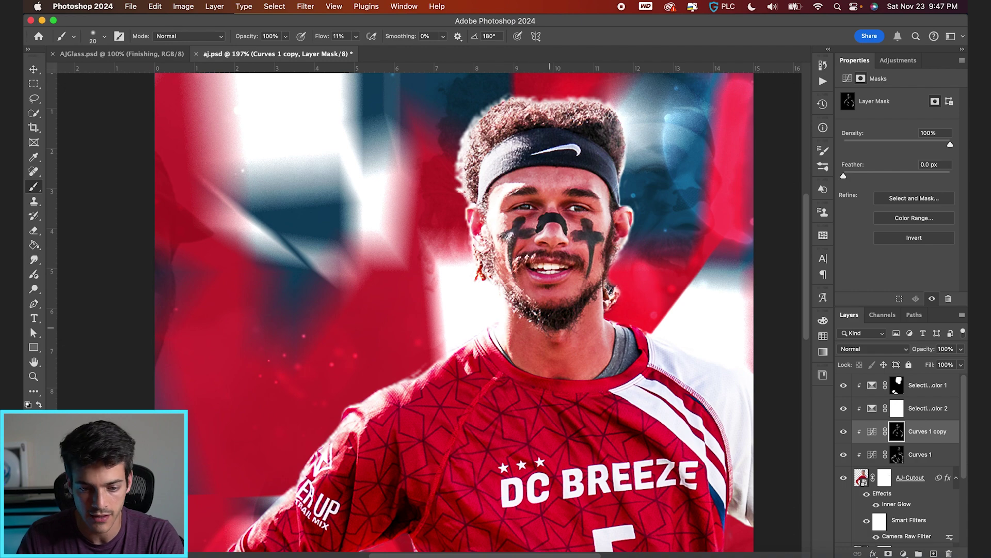
{"action": "key", "text": "bracketright"}
{"action": "key", "text": "bracketright"}
{"action": "key", "text": "bracketright"}
{"action": "key", "text": "bracketright"}
{"action": "key", "text": "bracketright"}
{"action": "left_click_drag", "start_coordinate": [469, 371], "coordinate": [547, 214]}
{"action": "left_click_drag", "start_coordinate": [297, 434], "coordinate": [297, 373]}
{"action": "scroll", "coordinate": [310, 398], "scroll_direction": "down", "scroll_amount": 5}
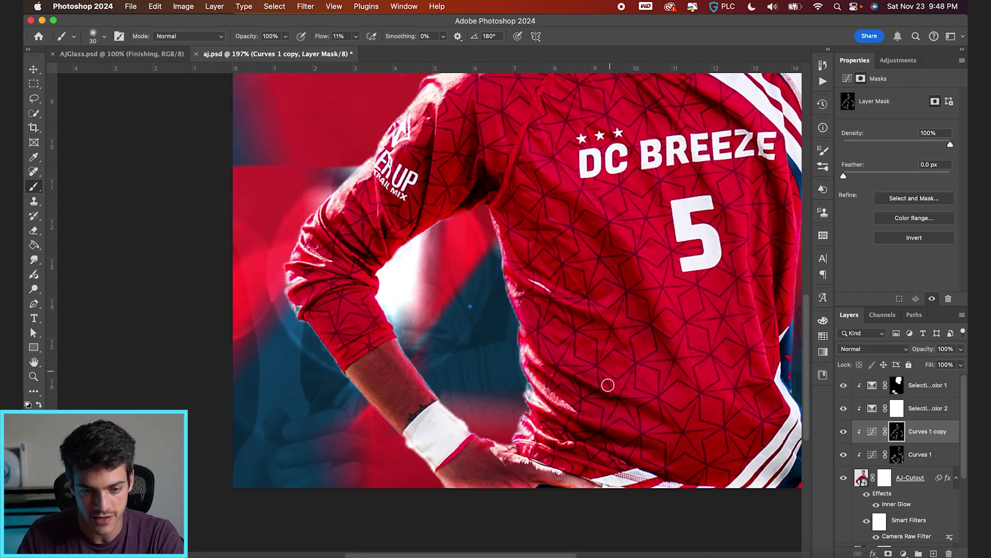
{"action": "scroll", "coordinate": [567, 403], "scroll_direction": "up", "scroll_amount": 4}
{"action": "key", "text": "super+0"}
- Compare with the brightening layer toggled off, then pull the Curves 1 point down to darken further
{"action": "key", "text": "v"}
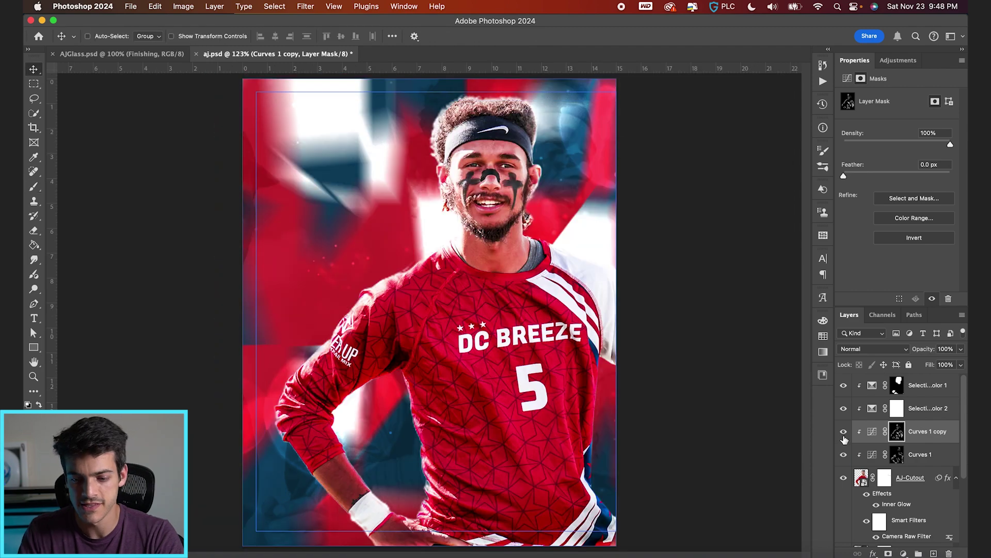
{"action": "left_click", "coordinate": [843, 455]}
{"action": "left_click", "coordinate": [844, 432]}
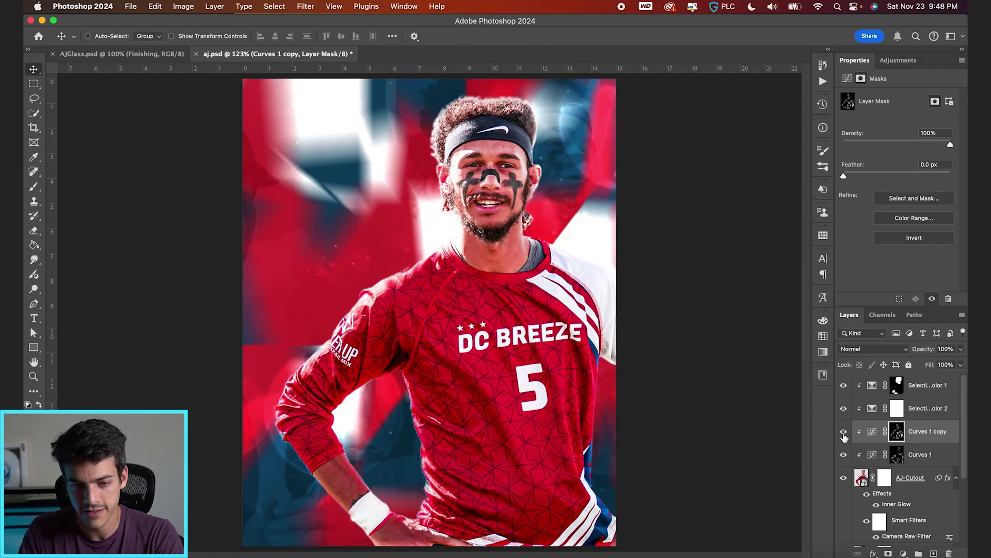
{"action": "left_click", "coordinate": [872, 458]}
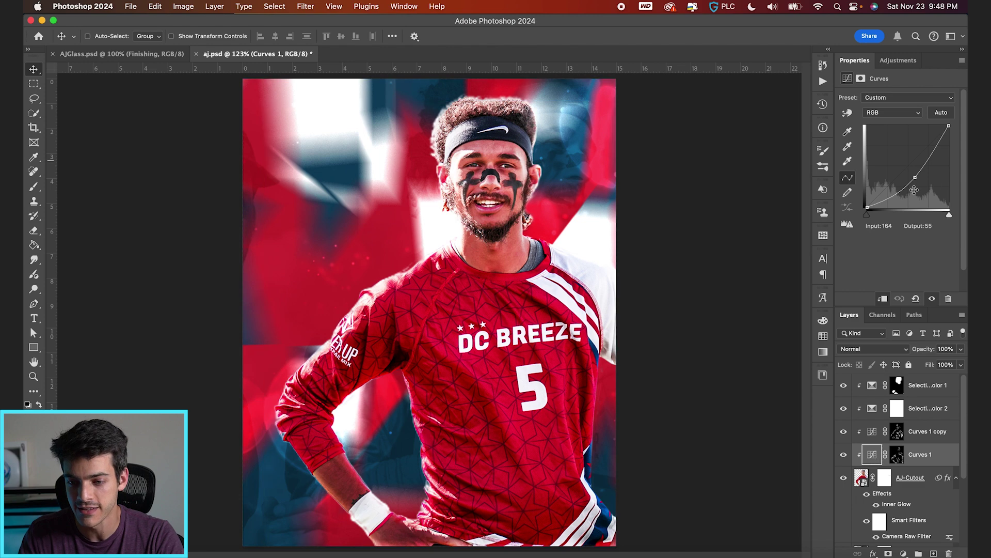
{"action": "left_click_drag", "start_coordinate": [917, 178], "coordinate": [922, 177]}
- Set the Curves 1 copy brightening point to input 122, output 160
{"action": "left_click", "coordinate": [872, 434]}
{"action": "left_click", "coordinate": [872, 433]}
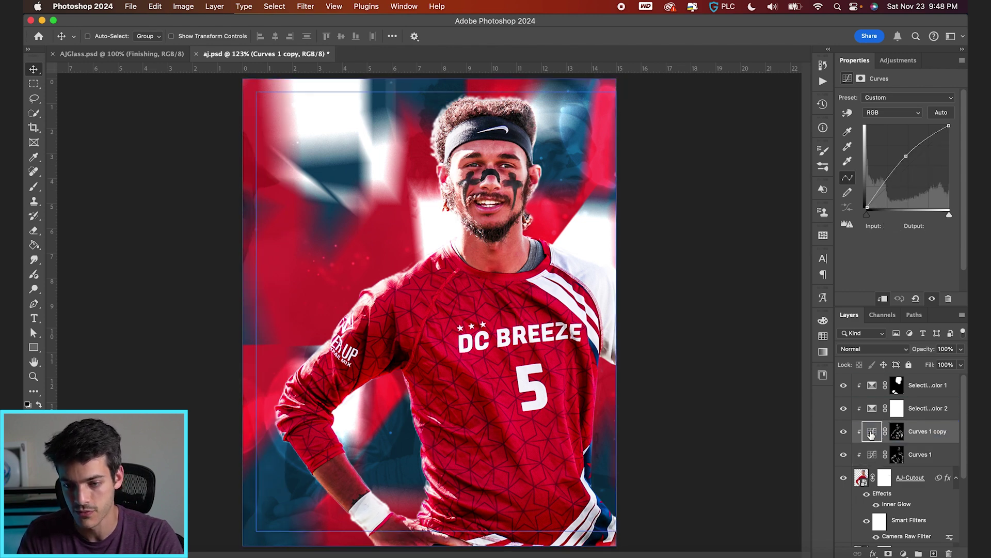
{"action": "left_click_drag", "start_coordinate": [908, 155], "coordinate": [907, 156]}
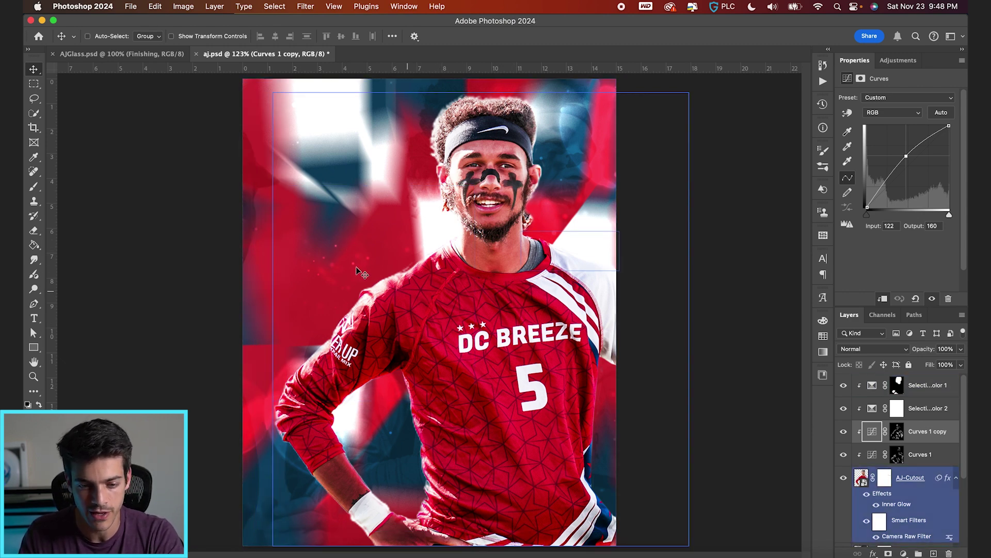
{"action": "scroll", "coordinate": [914, 486], "scroll_direction": "down", "scroll_amount": 4}
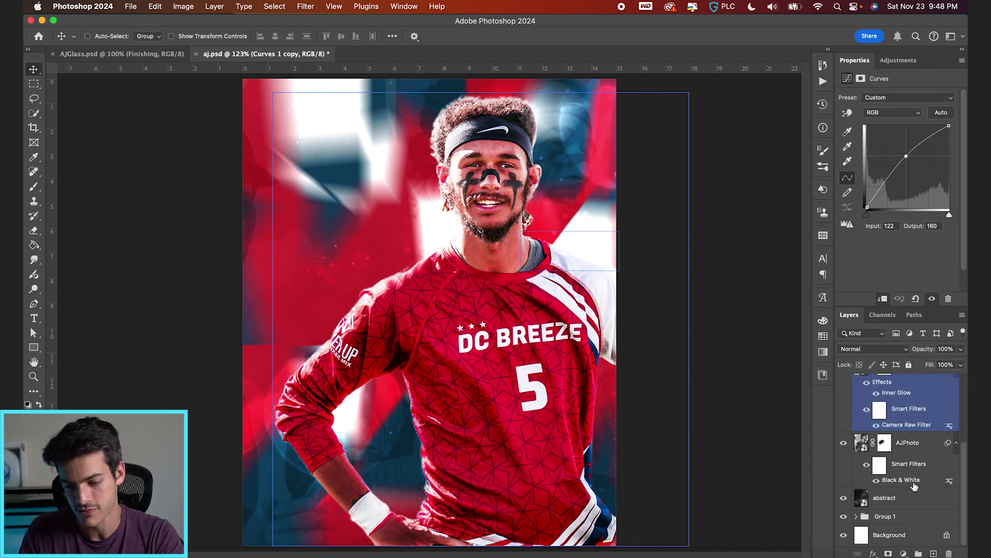
- Re-pick Shape 1 copy's Color Overlay as the jersey red e00833 in Group 1
{"action": "left_click", "coordinate": [856, 516]}
{"action": "scroll", "coordinate": [862, 511], "scroll_direction": "down", "scroll_amount": 3}
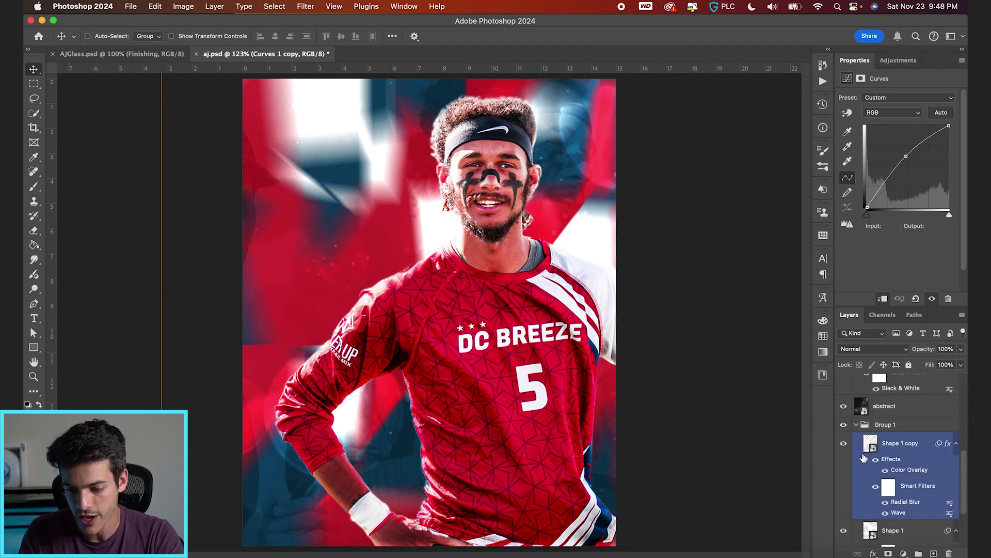
{"action": "left_click", "coordinate": [844, 444]}
{"action": "left_click", "coordinate": [844, 444]}
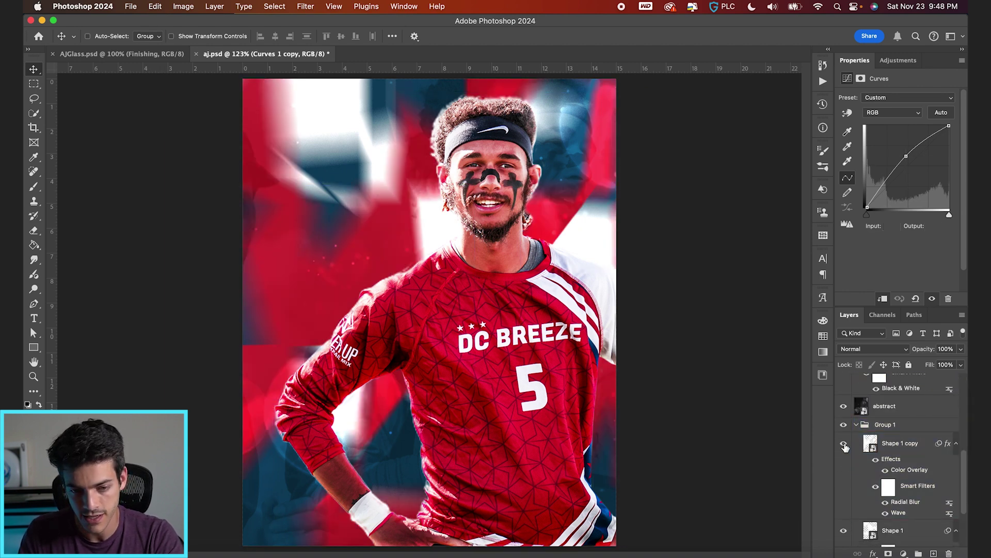
{"action": "double_click", "coordinate": [903, 470]}
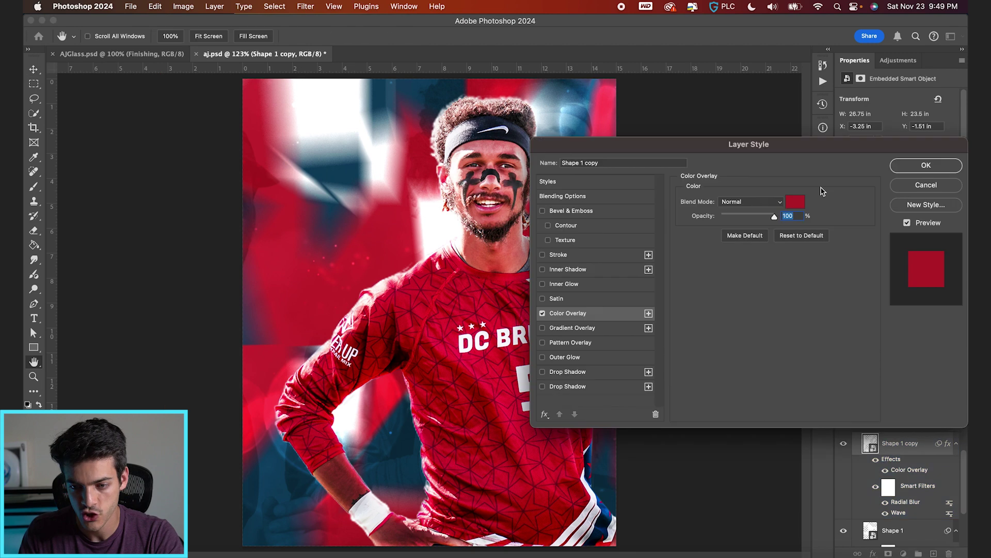
{"action": "left_click", "coordinate": [795, 203]}
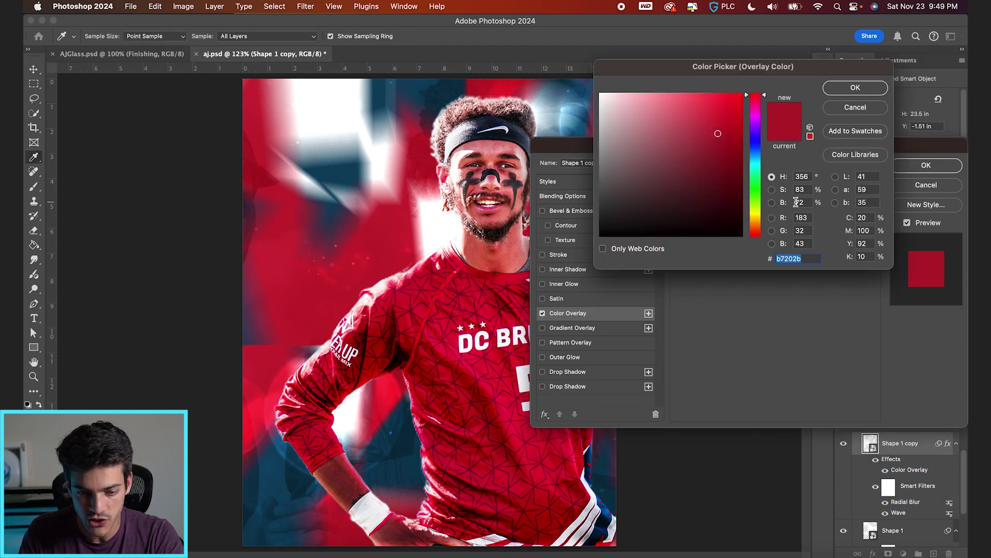
{"action": "left_click", "coordinate": [482, 365]}
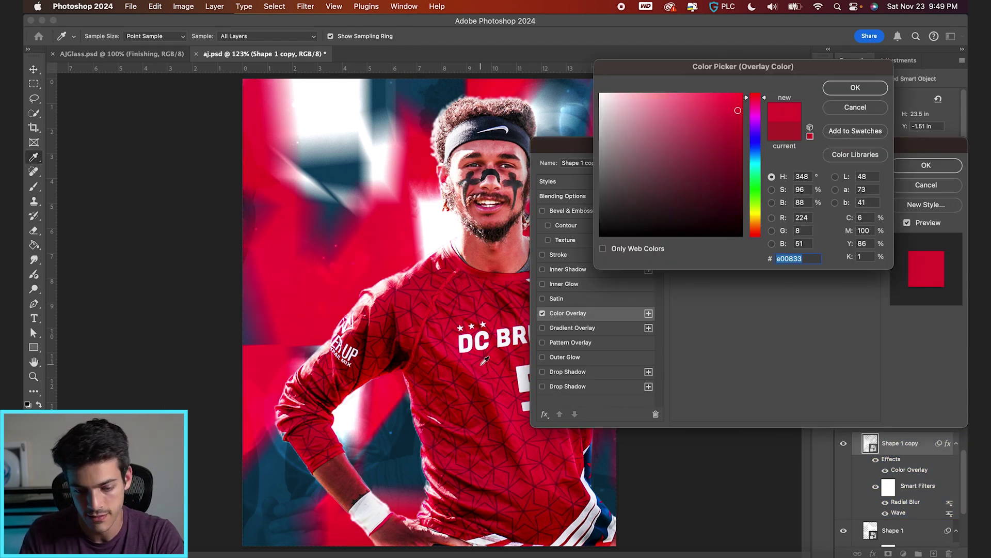
{"action": "key", "text": "Return"}
{"action": "key", "text": "Return"}
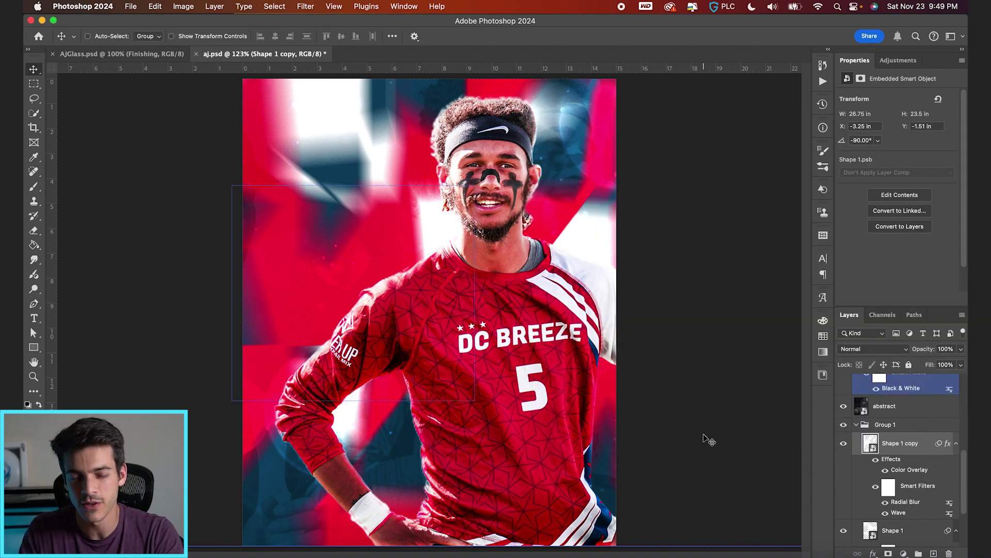
{"action": "scroll", "coordinate": [609, 511], "scroll_direction": "up", "scroll_amount": 5}
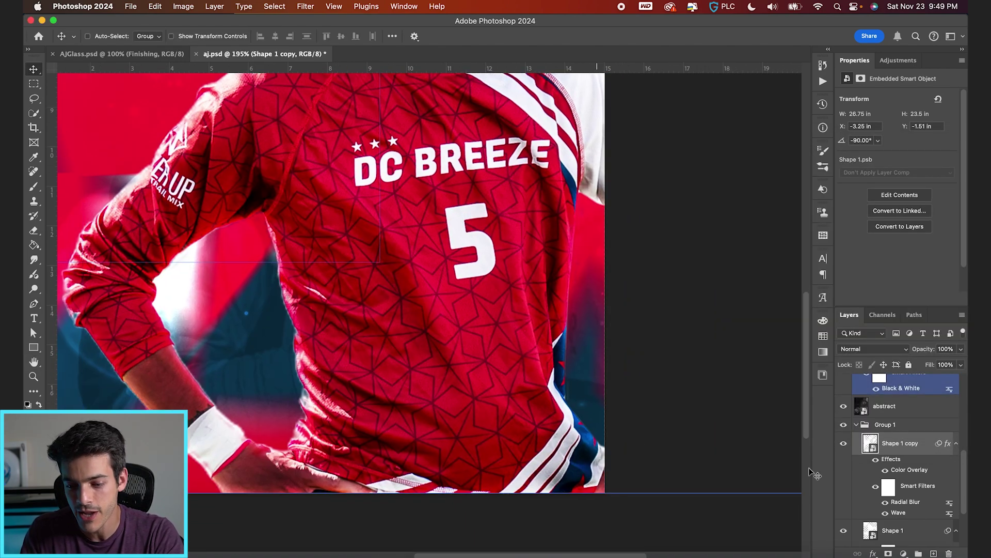
- Fill Layer 1 with navy sampled from the jersey's side stripe using the Paint Bucket
{"action": "scroll", "coordinate": [878, 491], "scroll_direction": "down", "scroll_amount": 3}
{"action": "left_click", "coordinate": [873, 513]}
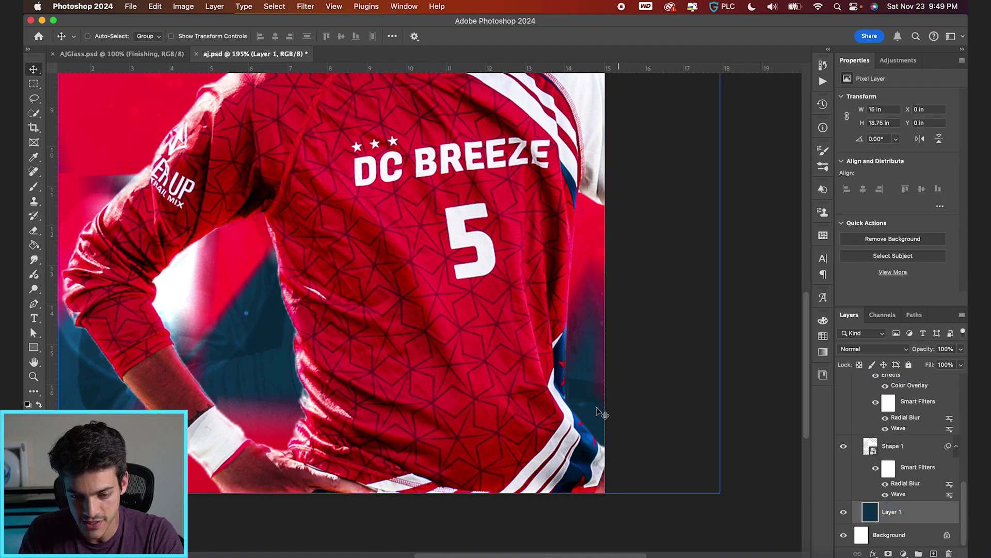
{"action": "key", "text": "b"}
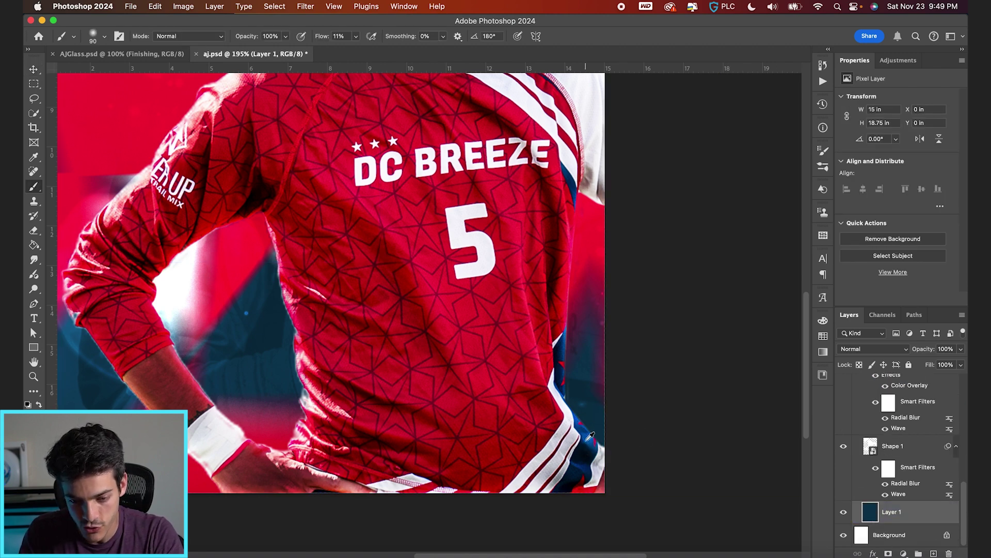
{"action": "left_click", "coordinate": [589, 443], "text": "alt"}
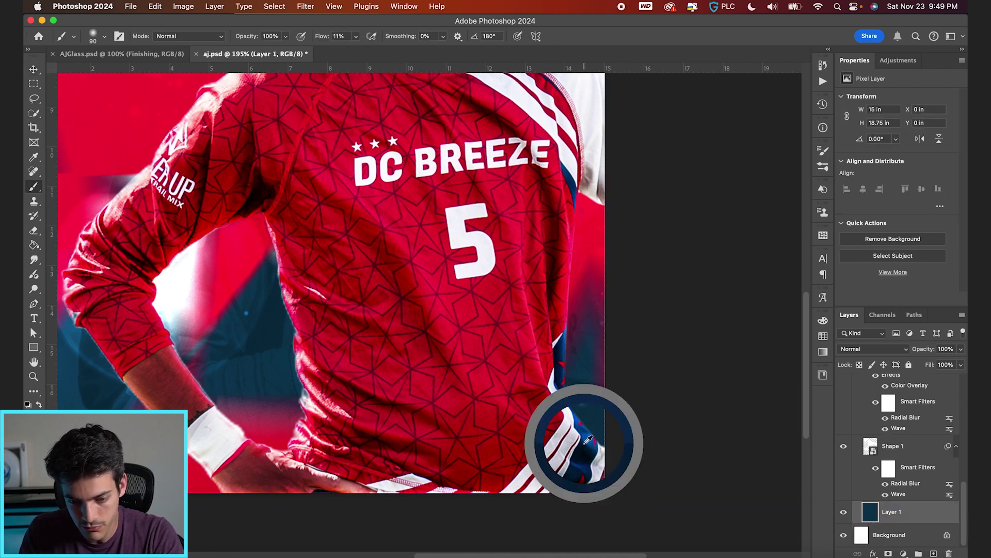
{"action": "key", "text": "g"}
{"action": "left_click", "coordinate": [593, 390]}
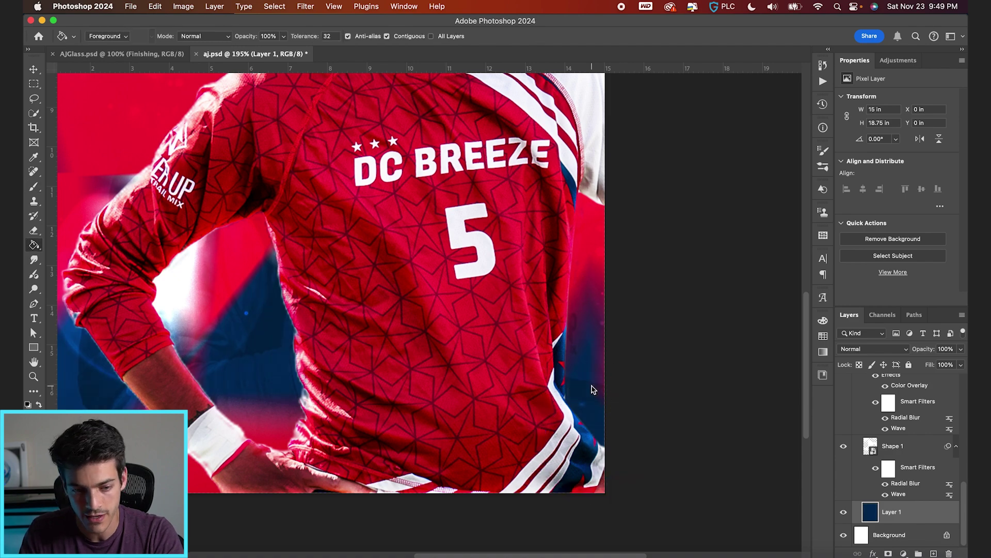
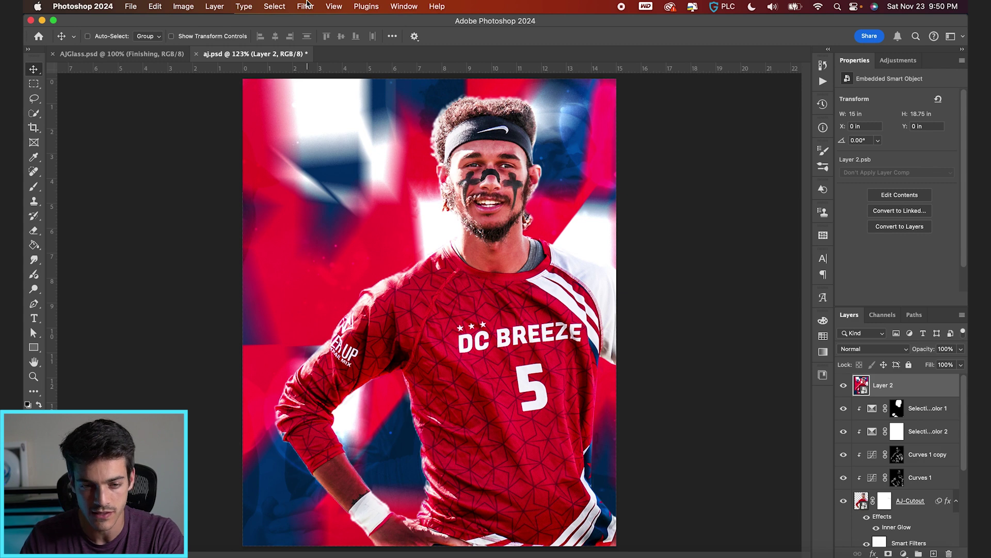
- Open the Filter menu to look for a blur filter
{"action": "left_click", "coordinate": [307, 6]}
- Apply a Gaussian Blur with radius 38.8 pixels to Layer 2
{"action": "mouse_move", "coordinate": [343, 168]}
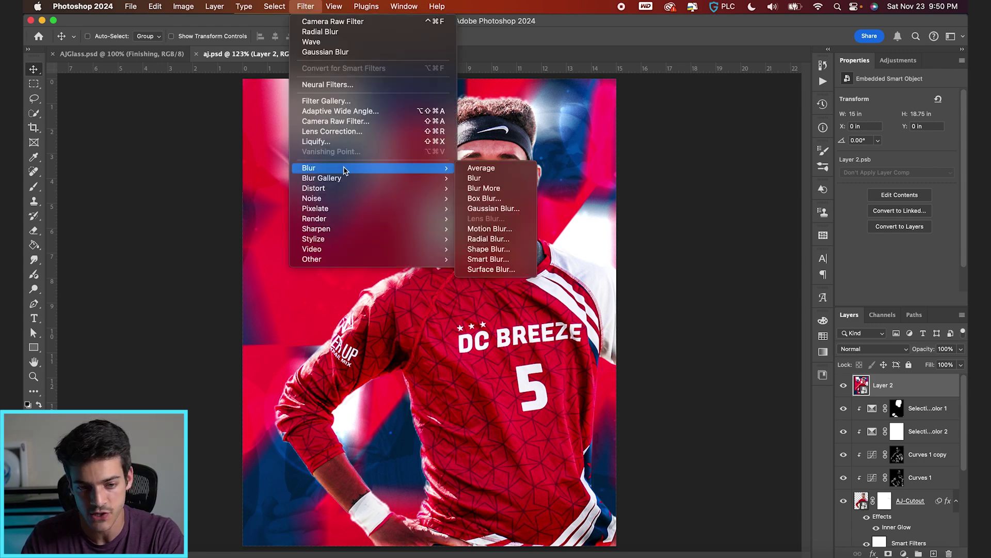
{"action": "left_click", "coordinate": [493, 208]}
{"action": "left_click_drag", "start_coordinate": [727, 376], "coordinate": [747, 376]}
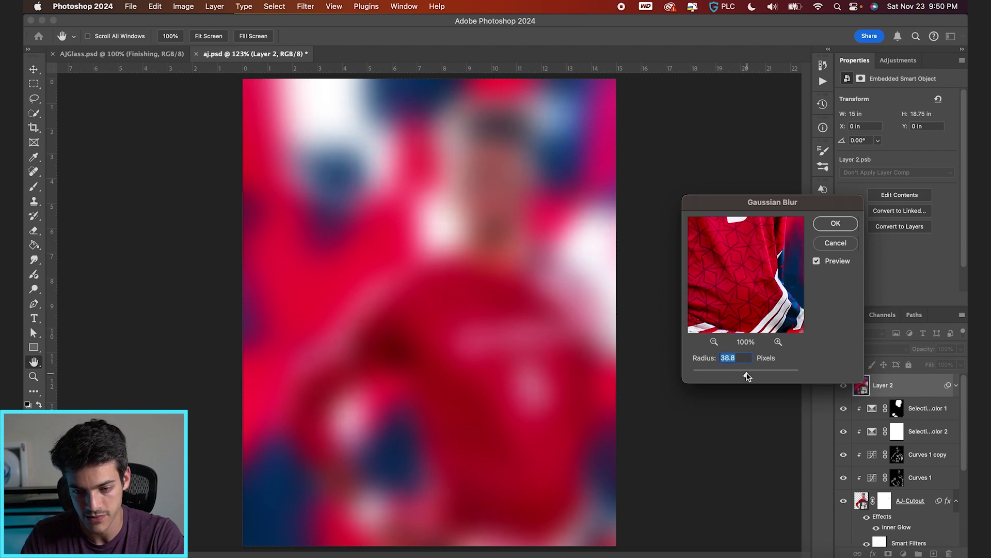
{"action": "key", "text": "Return"}
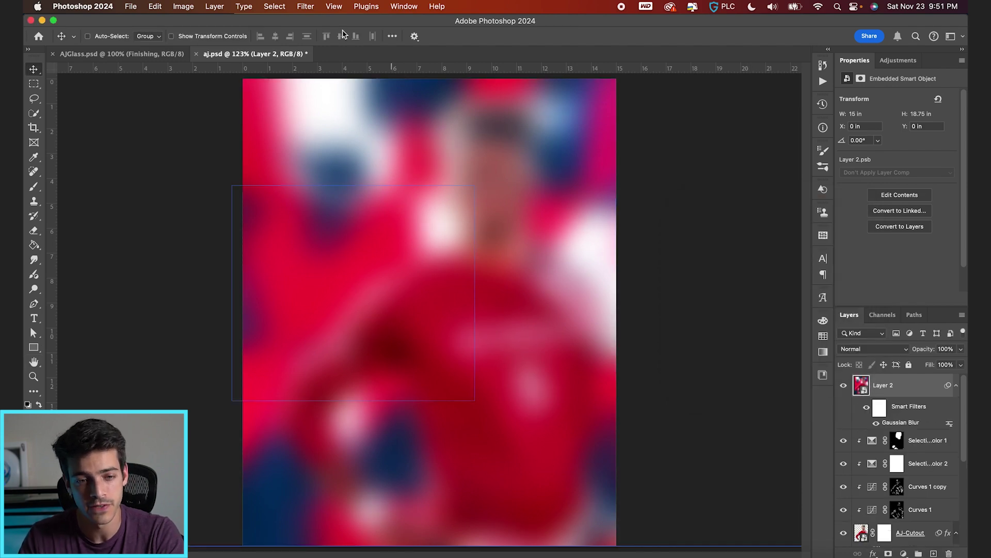
- In the Filter Gallery, add a Glass distortion using the Frosted texture with stronger distortion
{"action": "left_click", "coordinate": [308, 6]}
{"action": "left_click", "coordinate": [343, 102]}
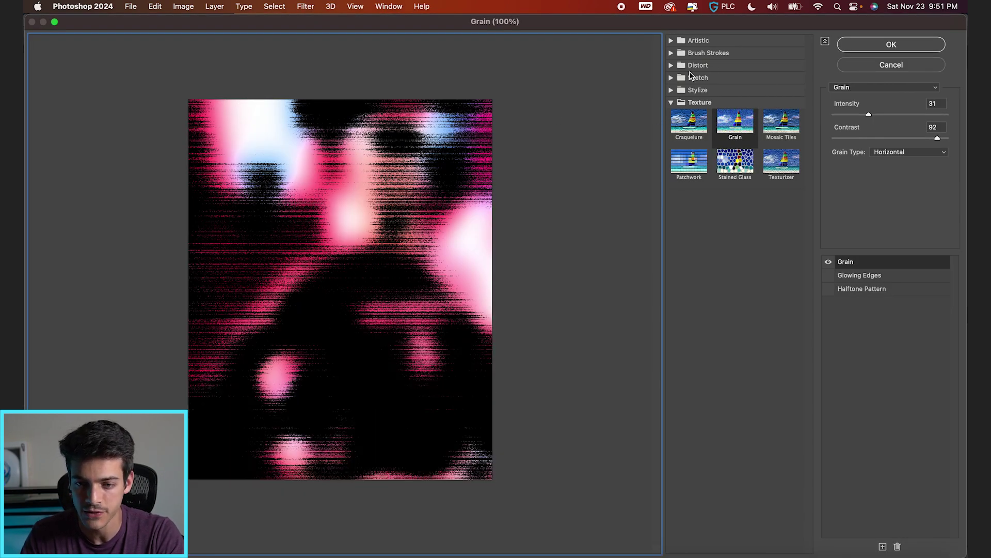
{"action": "left_click", "coordinate": [672, 66]}
{"action": "left_click", "coordinate": [739, 88]}
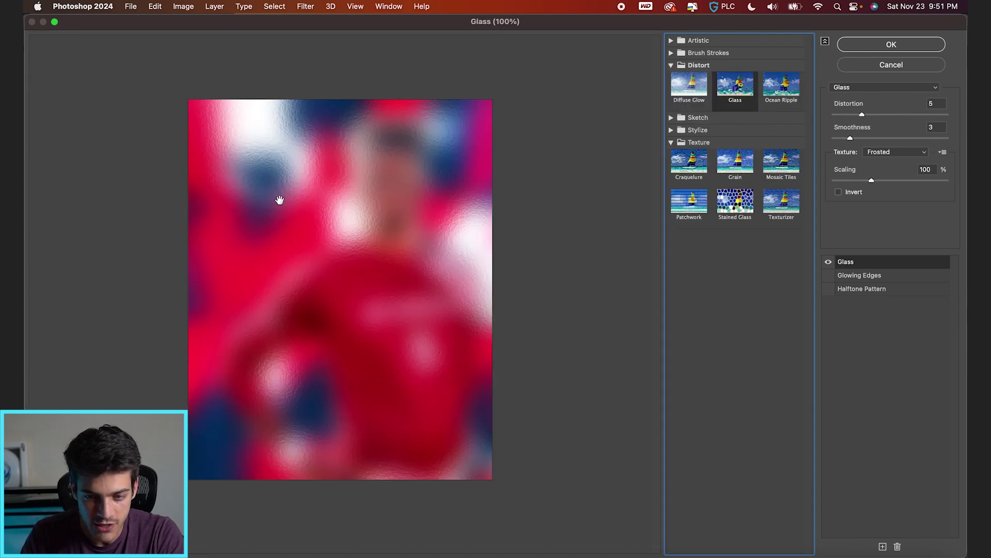
{"action": "left_click", "coordinate": [889, 153]}
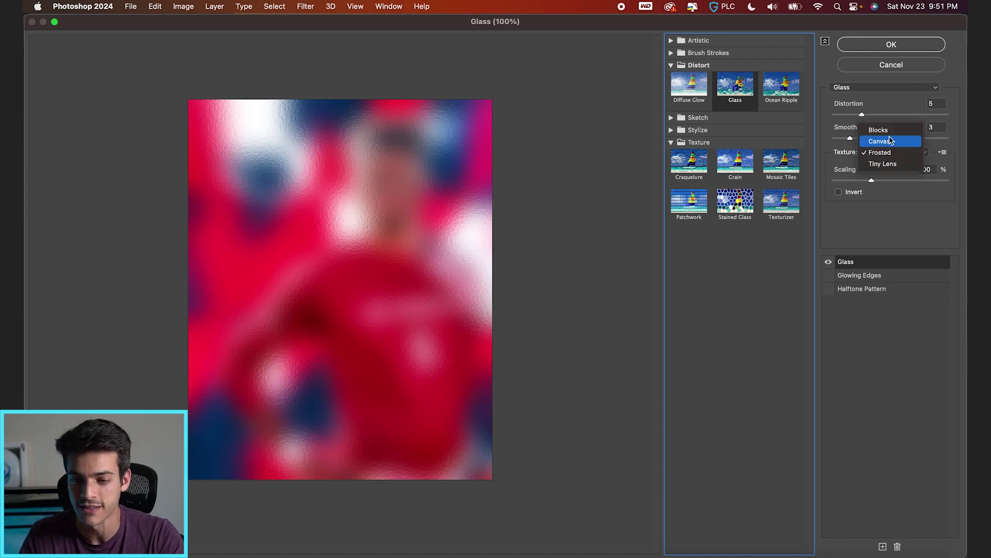
{"action": "left_click", "coordinate": [887, 130]}
{"action": "left_click", "coordinate": [892, 152]}
{"action": "left_click", "coordinate": [894, 164]}
{"action": "left_click", "coordinate": [894, 152]}
{"action": "left_click", "coordinate": [888, 175]}
{"action": "left_click", "coordinate": [894, 152]}
{"action": "left_click", "coordinate": [894, 143]}
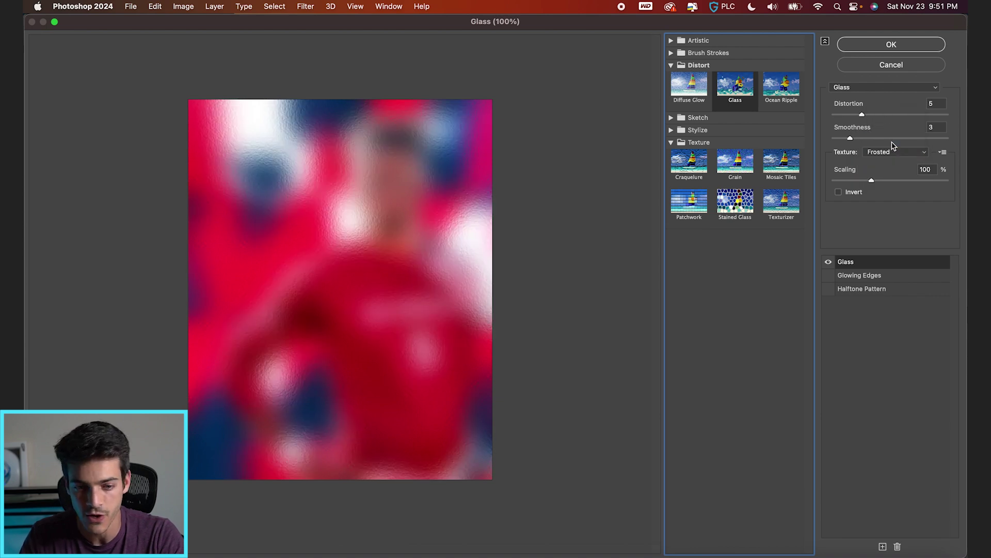
{"action": "mouse_move", "coordinate": [861, 114]}
{"action": "left_mouse_down"}
{"action": "mouse_move", "coordinate": [902, 116]}
{"action": "mouse_move", "coordinate": [886, 114]}
{"action": "mouse_move", "coordinate": [869, 137]}
{"action": "mouse_move", "coordinate": [872, 114]}
{"action": "left_mouse_up"}
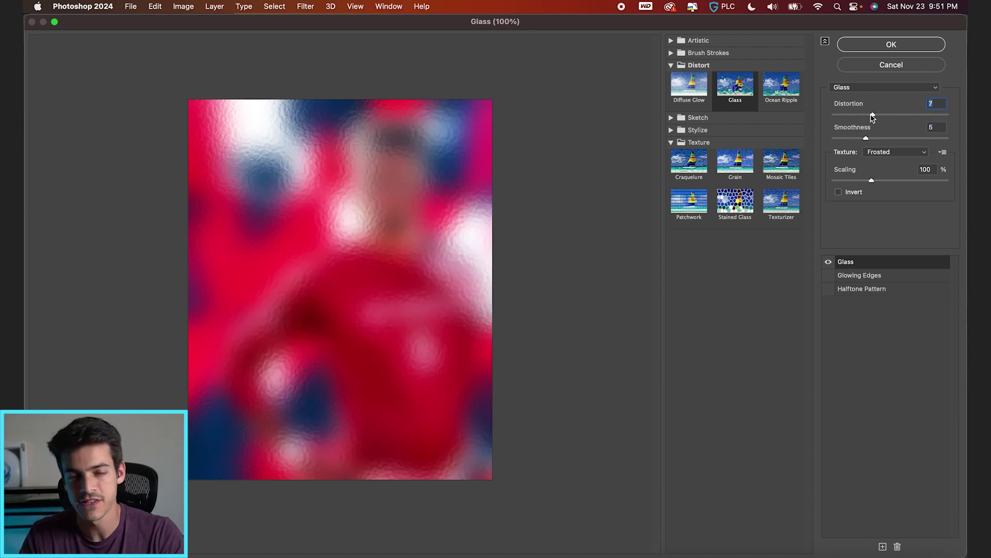
- Stack a Regular Grain effect (intensity 26, contrast 50) and apply both filters
{"action": "left_click", "coordinate": [883, 547]}
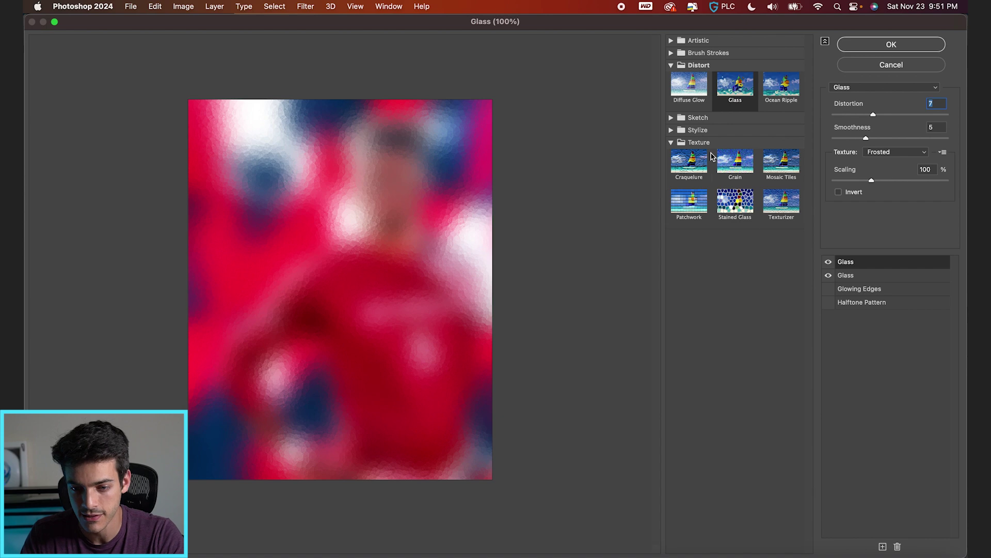
{"action": "left_click", "coordinate": [736, 166]}
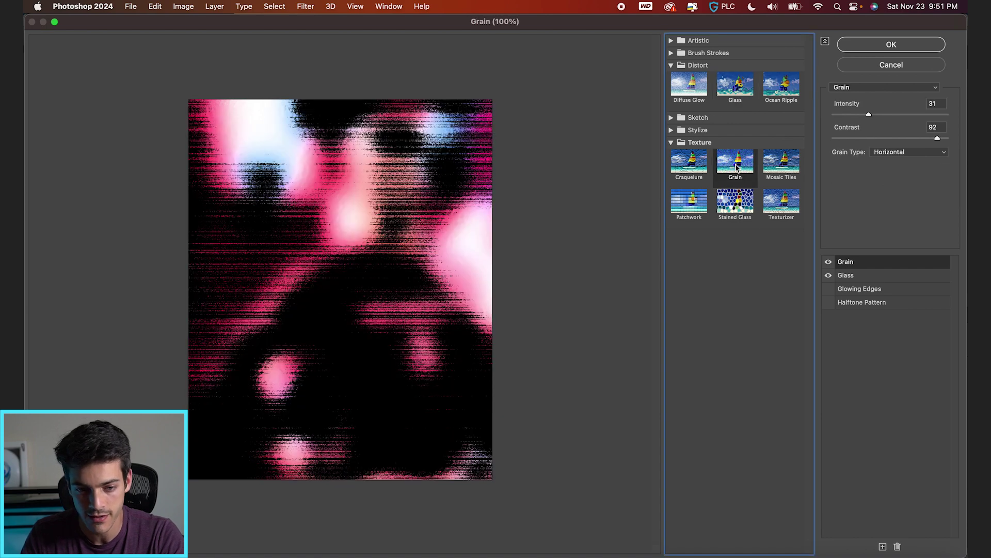
{"action": "left_click", "coordinate": [891, 154]}
{"action": "left_click", "coordinate": [893, 74]}
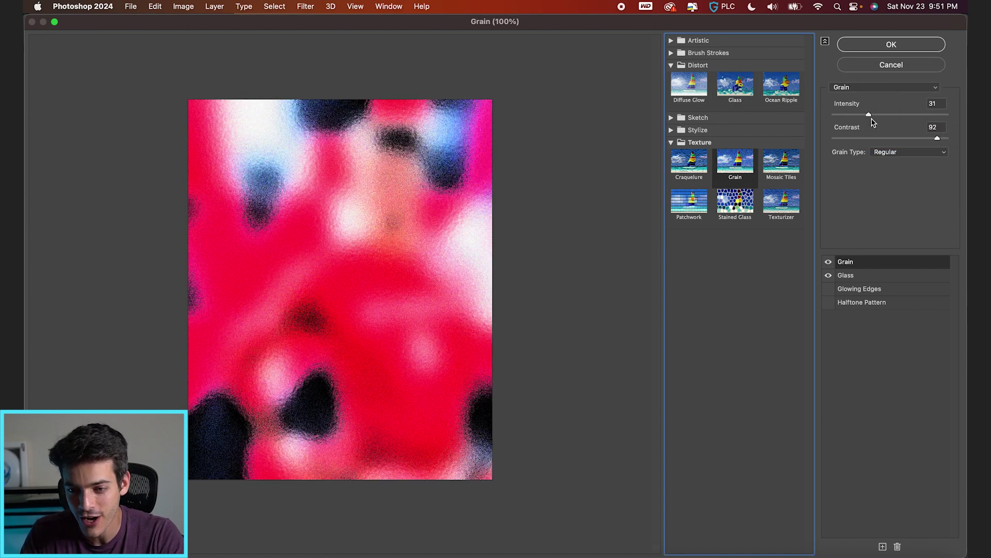
{"action": "left_click_drag", "start_coordinate": [937, 138], "coordinate": [864, 114]}
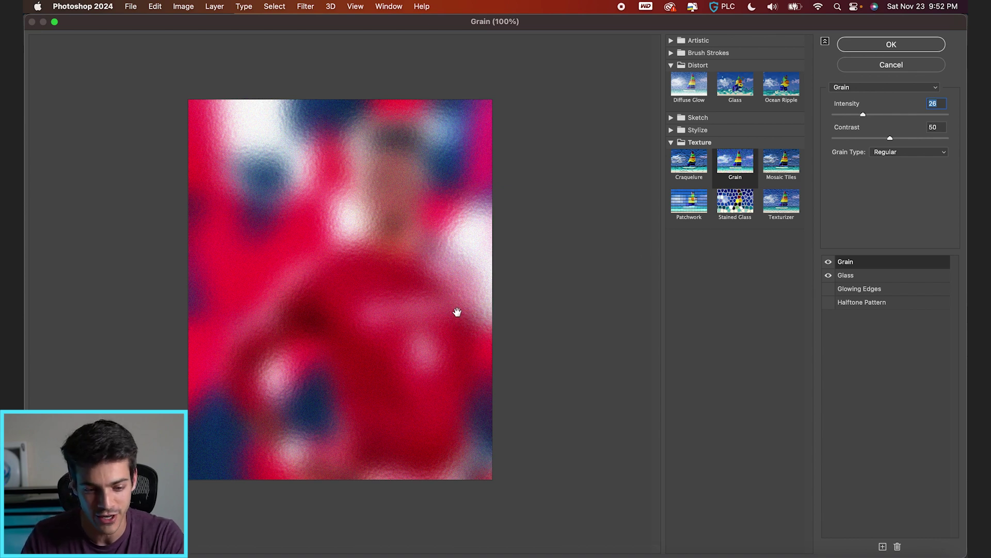
{"action": "left_click", "coordinate": [892, 45]}
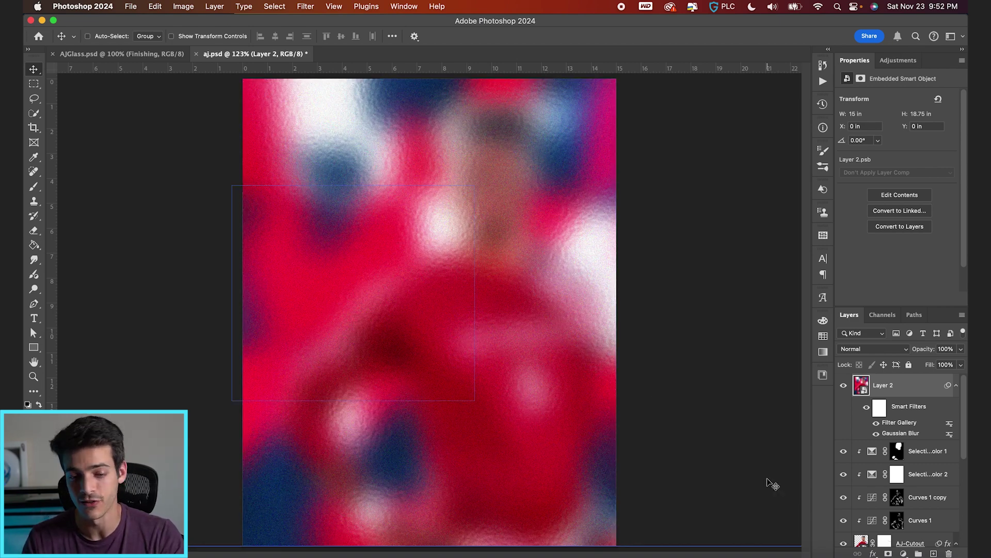
- Compare the blurred Layer 2 on and off, then add a layer mask to it
{"action": "left_click", "coordinate": [844, 386]}
{"action": "left_click", "coordinate": [843, 386]}
{"action": "left_click", "coordinate": [844, 385]}
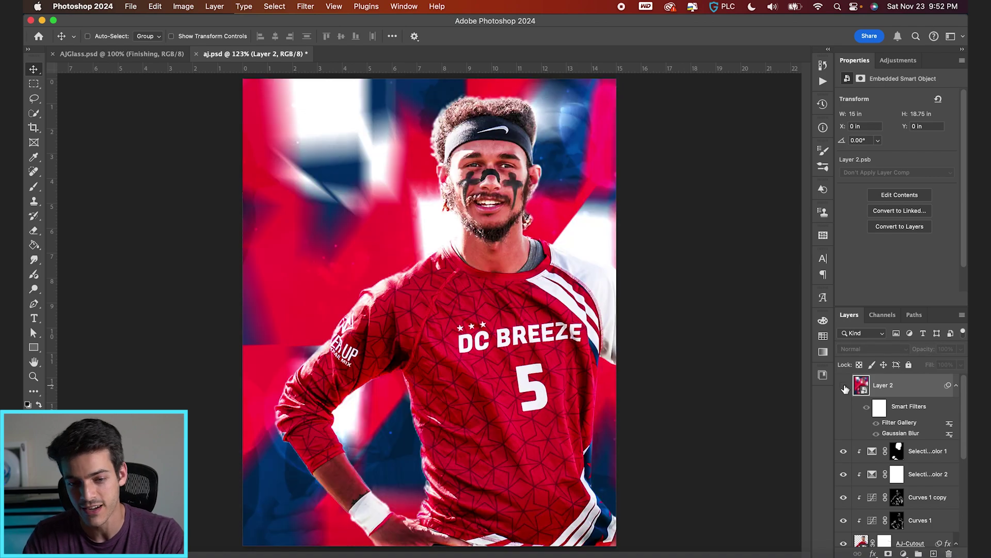
{"action": "left_click", "coordinate": [844, 386]}
{"action": "left_click", "coordinate": [888, 554]}
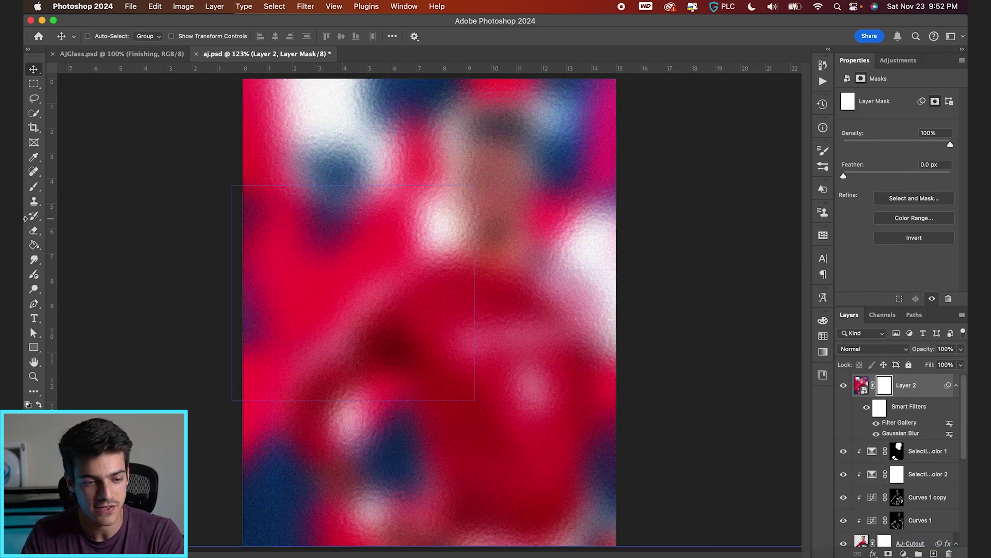
- Draw a short black-to-white gradient on the mask near the player's arm, revealing the sharp right side
{"action": "left_click", "coordinate": [34, 244]}
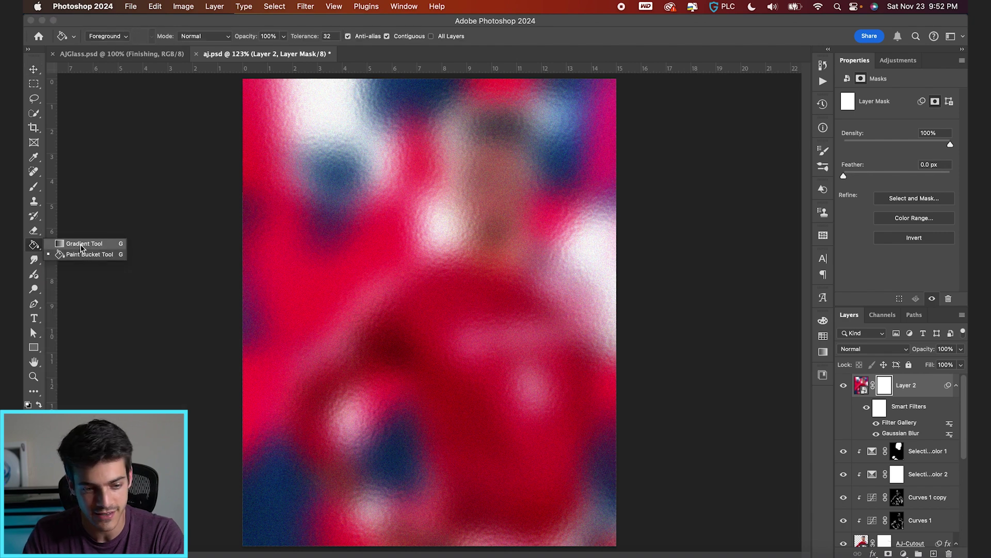
{"action": "left_click", "coordinate": [81, 244]}
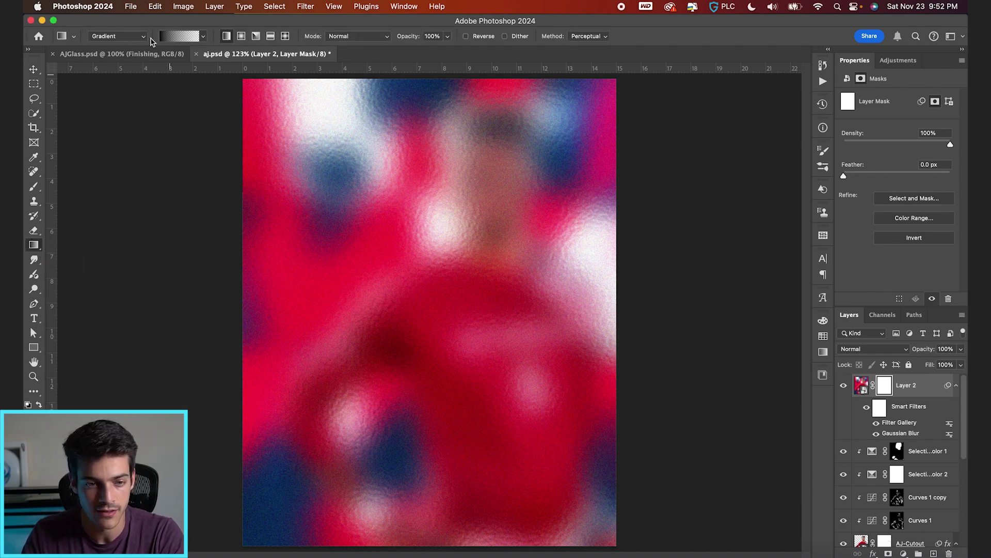
{"action": "left_click", "coordinate": [172, 37]}
{"action": "left_click", "coordinate": [124, 61]}
{"action": "left_click", "coordinate": [124, 61]}
{"action": "left_click", "coordinate": [181, 41]}
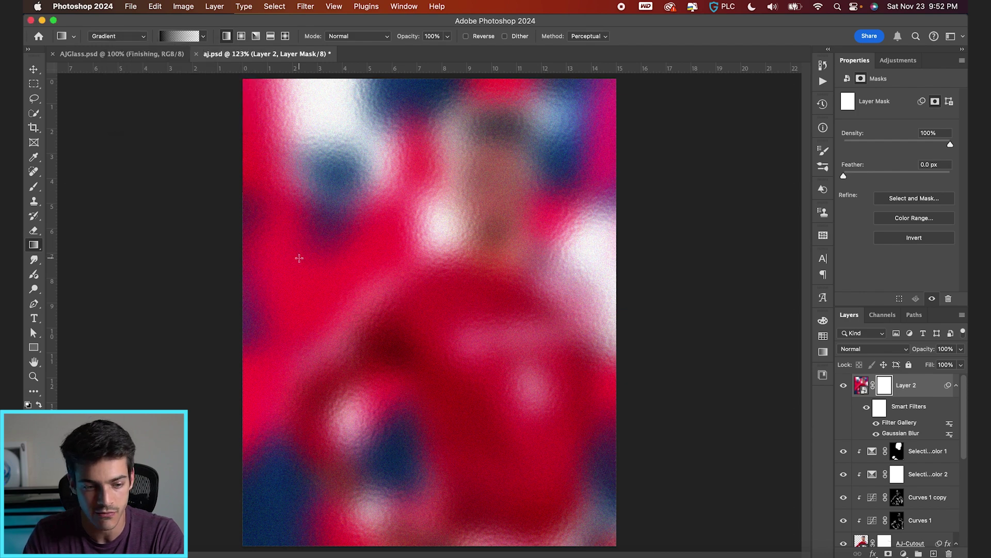
{"action": "key", "text": "g"}
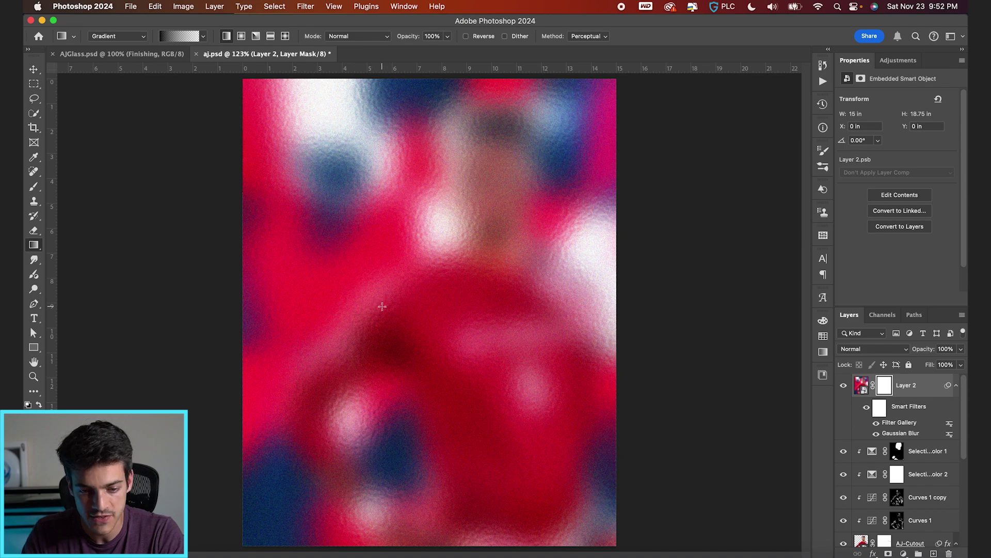
{"action": "left_click_drag", "start_coordinate": [379, 307], "coordinate": [382, 306]}
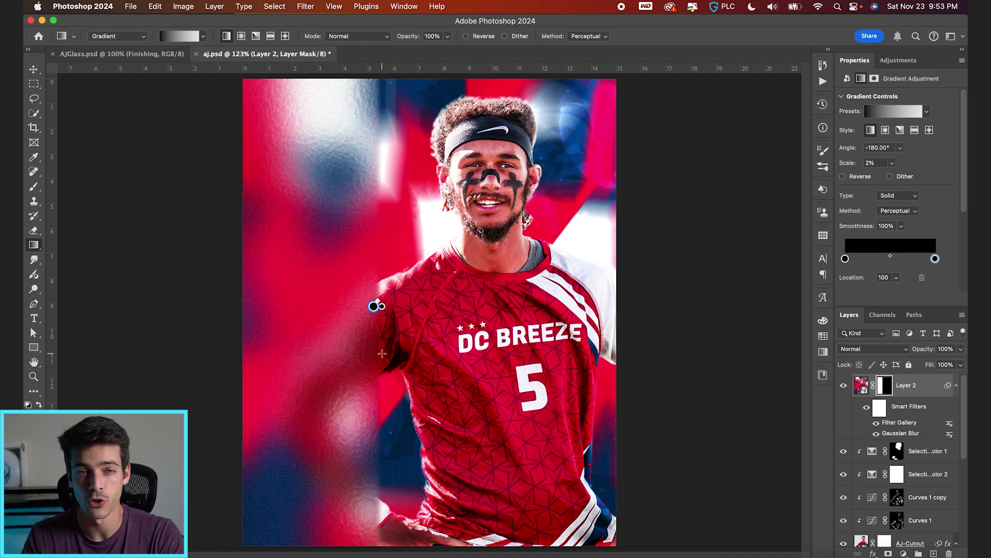
- Show a grid and redraw the mask gradient for a softer transition
{"action": "key", "text": "super+apostrophe"}
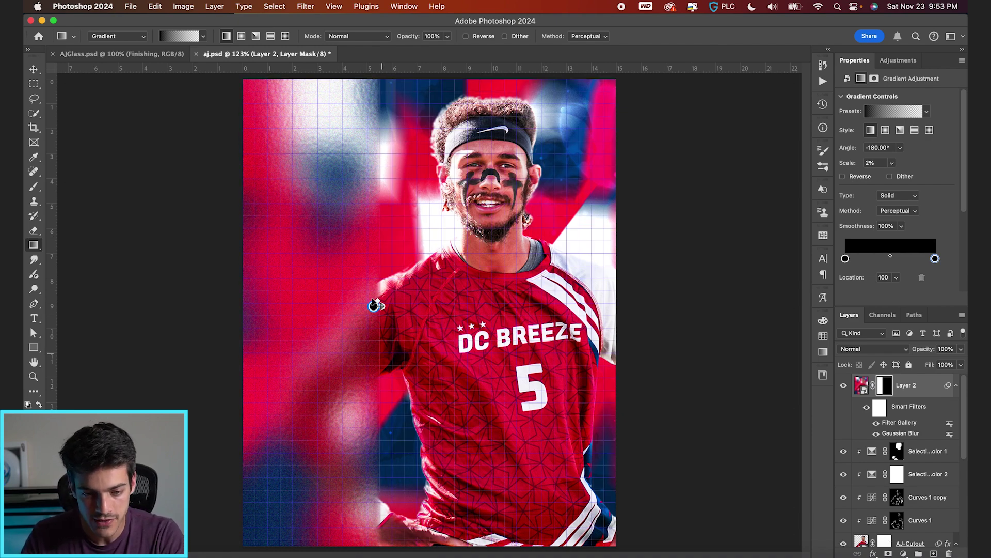
{"action": "scroll", "coordinate": [374, 307], "scroll_direction": "up", "scroll_amount": 5}
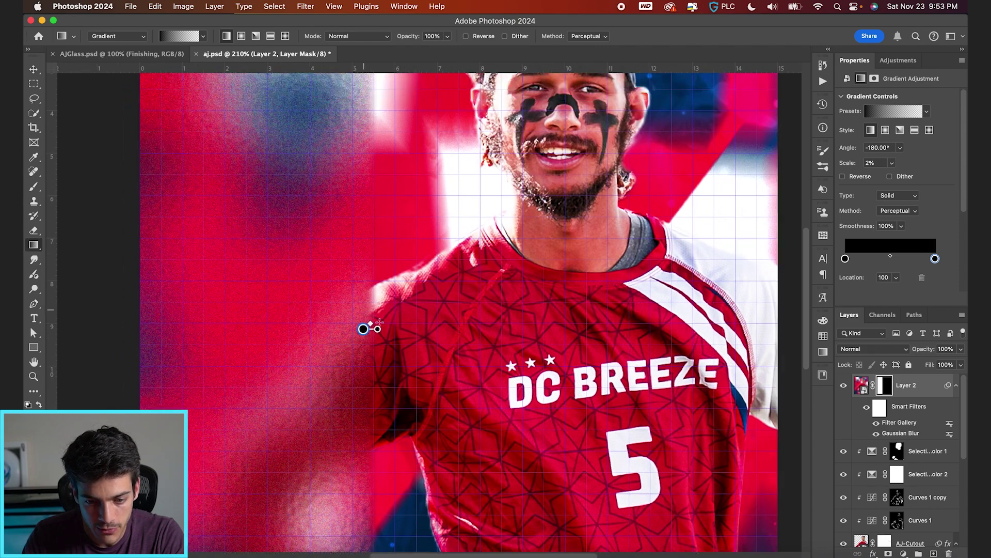
{"action": "mouse_move", "coordinate": [378, 328]}
{"action": "left_mouse_down"}
{"action": "mouse_move", "coordinate": [389, 330]}
{"action": "mouse_move", "coordinate": [369, 329]}
{"action": "mouse_move", "coordinate": [379, 329]}
{"action": "left_mouse_up"}
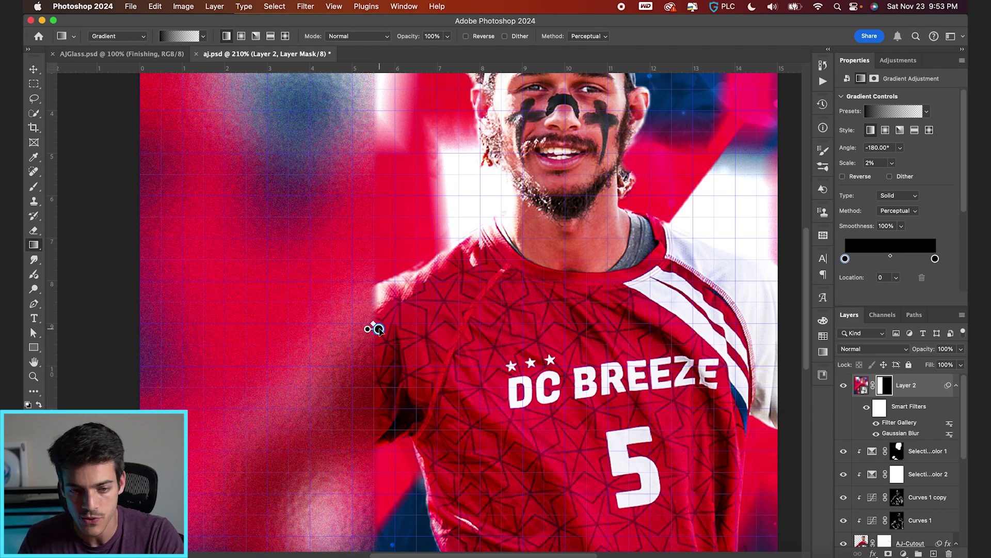
- Fit the whole poster on screen and save aj.psd
{"action": "key", "text": "super+0"}
{"action": "key", "text": "v"}
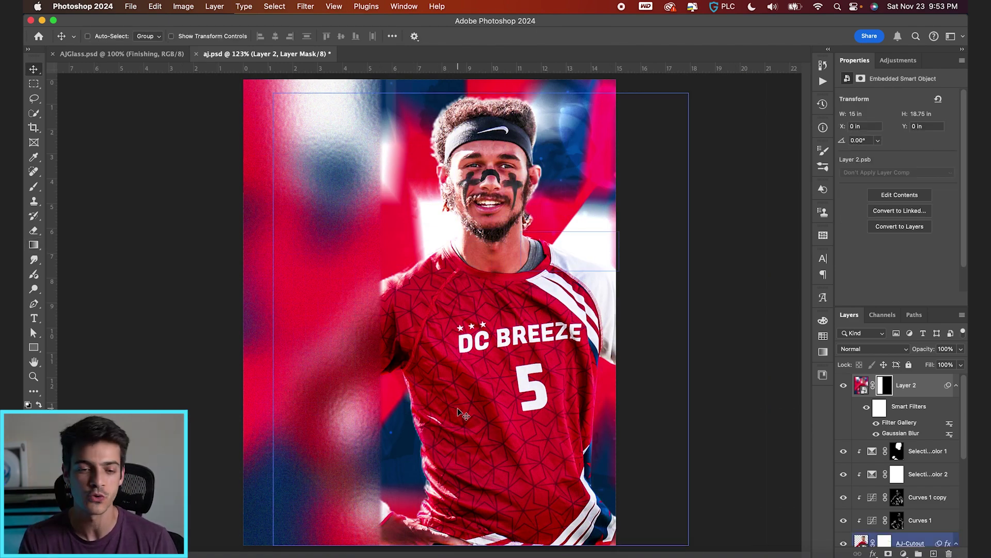
{"action": "key", "text": "alt+bracketright"}
{"action": "key", "text": "alt+bracketright"}
{"action": "key", "text": "alt+bracketright"}
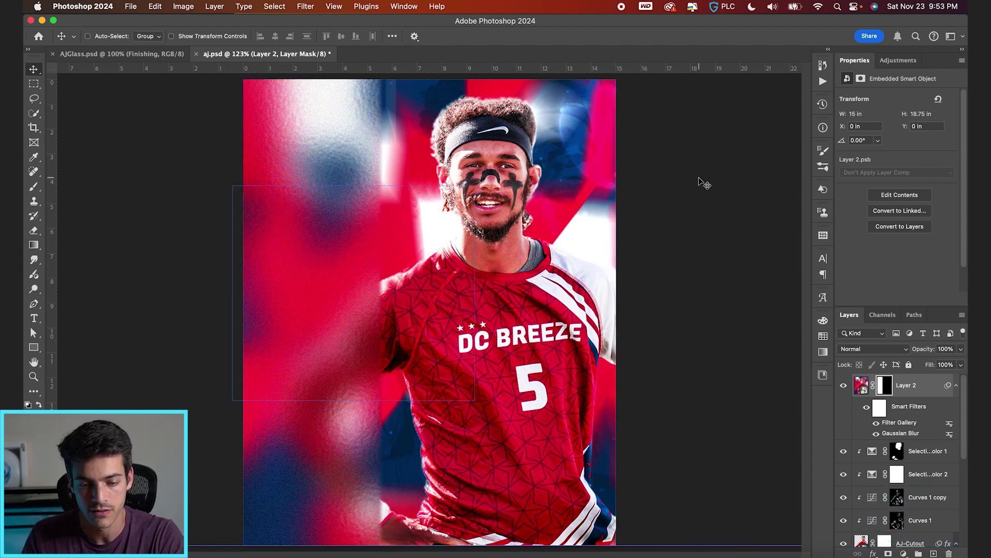
{"action": "key", "text": "super+s"}
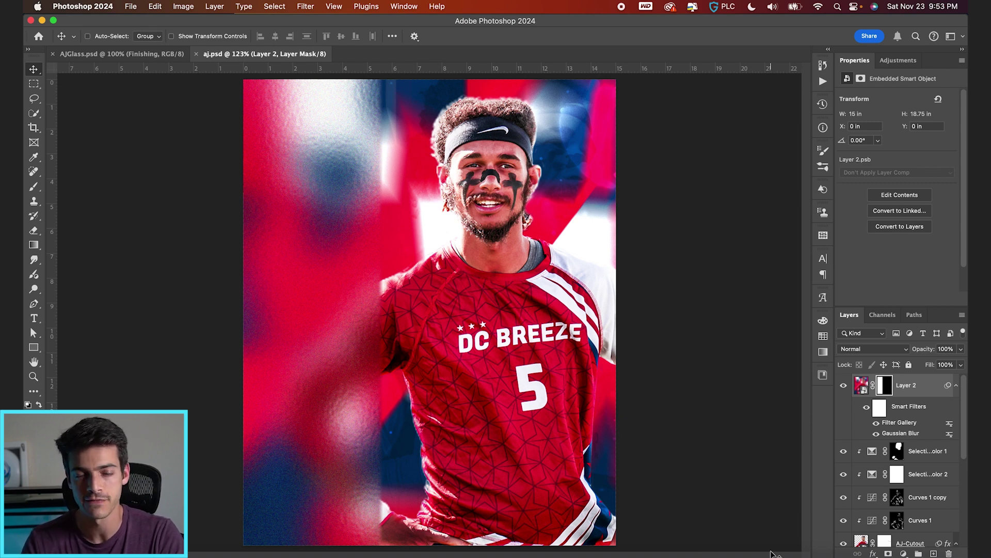
- Start a new text layer on the poster set in the Lust Regular font
{"action": "key", "text": "super+shift+alt+n"}
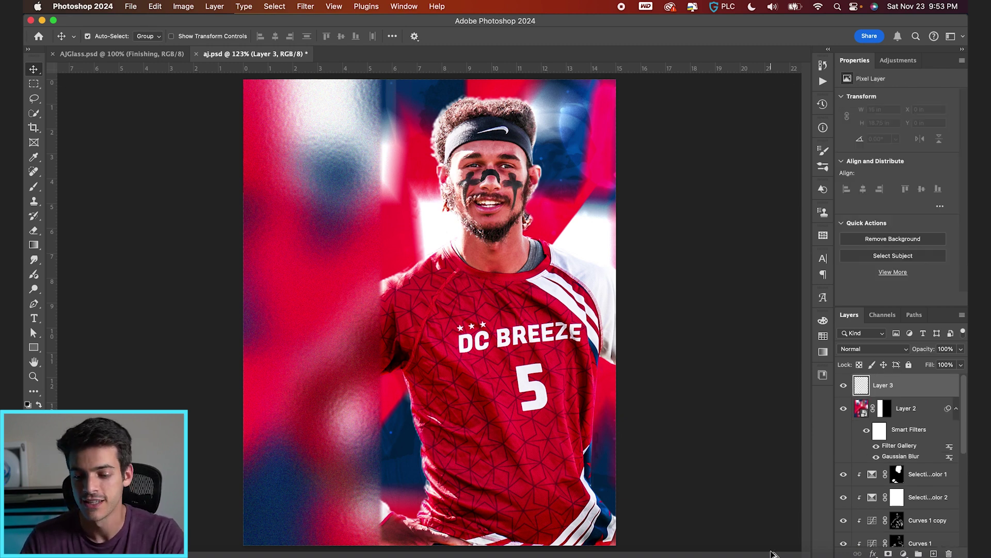
{"action": "key", "text": "t"}
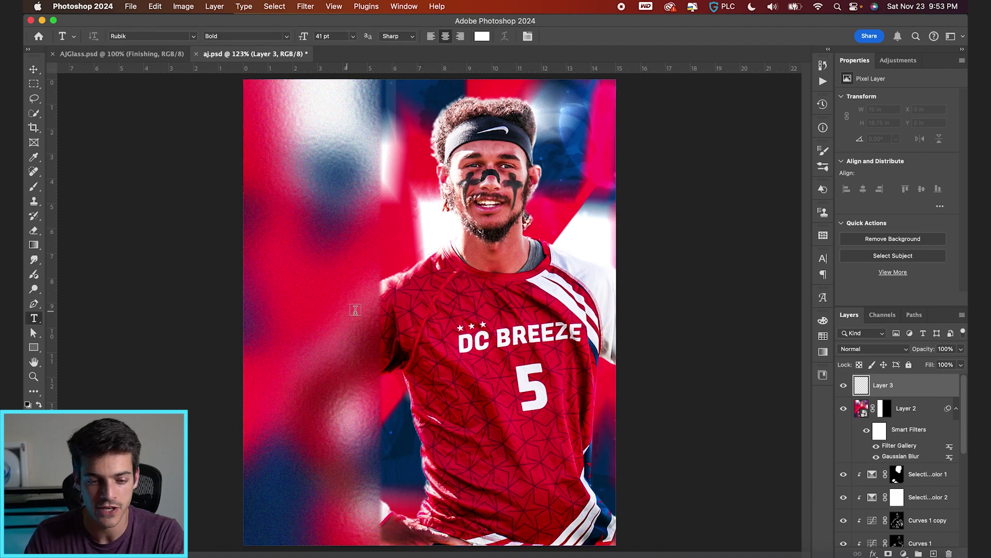
{"action": "left_click", "coordinate": [330, 253]}
{"action": "left_click", "coordinate": [148, 35]}
{"action": "type", "text": "lust"}
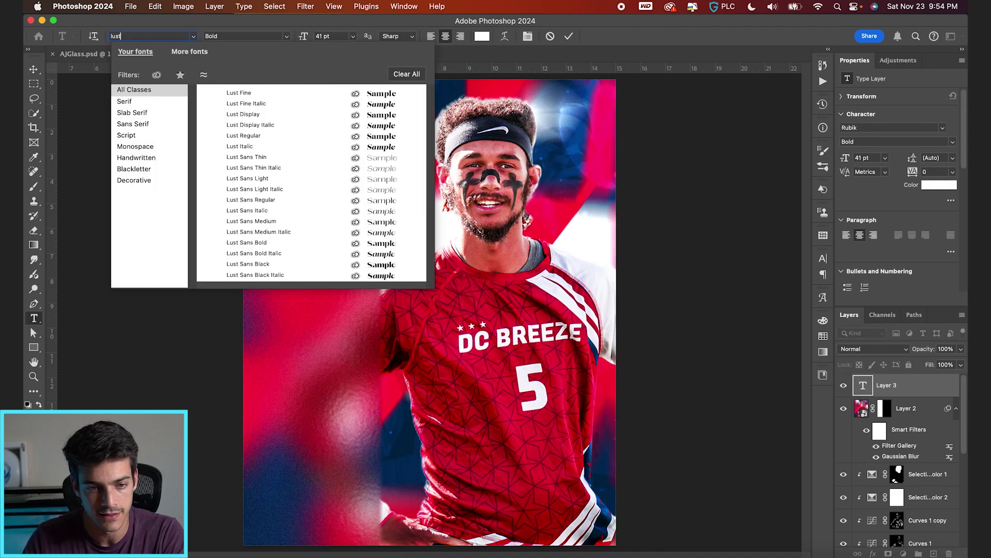
{"action": "left_click", "coordinate": [251, 136]}
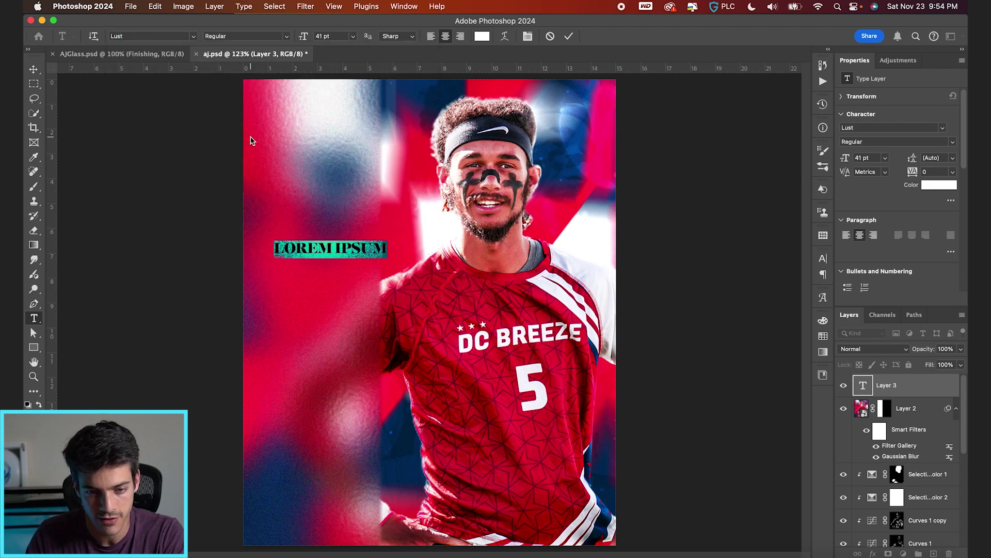
{"action": "left_click", "coordinate": [568, 36]}
- Enlarge the text to about 388 pt and replace it with the letter A
{"action": "key", "text": "super+t"}
{"action": "left_click_drag", "start_coordinate": [388, 241], "coordinate": [391, 239]}
{"action": "left_click_drag", "start_coordinate": [474, 212], "coordinate": [511, 208]}
{"action": "key", "text": "Return"}
{"action": "left_click", "coordinate": [421, 248]}
{"action": "key", "text": "super+a"}
{"action": "type", "text": "A"}
{"action": "key", "text": "super+Return"}
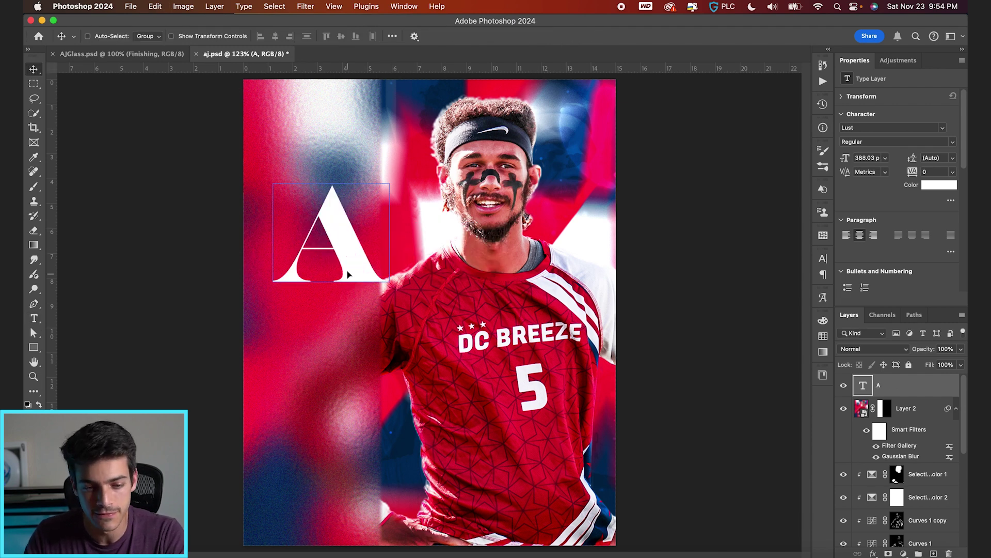
- Alt-drag a copy of the A, retype it as J, and place it next to the A
{"action": "left_click_drag", "start_coordinate": [347, 274], "coordinate": [432, 290]}
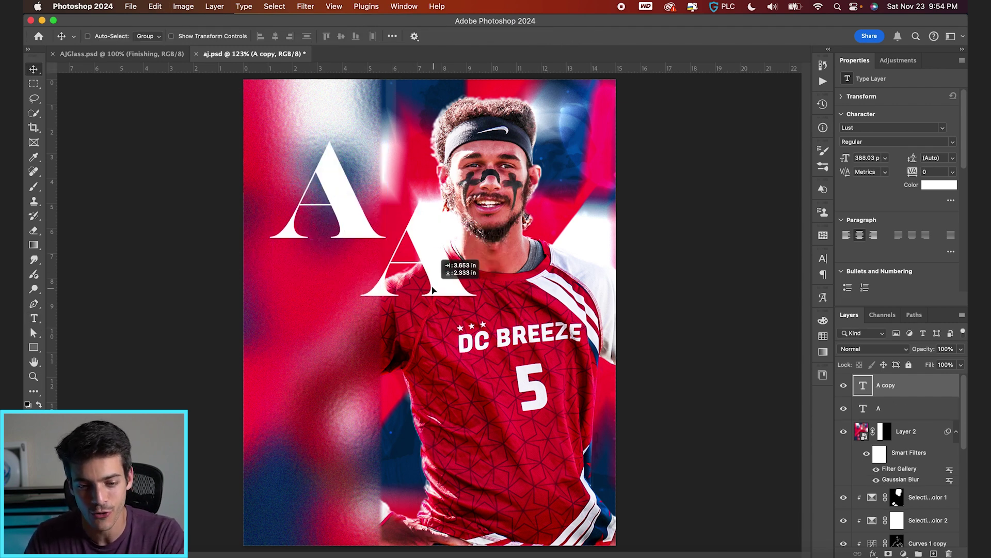
{"action": "key", "text": "t"}
{"action": "left_click", "coordinate": [433, 272]}
{"action": "key", "text": "super+a"}
{"action": "type", "text": "J"}
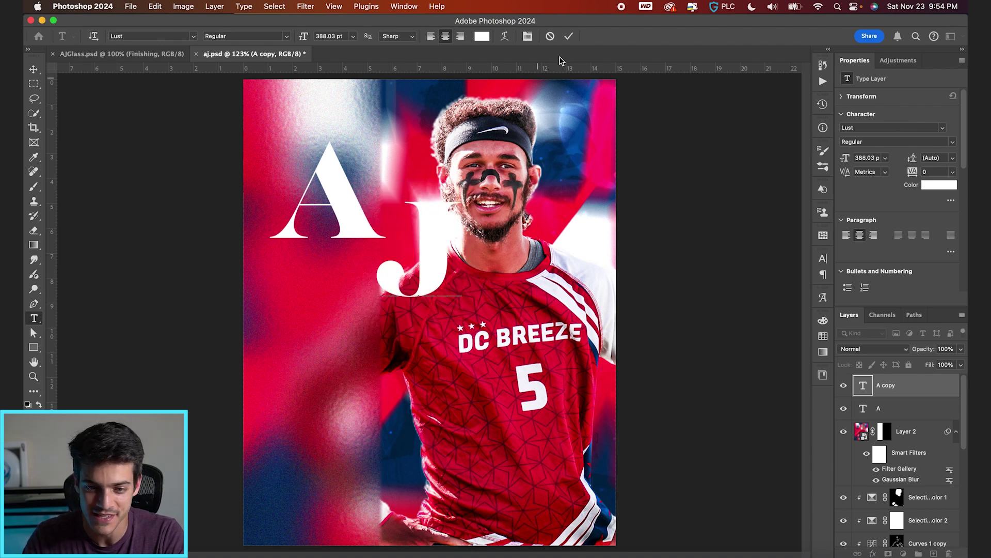
{"action": "left_click", "coordinate": [568, 37]}
{"action": "key", "text": "v"}
{"action": "scroll", "coordinate": [440, 274], "scroll_direction": "up", "scroll_amount": 5}
{"action": "scroll", "coordinate": [440, 274], "scroll_direction": "up", "scroll_amount": 3}
{"action": "scroll", "coordinate": [440, 274], "scroll_direction": "left", "scroll_amount": 1}
{"action": "left_click_drag", "start_coordinate": [476, 278], "coordinate": [308, 420]}
- Duplicate the J, retype it as 5, and move it up under the A
{"action": "key", "text": "super+j"}
{"action": "key", "text": "t"}
{"action": "left_click", "coordinate": [298, 424]}
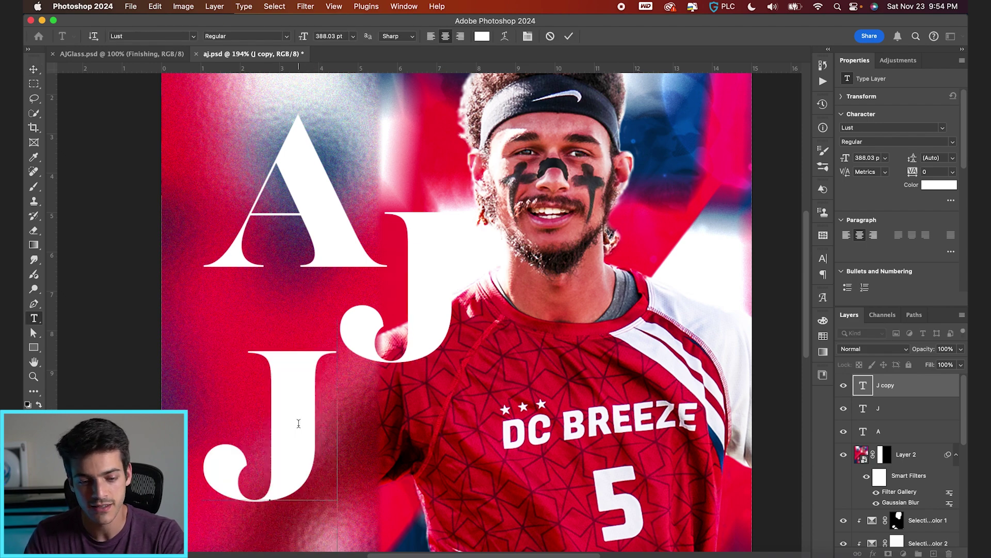
{"action": "key", "text": "BackSpace"}
{"action": "type", "text": "%"}
{"action": "key", "text": "BackSpace"}
{"action": "type", "text": "5"}
{"action": "left_click", "coordinate": [569, 37]}
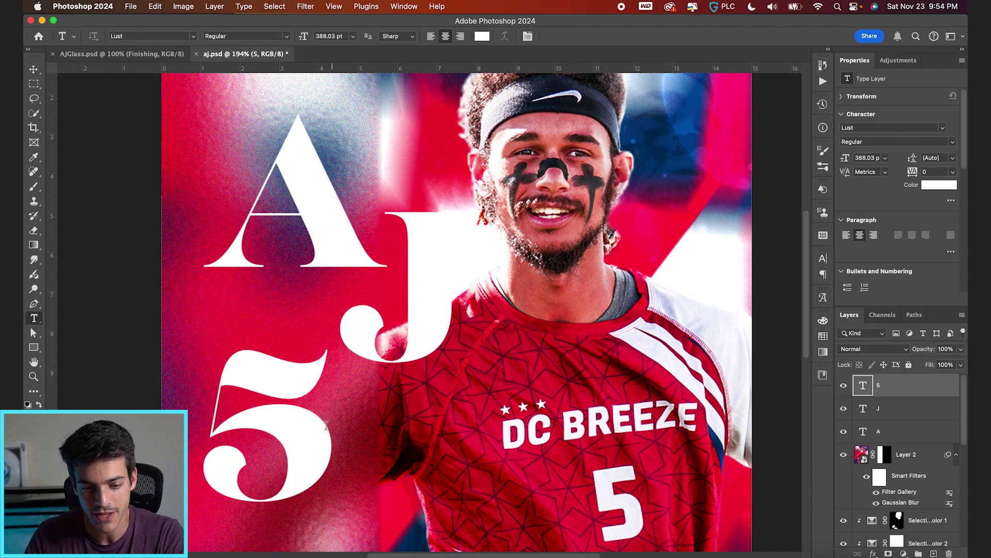
{"action": "key", "text": "v"}
{"action": "left_click_drag", "start_coordinate": [327, 419], "coordinate": [331, 346]}
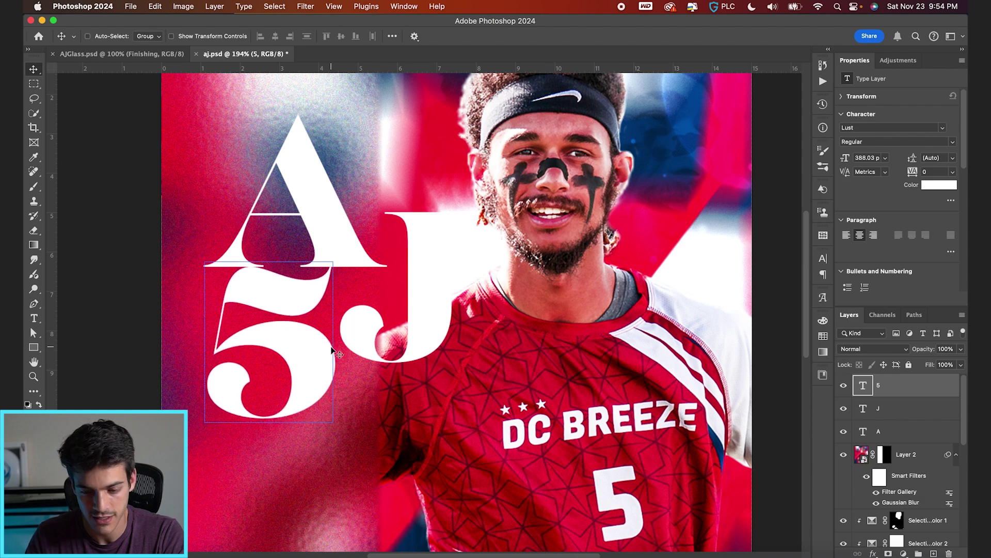
- Nudge the J and the 5 with arrow keys until the three characters interlock
{"action": "left_click", "coordinate": [898, 414]}
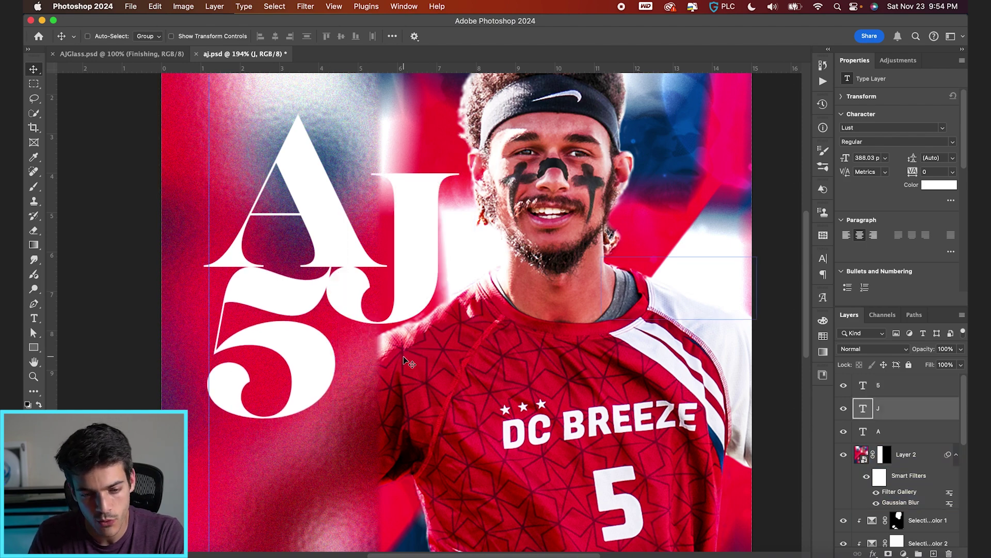
{"action": "key", "text": "shift+Down"}
{"action": "key", "text": "shift+Down"}
{"action": "key", "text": "shift+Up"}
{"action": "key", "text": "shift+Right"}
{"action": "key", "text": "Down"}
{"action": "key", "text": "Down"}
{"action": "key", "text": "Down"}
{"action": "key", "text": "Down"}
{"action": "key", "text": "Down"}
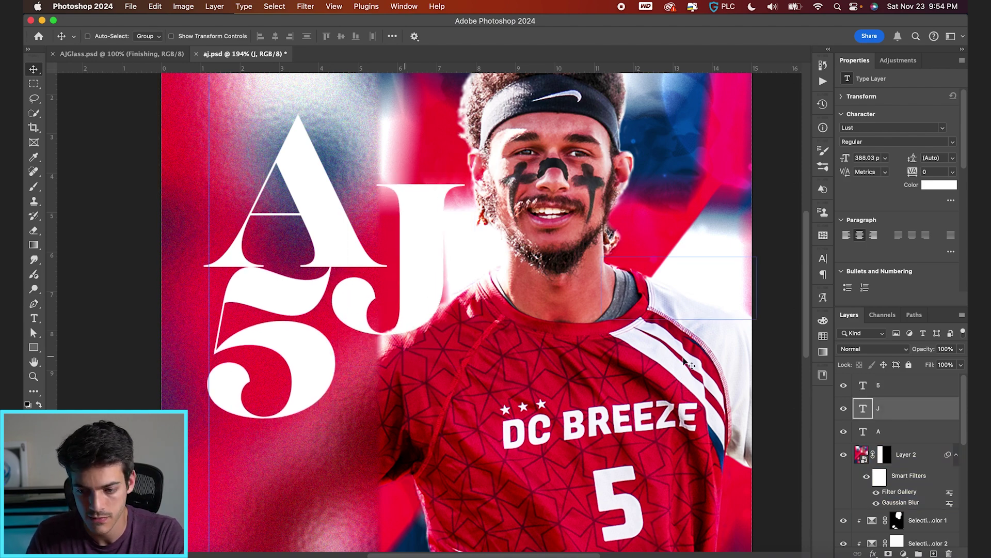
{"action": "left_click", "coordinate": [876, 386]}
{"action": "key", "text": "shift+Down"}
{"action": "key", "text": "shift+Left"}
{"action": "key", "text": "shift+Down"}
{"action": "key", "text": "Left"}
{"action": "key", "text": "Left"}
{"action": "key", "text": "Left"}
{"action": "key", "text": "Up"}
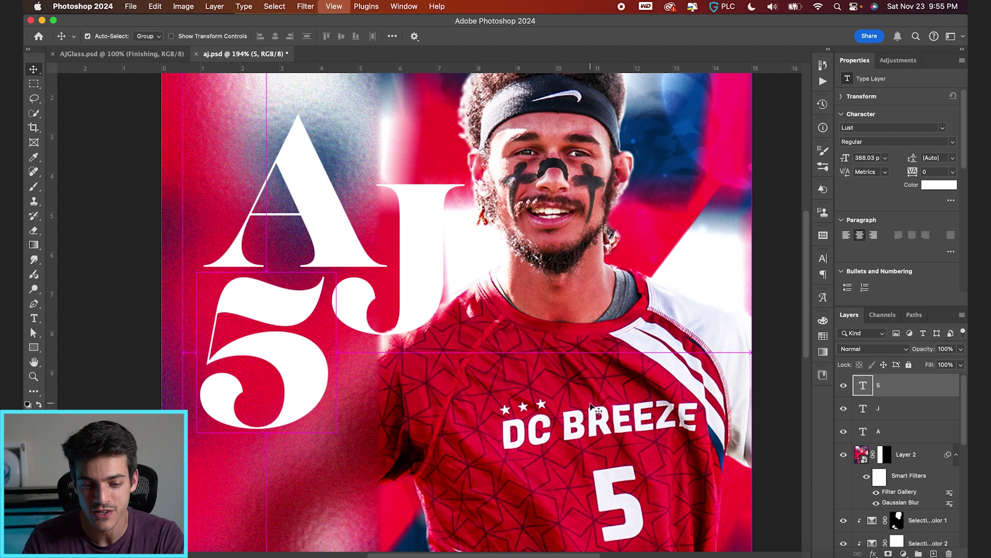
{"action": "key", "text": "super+0"}
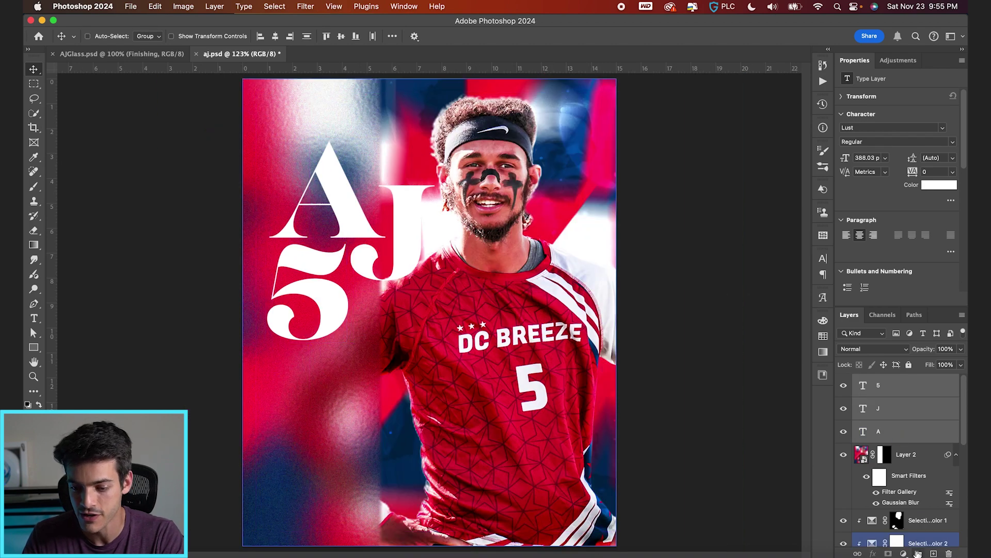
- Group the A, J and 5 text layers and name the group AJ5
{"action": "key", "text": "super+g"}
{"action": "double_click", "coordinate": [893, 380]}
{"action": "type", "text": "AJ5"}
{"action": "key", "text": "Return"}
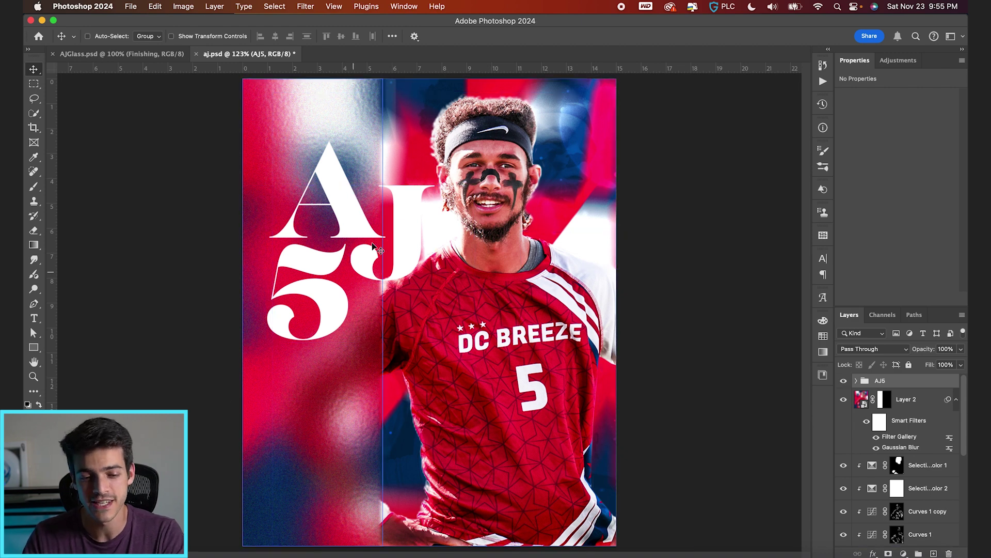
- Move the AJ5 lettering up-left and enlarge it into the poster's top-left corner
{"action": "left_click", "coordinate": [310, 144], "text": "super"}
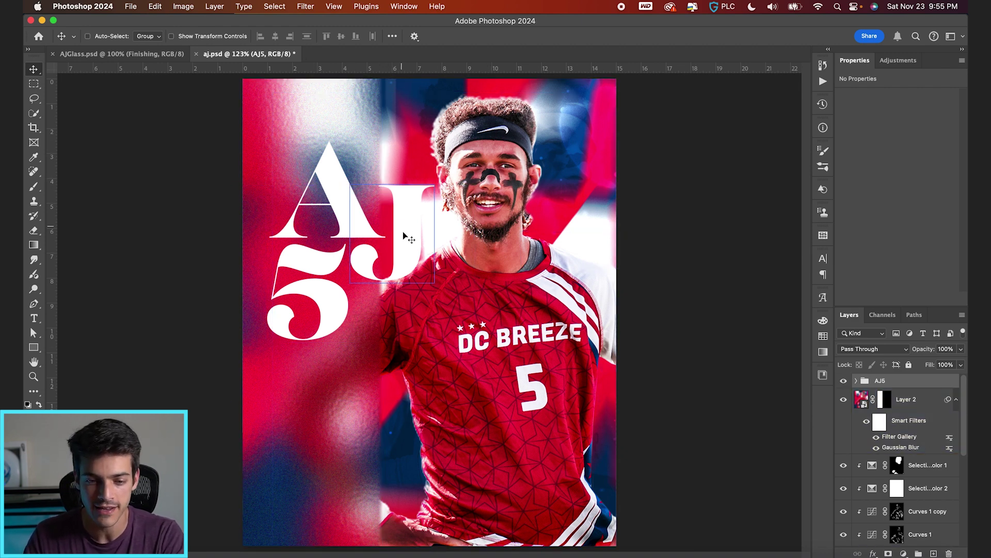
{"action": "left_click_drag", "start_coordinate": [403, 233], "coordinate": [377, 169]}
{"action": "key", "text": "super+t"}
{"action": "left_click_drag", "start_coordinate": [404, 273], "coordinate": [415, 265]}
{"action": "key", "text": "Return"}
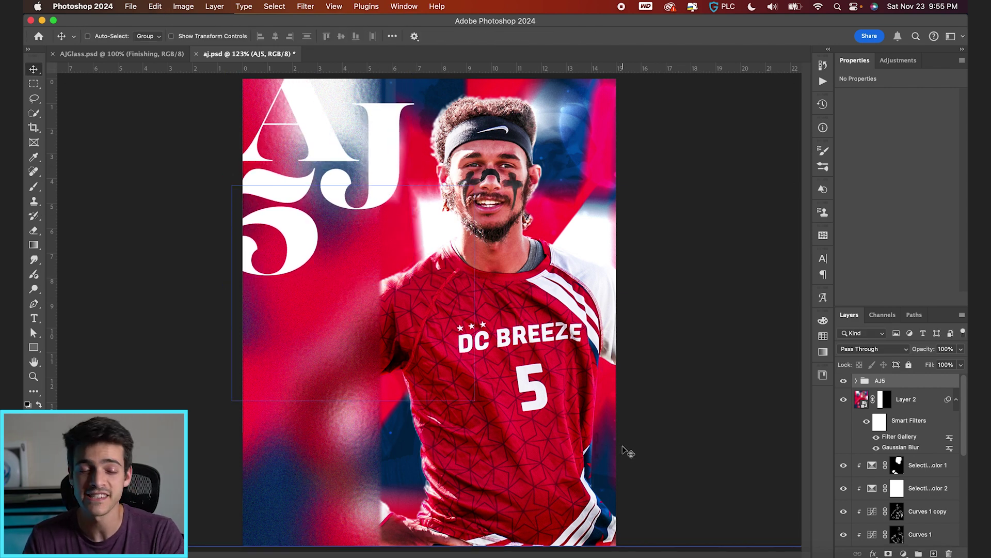
{"action": "left_click", "coordinate": [856, 381]}
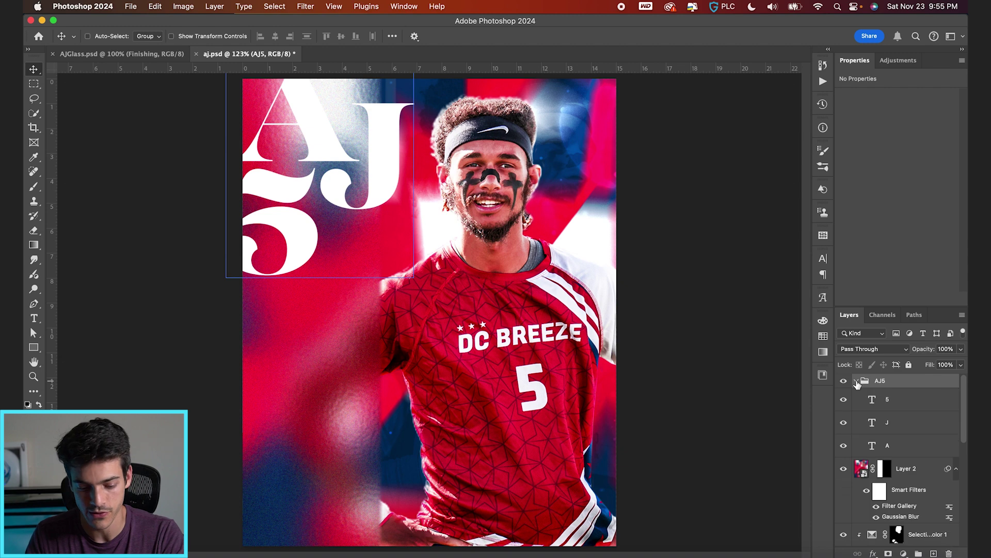
- Load the A, J and 5 letter shapes as one selection and hide the letters
{"action": "left_click", "coordinate": [873, 445], "text": "super"}
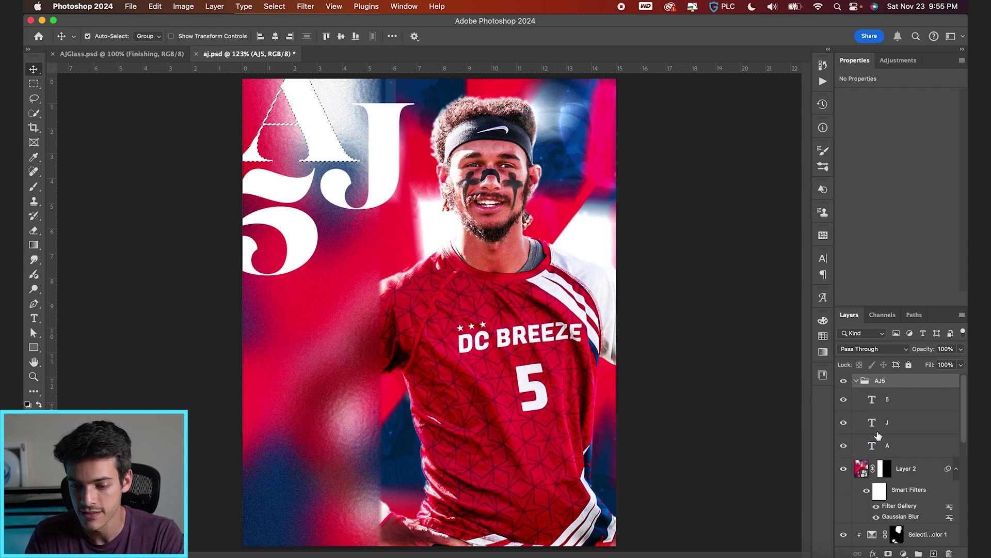
{"action": "left_click", "coordinate": [872, 423], "text": "shift+super"}
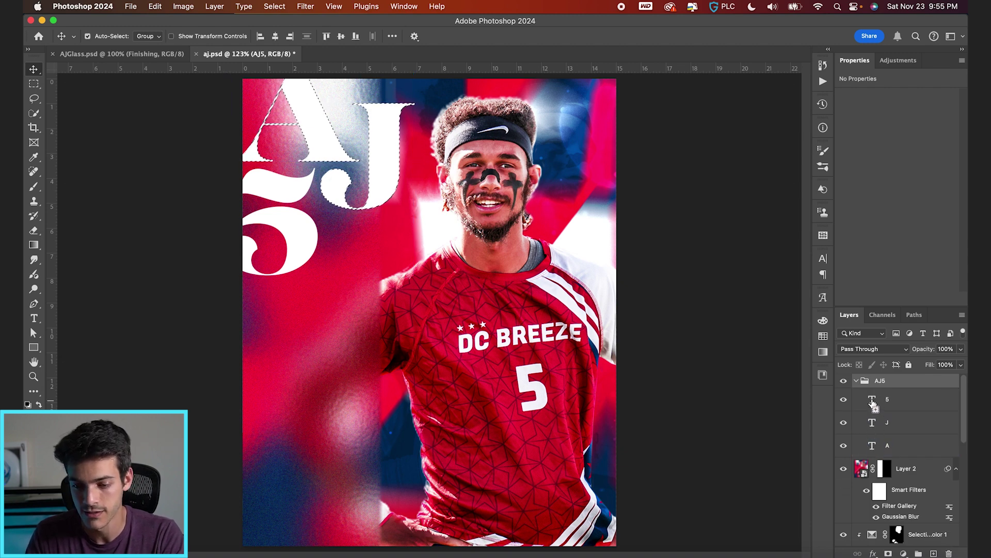
{"action": "left_click", "coordinate": [872, 402], "text": "shift+super"}
{"action": "left_click", "coordinate": [340, 175], "text": "super"}
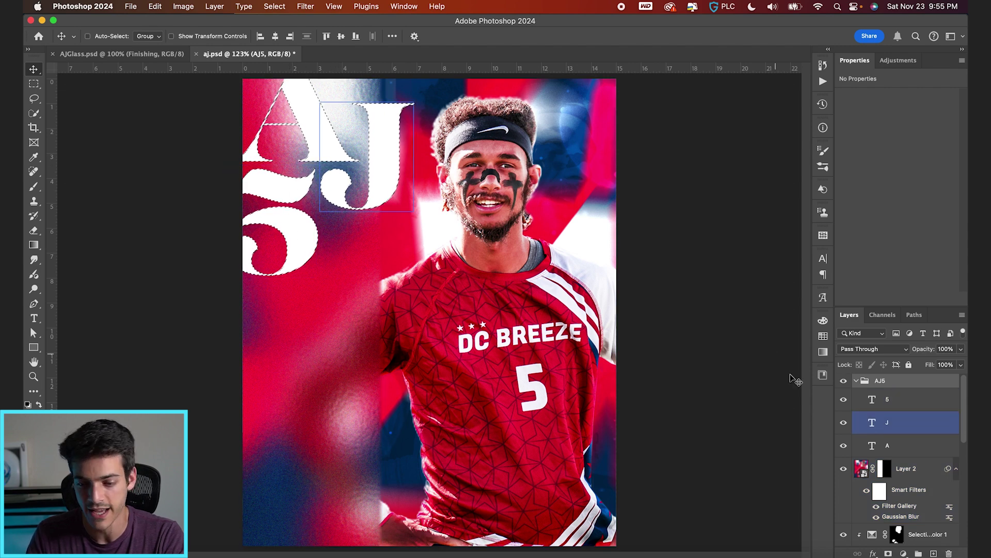
{"action": "left_click_drag", "start_coordinate": [845, 402], "coordinate": [846, 450]}
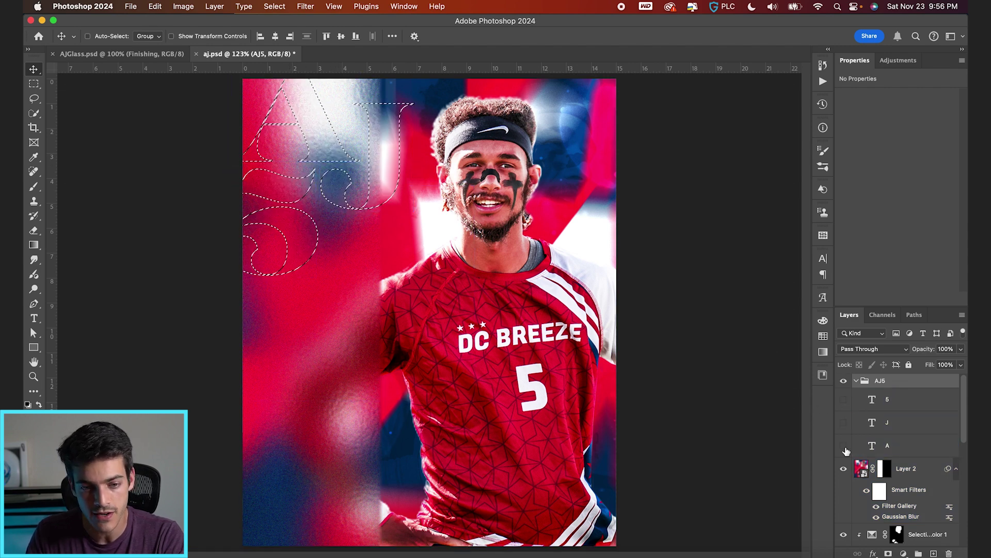
- Put blurred Layer 2 into a new group and mask the group to the letter selection
{"action": "left_click", "coordinate": [904, 470]}
{"action": "left_click", "coordinate": [857, 381]}
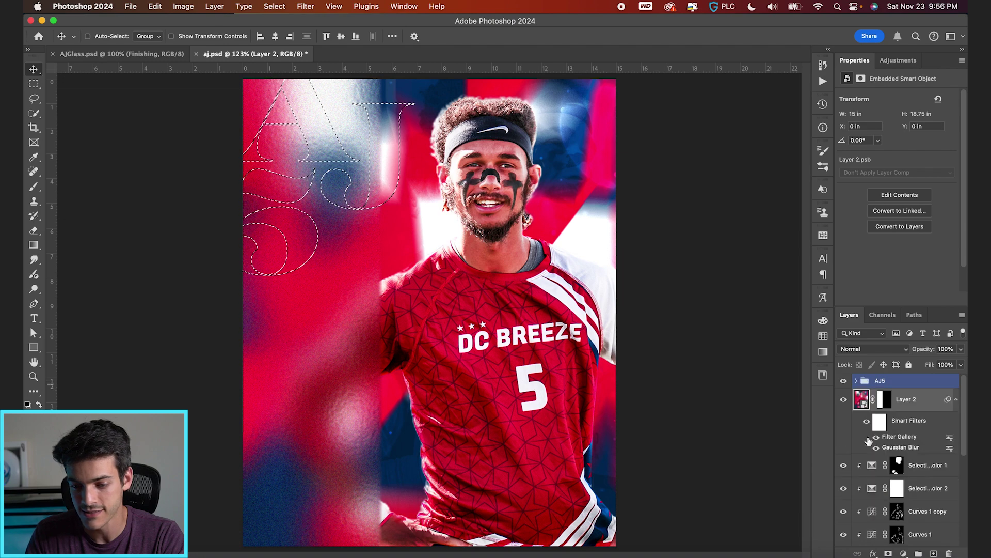
{"action": "left_click", "coordinate": [886, 406]}
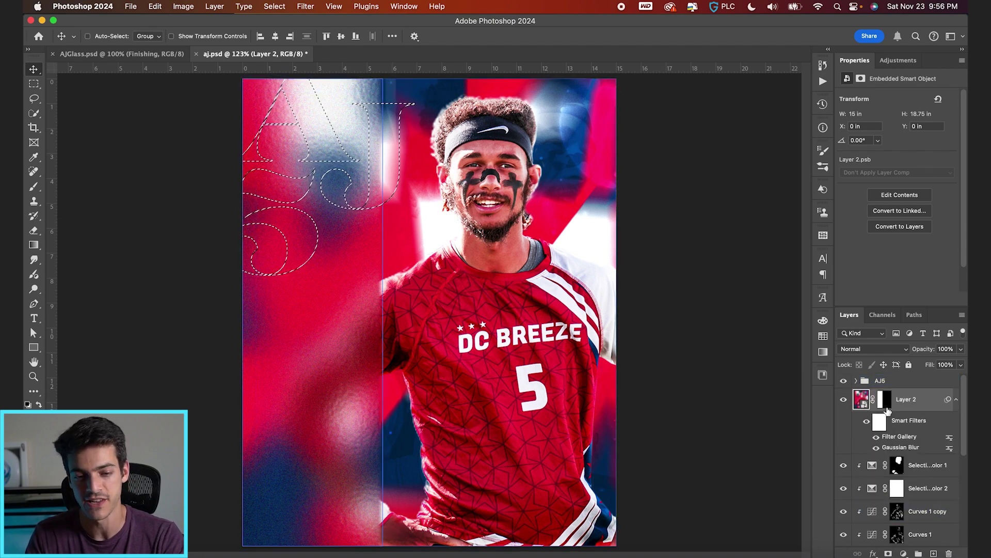
{"action": "left_click", "coordinate": [918, 553]}
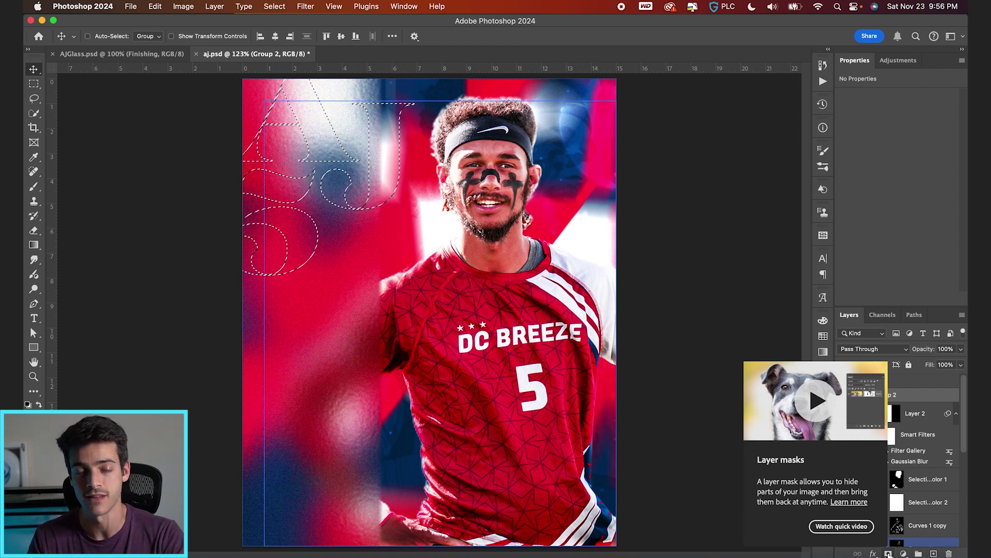
{"action": "left_click", "coordinate": [888, 553]}
- Move down the Layers panel to select Group 1
{"action": "scroll", "coordinate": [386, 201], "scroll_direction": "up", "scroll_amount": 5}
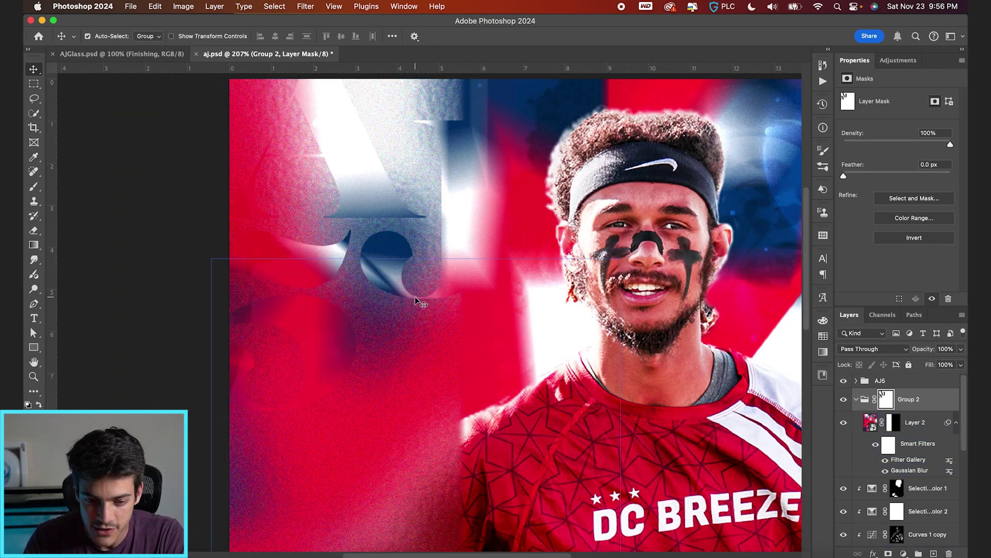
{"action": "scroll", "coordinate": [421, 302], "scroll_direction": "down", "scroll_amount": 5}
{"action": "scroll", "coordinate": [907, 465], "scroll_direction": "down", "scroll_amount": 5}
{"action": "left_click", "coordinate": [873, 445]}
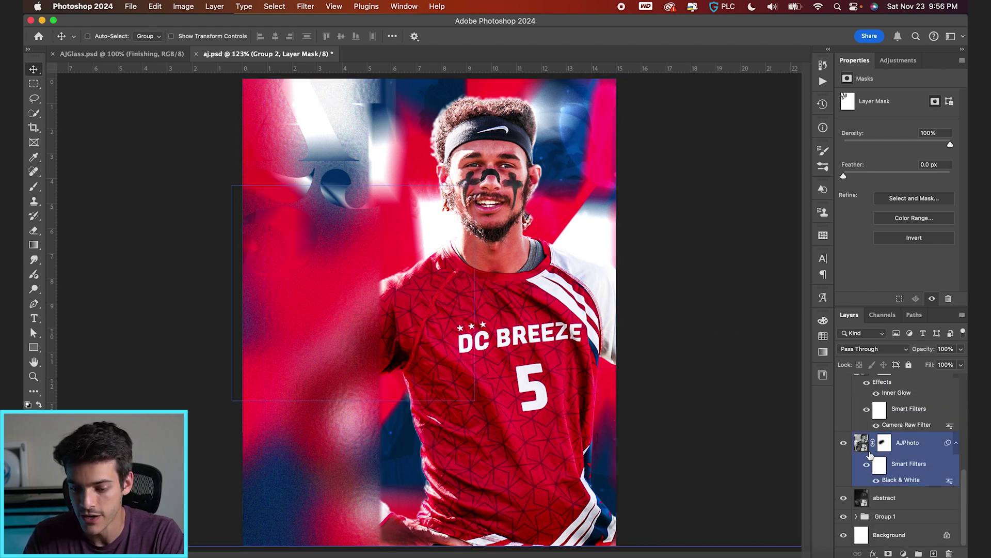
{"action": "left_click", "coordinate": [864, 502]}
{"action": "left_click", "coordinate": [872, 517]}
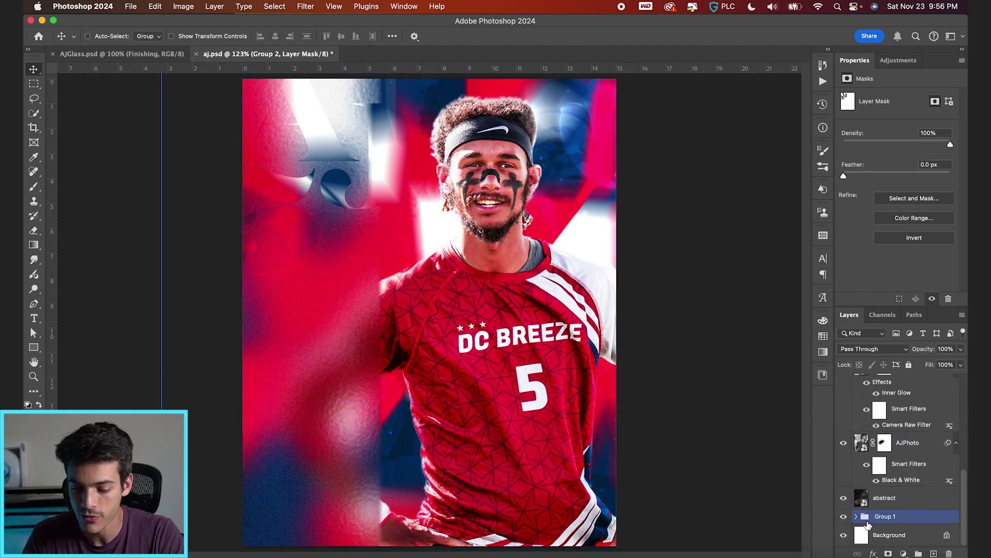
- On a new layer above Group 1, draw a white-to-transparent fade across the poster's left side
{"action": "key", "text": "super+shift+alt+n"}
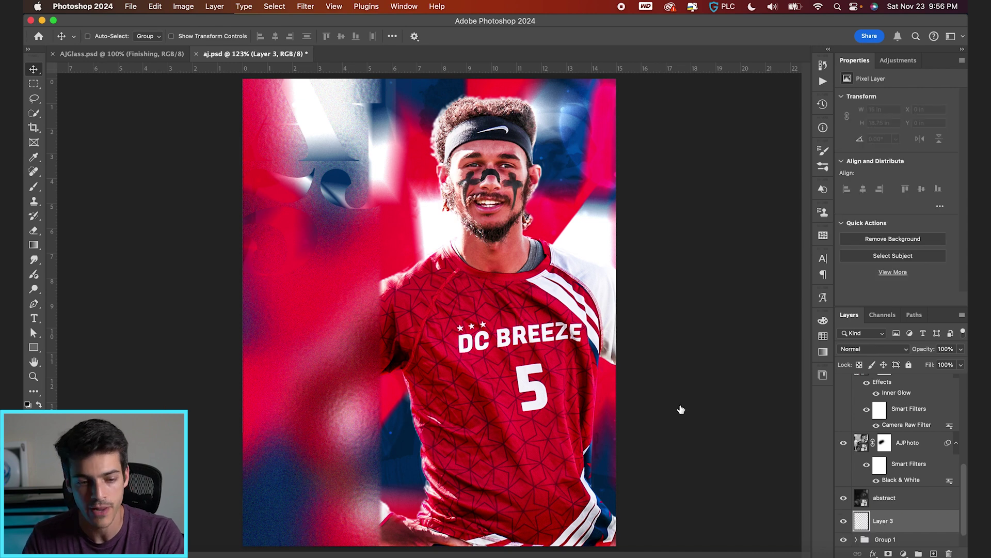
{"action": "key", "text": "g"}
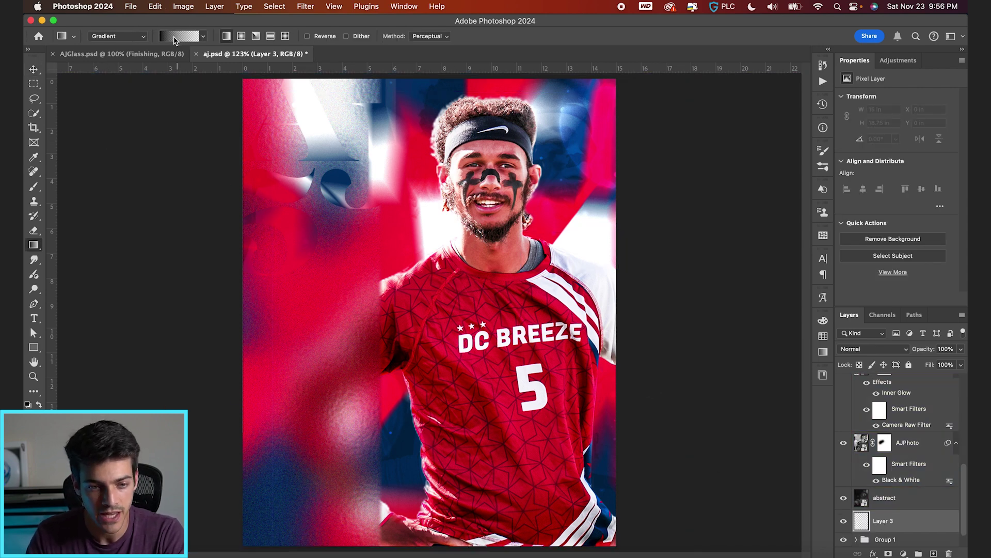
{"action": "left_click", "coordinate": [175, 37]}
{"action": "left_click", "coordinate": [122, 57]}
{"action": "left_click", "coordinate": [156, 76]}
{"action": "left_click", "coordinate": [170, 38]}
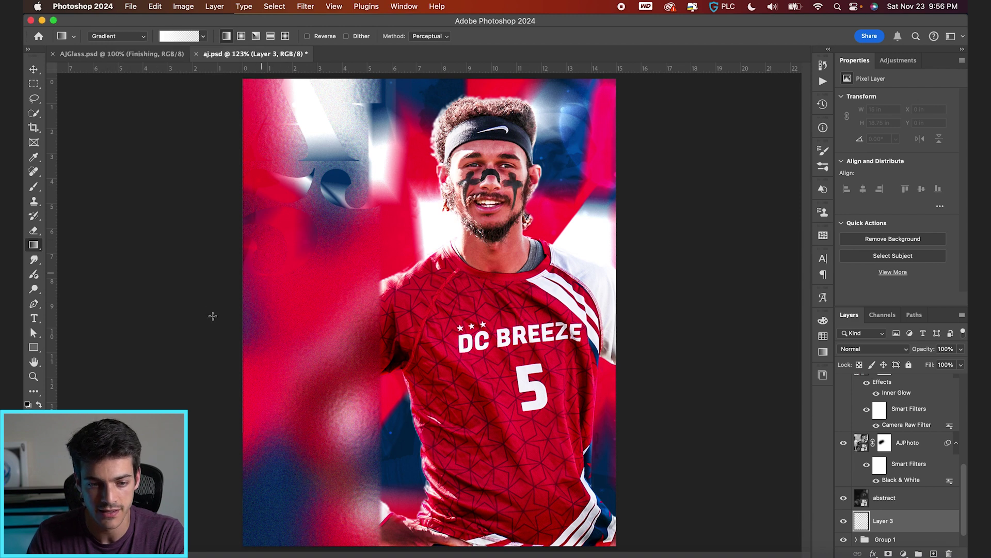
{"action": "left_click_drag", "start_coordinate": [200, 277], "coordinate": [438, 278]}
{"action": "left_click_drag", "start_coordinate": [200, 278], "coordinate": [132, 277]}
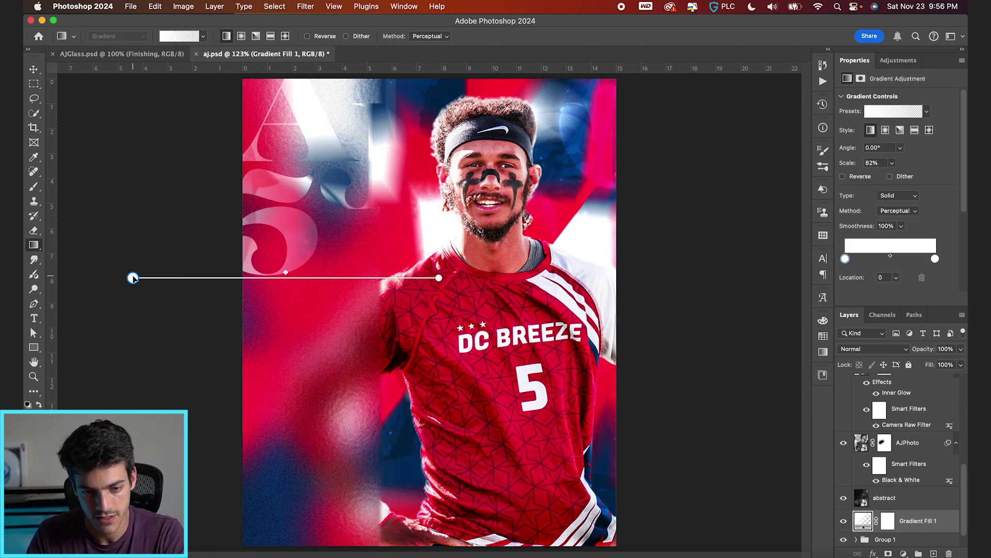
{"action": "left_click_drag", "start_coordinate": [438, 278], "coordinate": [429, 278]}
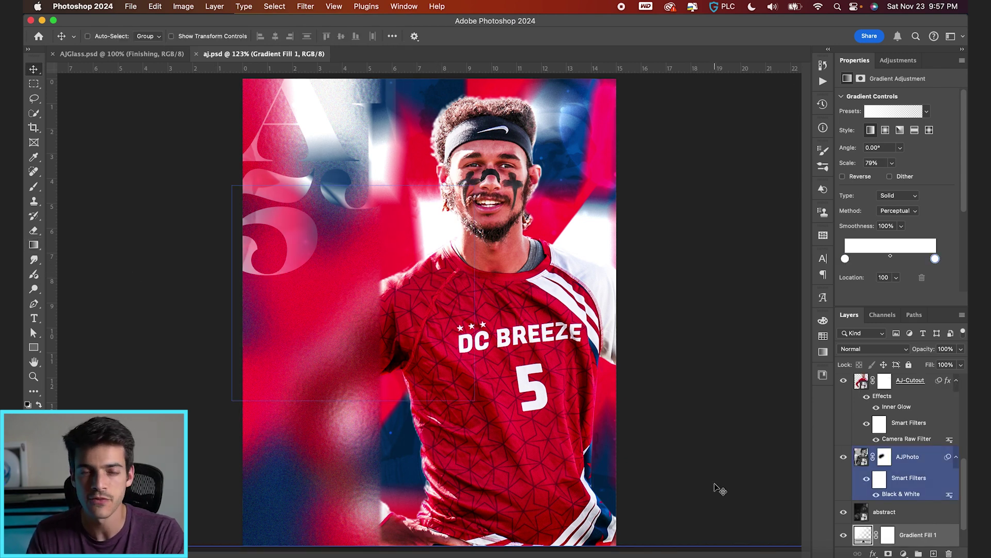
- Drag Shape 1 inside Group 1 further left, to X −3.22 in
{"action": "scroll", "coordinate": [887, 505], "scroll_direction": "down", "scroll_amount": 3}
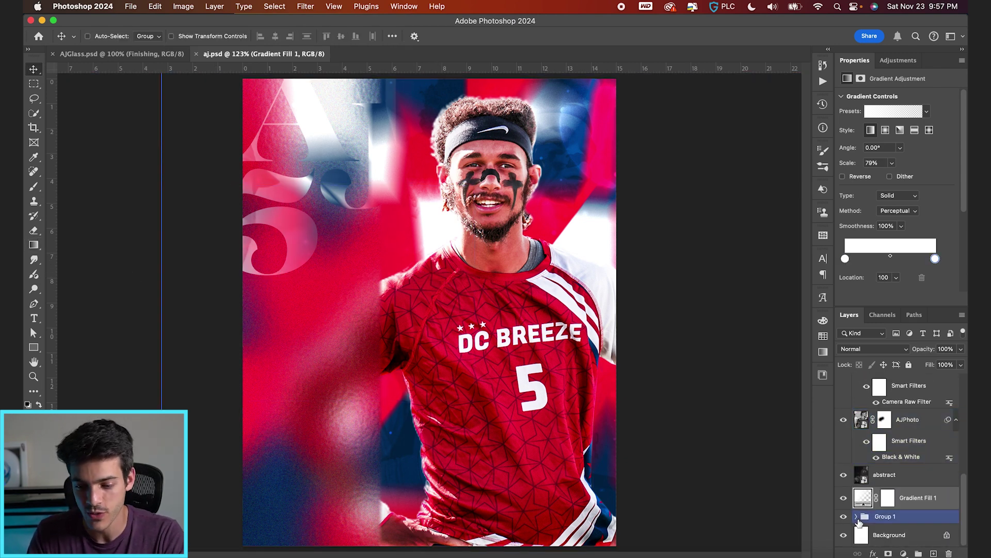
{"action": "left_click", "coordinate": [856, 517]}
{"action": "key", "text": "alt+bracketleft"}
{"action": "key", "text": "alt+bracketleft"}
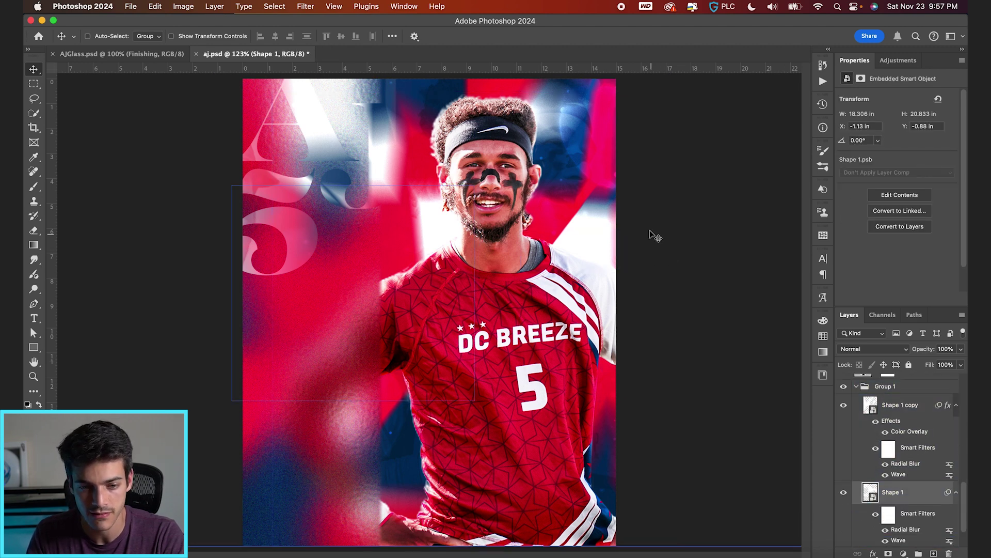
{"action": "left_click_drag", "start_coordinate": [664, 234], "coordinate": [606, 247]}
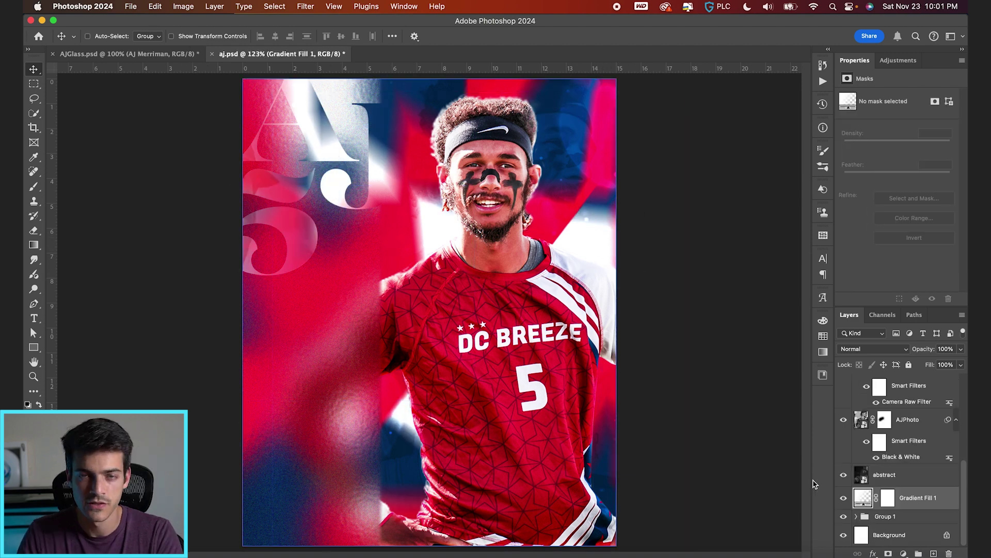
{"action": "left_click", "coordinate": [909, 419]}
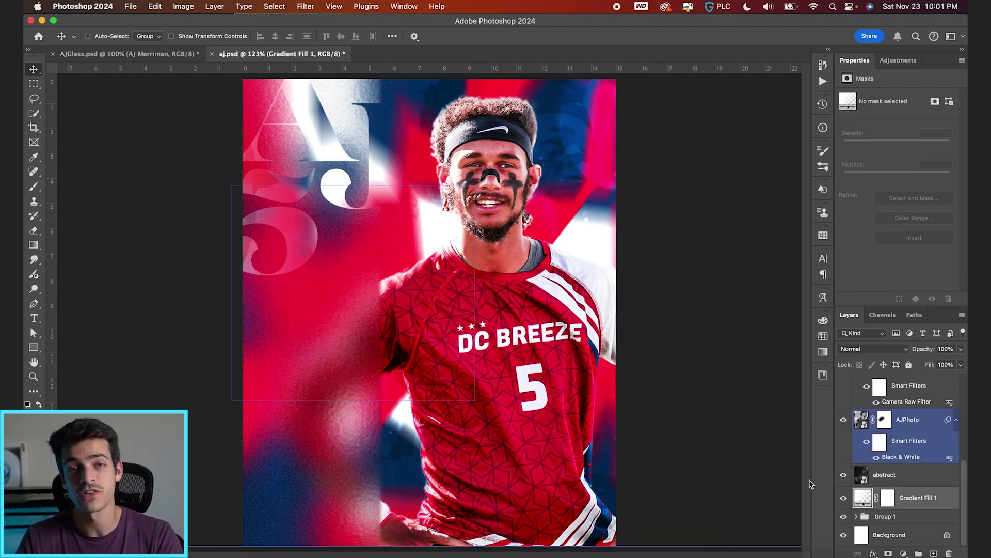
{"action": "left_click", "coordinate": [877, 474]}
{"action": "scroll", "coordinate": [873, 481], "scroll_direction": "up", "scroll_amount": 10}
{"action": "left_click", "coordinate": [876, 383]}
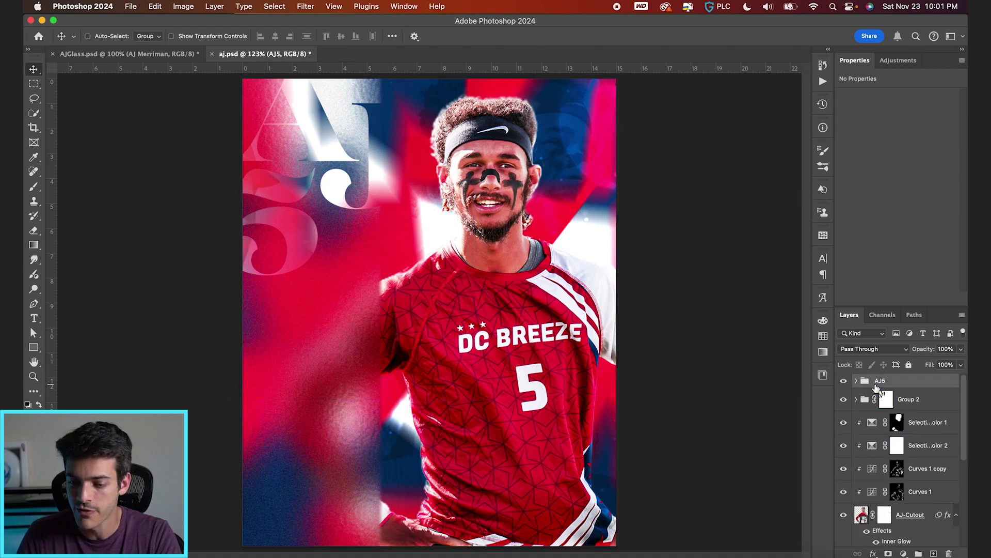
{"action": "key", "text": "alt+shift+super+n"}
{"action": "key", "text": "t"}
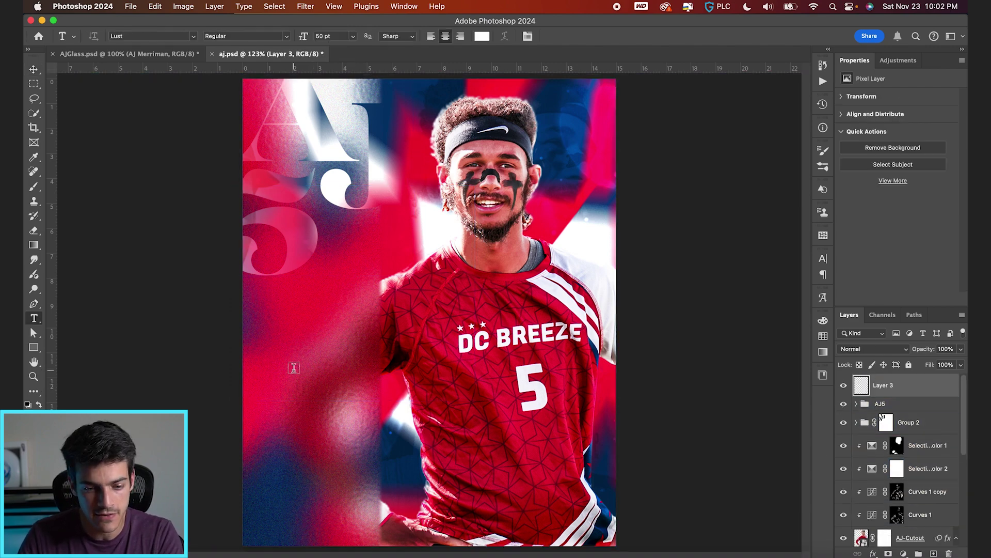
{"action": "scroll", "coordinate": [281, 320], "scroll_direction": "up", "scroll_amount": 5}
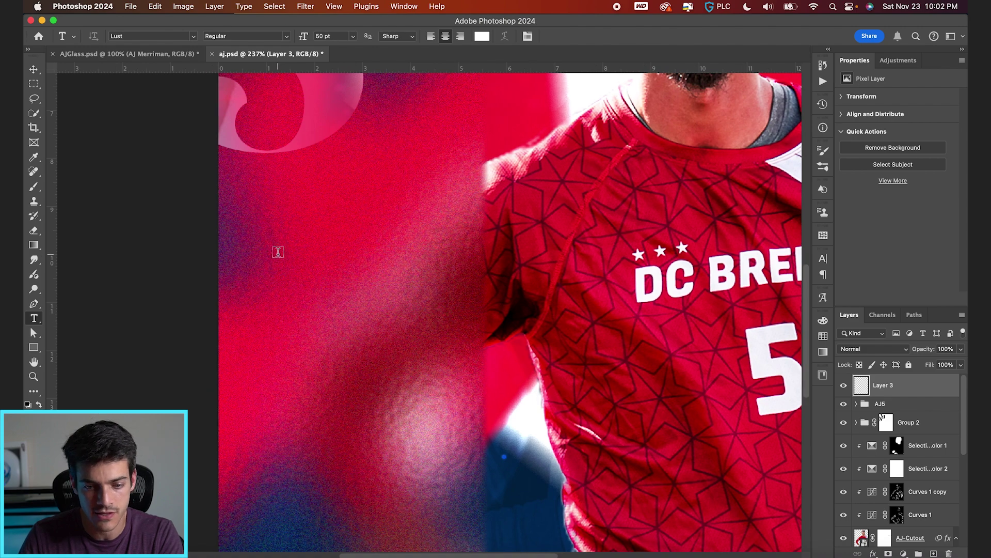
{"action": "left_click", "coordinate": [278, 252]}
{"action": "type", "text": "AJ Merrim"}
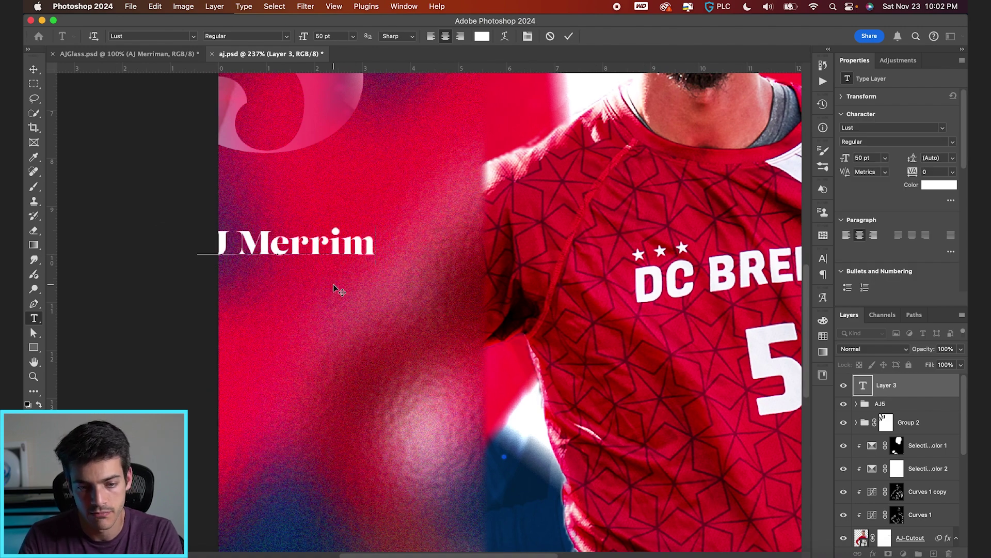
{"action": "type", "text": "an"}
{"action": "left_click", "coordinate": [569, 36]}
{"action": "key", "text": "v"}
{"action": "left_click_drag", "start_coordinate": [341, 242], "coordinate": [412, 219]}
- Set the name's font to Austin Pen and shrink it to about 72%
{"action": "key", "text": "t"}
{"action": "left_click", "coordinate": [150, 36]}
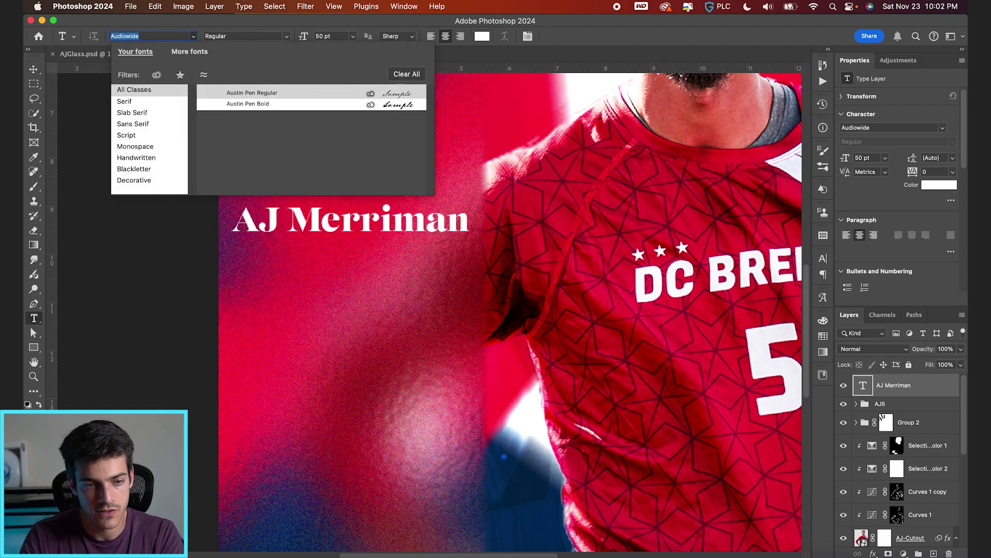
{"action": "type", "text": "tust"}
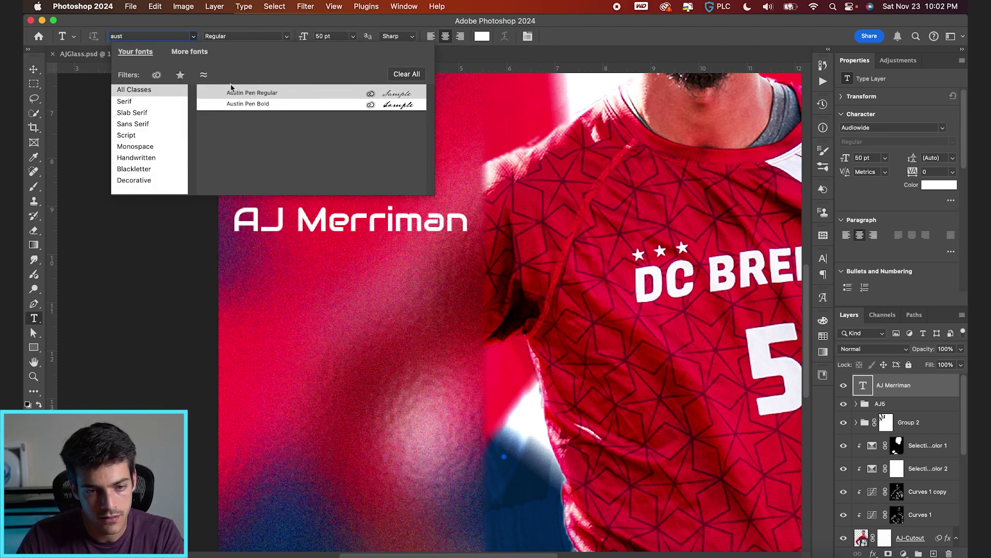
{"action": "left_click", "coordinate": [231, 92]}
{"action": "key", "text": "v"}
{"action": "key", "text": "super+t"}
{"action": "left_click_drag", "start_coordinate": [469, 201], "coordinate": [440, 205]}
{"action": "key", "text": "Return"}
- Nudge the signature slightly right and up, checking its placement against the grid and guides
{"action": "key", "text": "ctrl+apostrophe"}
{"action": "key", "text": "ctrl+semicolon"}
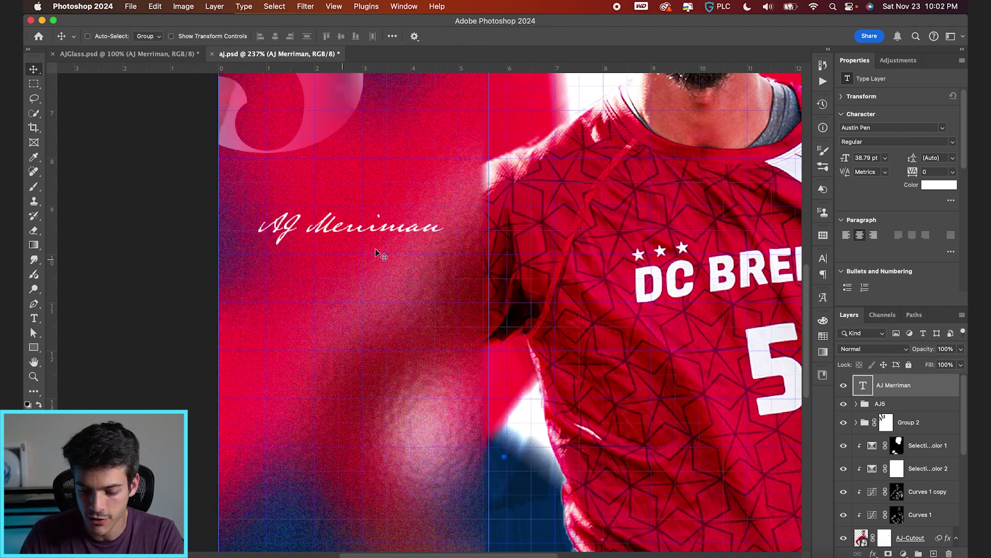
{"action": "key", "text": "ctrl+semicolon"}
{"action": "left_click_drag", "start_coordinate": [365, 228], "coordinate": [370, 224]}
{"action": "scroll", "coordinate": [382, 227], "scroll_direction": "down", "scroll_amount": 3}
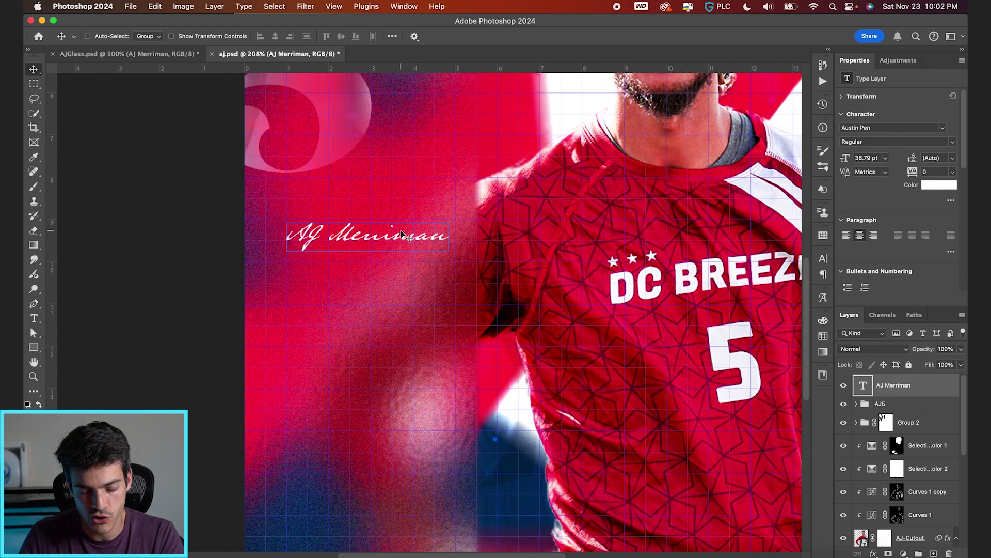
{"action": "scroll", "coordinate": [401, 230], "scroll_direction": "down", "scroll_amount": 3}
{"action": "key", "text": "super"}
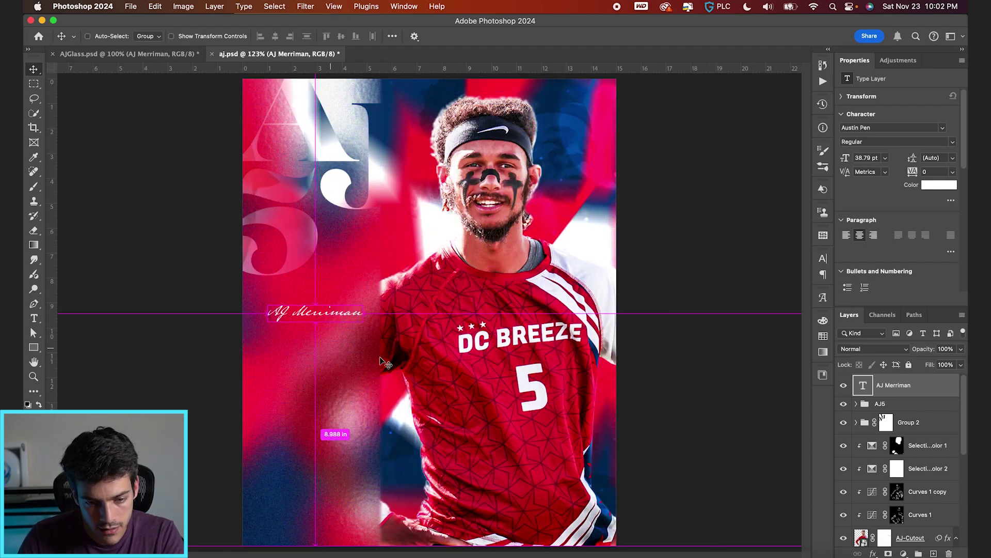
{"action": "key", "text": "ctrl+apostrophe"}
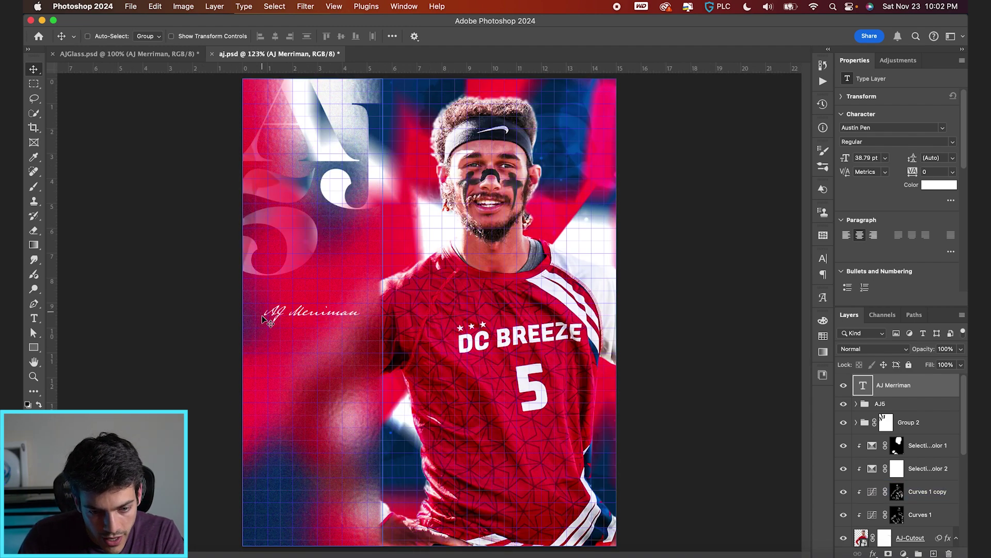
- Add a new guide layout with 0.75 in margins around the poster
{"action": "left_click", "coordinate": [333, 7]}
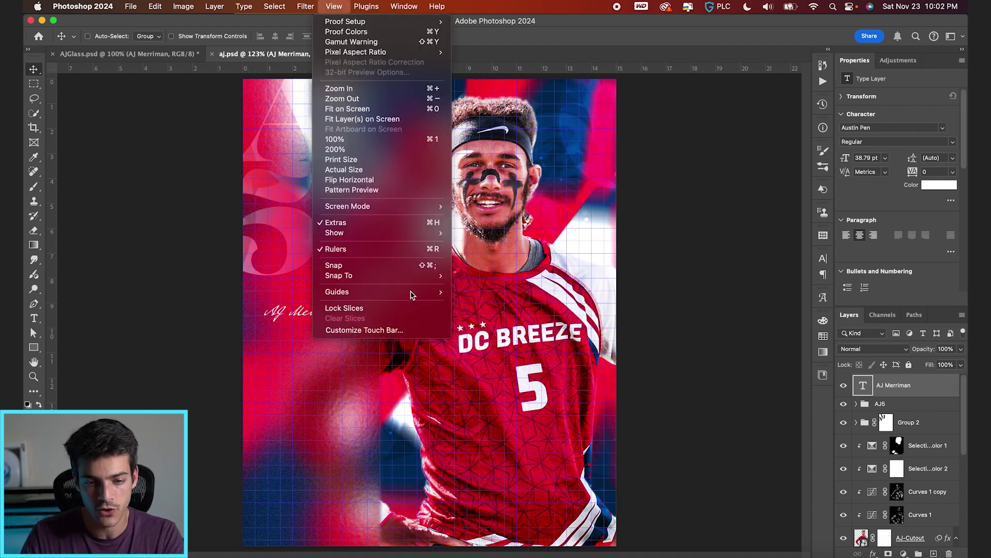
{"action": "mouse_move", "coordinate": [406, 291]}
{"action": "left_click", "coordinate": [490, 362]}
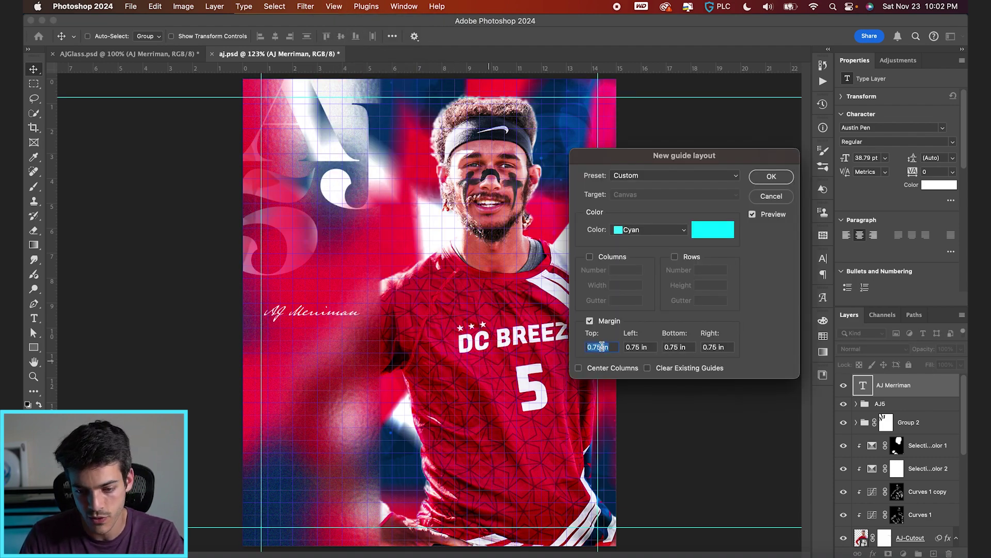
{"action": "left_click", "coordinate": [770, 176]}
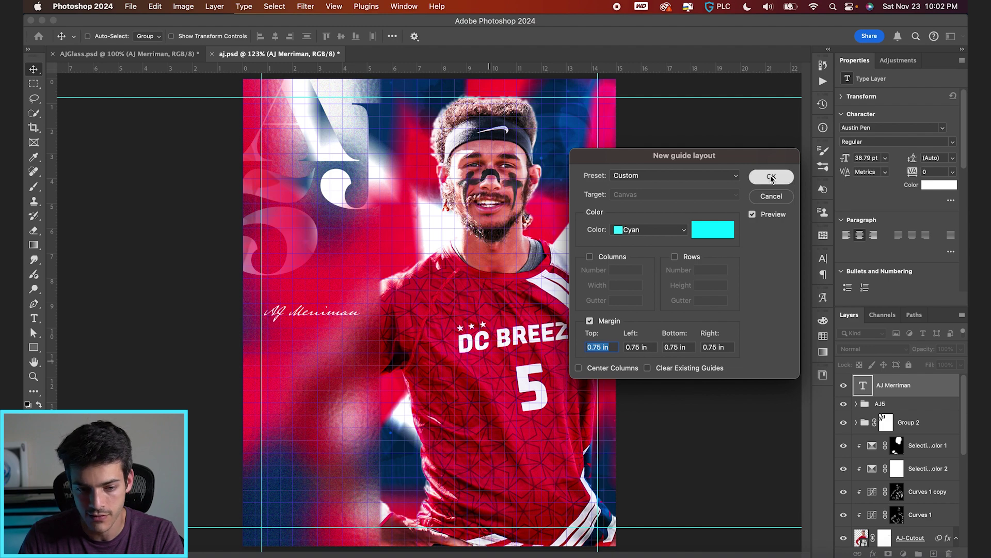
{"action": "scroll", "coordinate": [340, 311], "scroll_direction": "up", "scroll_amount": 3}
{"action": "key", "text": "super+t"}
{"action": "left_click_drag", "start_coordinate": [372, 296], "coordinate": [373, 297]}
{"action": "key", "text": "Return"}
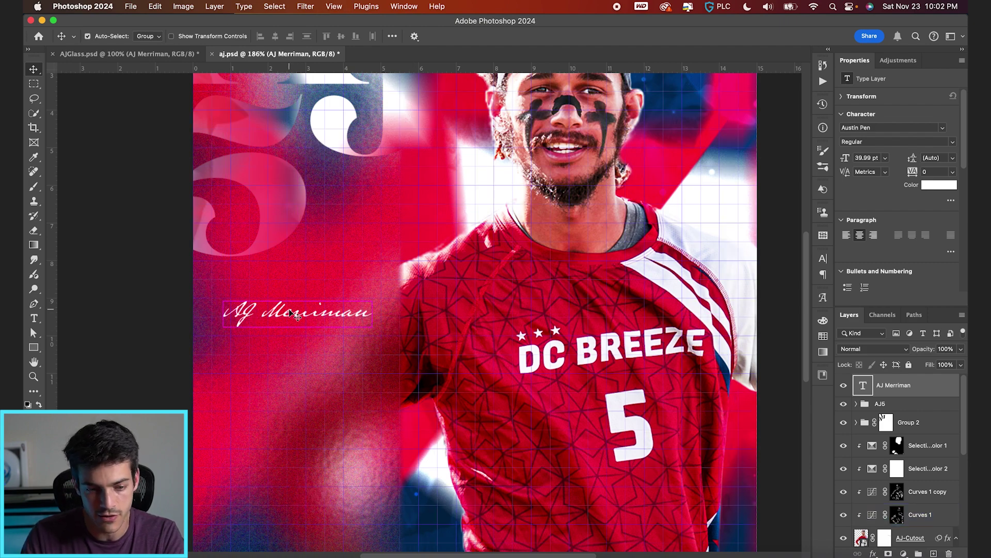
- Fit the whole poster in view and add a new empty layer above the signature
{"action": "key", "text": "super+0"}
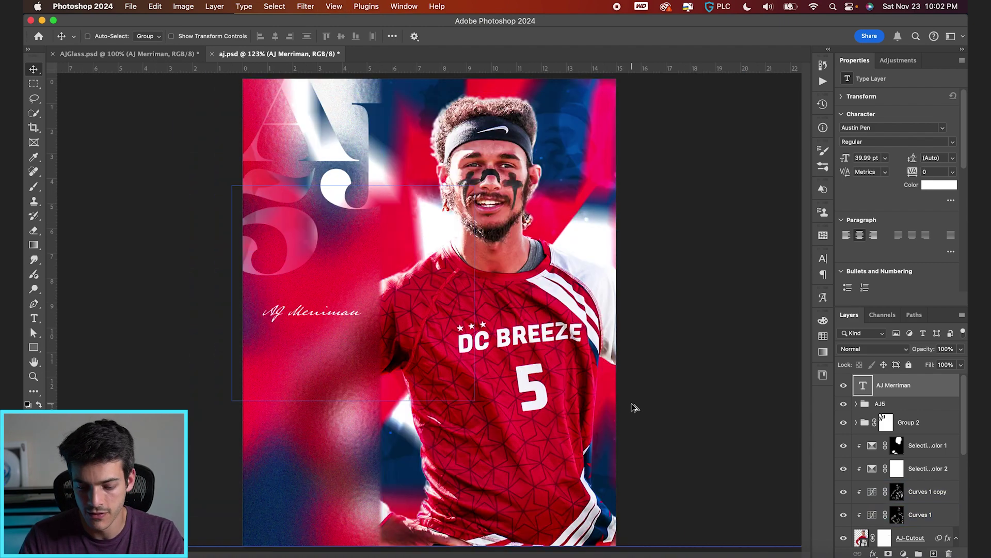
{"action": "key", "text": "super+alt+shift+n"}
{"action": "scroll", "coordinate": [357, 340], "scroll_direction": "up", "scroll_amount": 5}
{"action": "scroll", "coordinate": [382, 325], "scroll_direction": "up", "scroll_amount": 2}
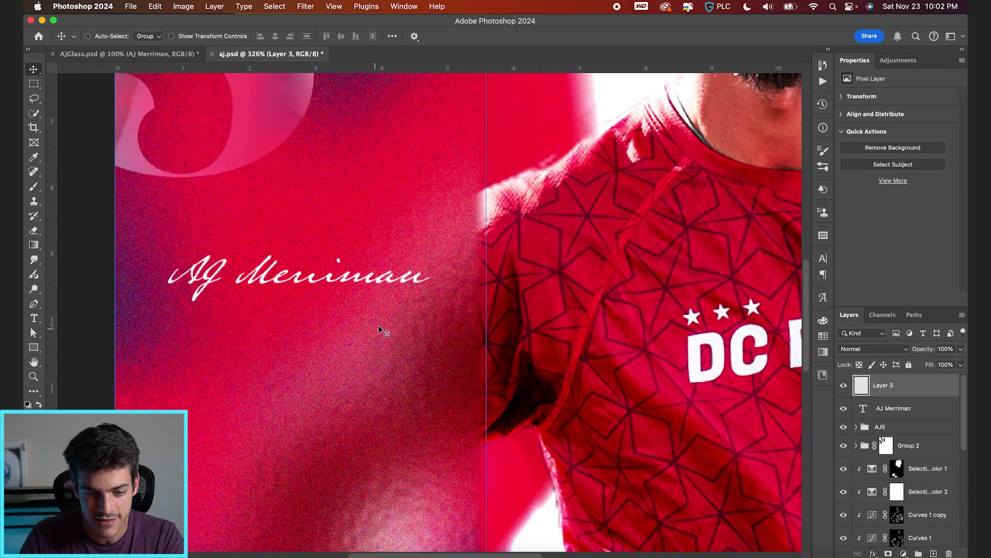
- Brush a straight white underline beneath the AJ Merriman signature
{"action": "key", "text": "b"}
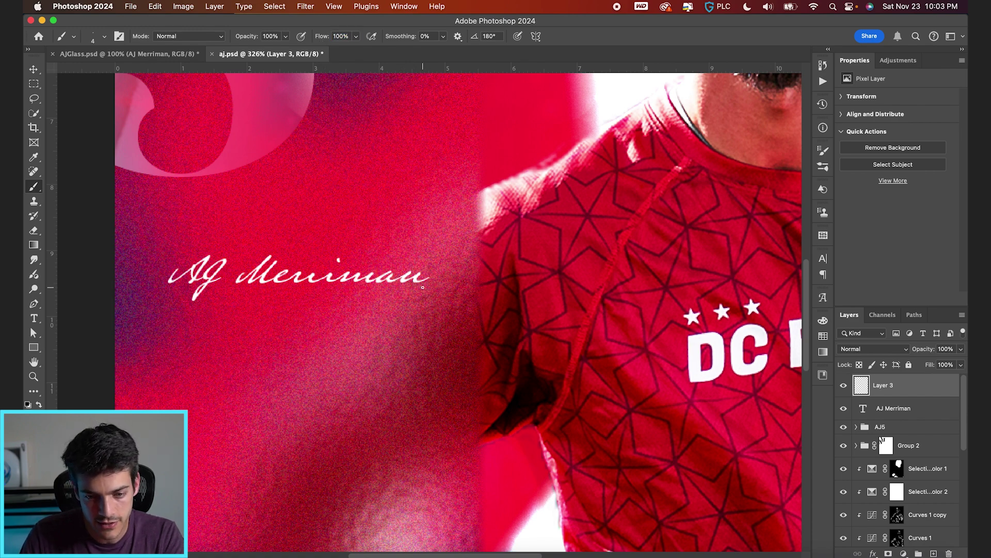
{"action": "left_click", "coordinate": [167, 291], "text": "shift"}
{"action": "key", "text": "super+z"}
{"action": "key", "text": "super+shift+z"}
- Fit the poster in view and add another empty layer on top
{"action": "key", "text": "v"}
{"action": "key", "text": "super+0"}
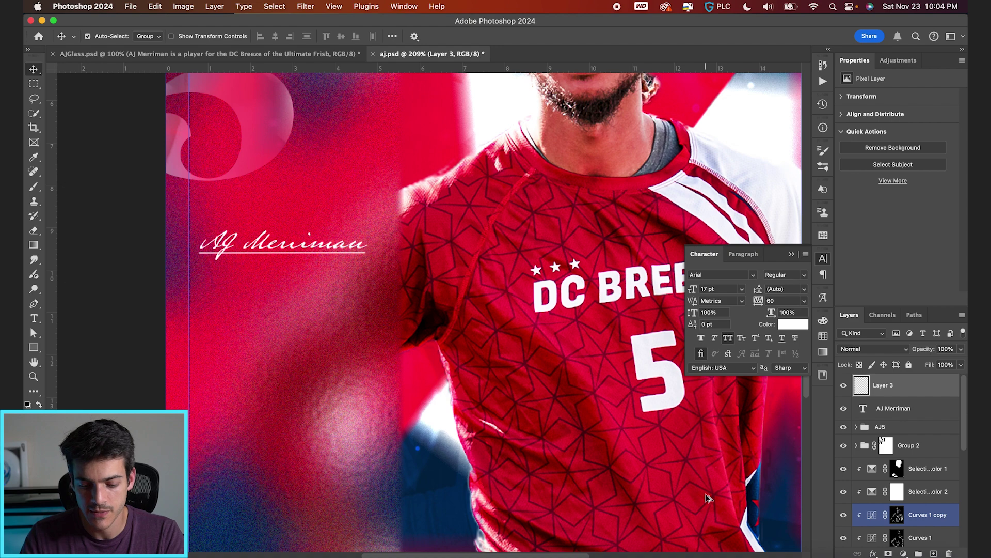
{"action": "key", "text": "super+alt+shift+n"}
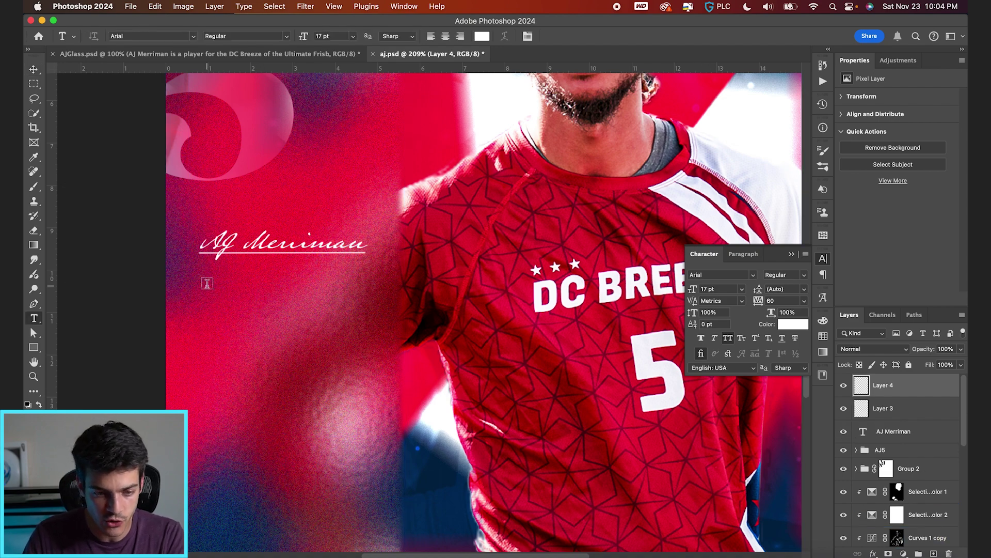
- Draw a paragraph text box below the signature set in Montserrat SemiBold
{"action": "left_click_drag", "start_coordinate": [200, 271], "coordinate": [365, 464]}
{"action": "left_click", "coordinate": [138, 37]}
{"action": "type", "text": "mont"}
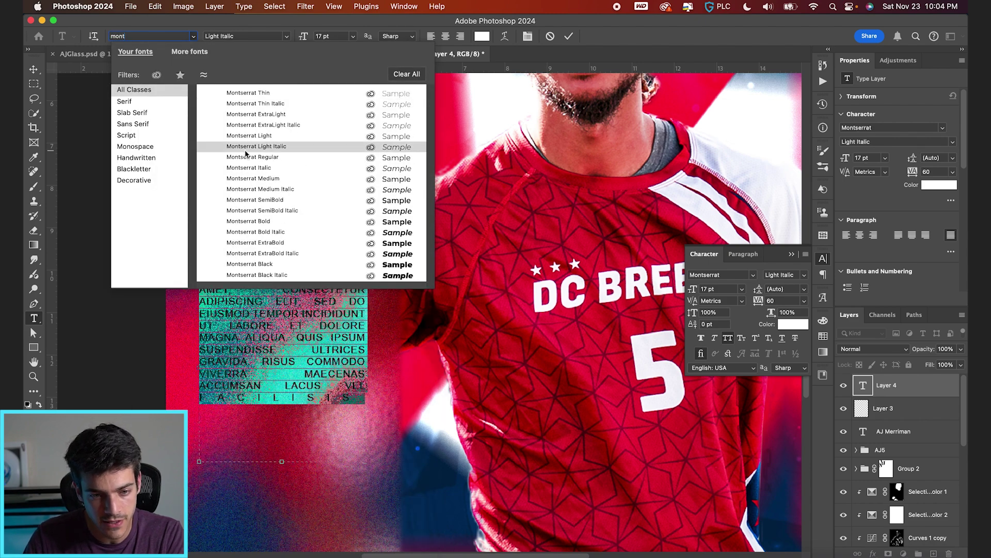
{"action": "left_click", "coordinate": [261, 202]}
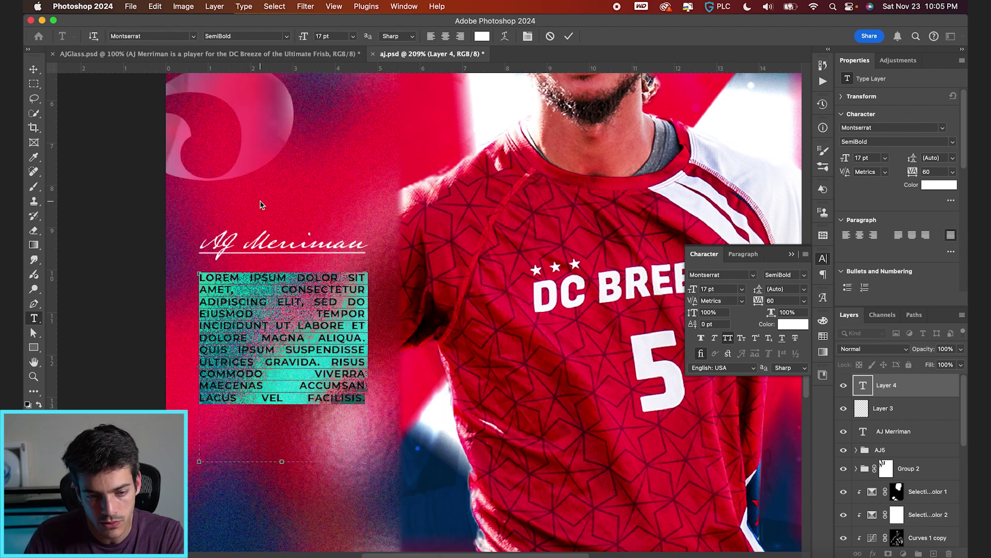
- Paste the player bio from the notes into the paragraph box
{"action": "left_click", "coordinate": [891, 557]}
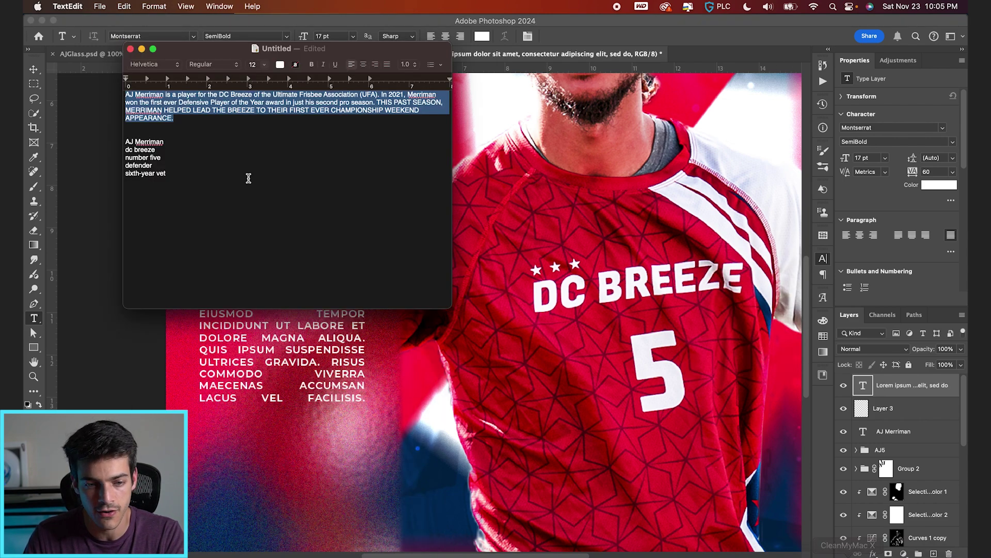
{"action": "key", "text": "super+c"}
{"action": "left_click", "coordinate": [282, 375]}
{"action": "key", "text": "super+a"}
{"action": "key", "text": "super+v"}
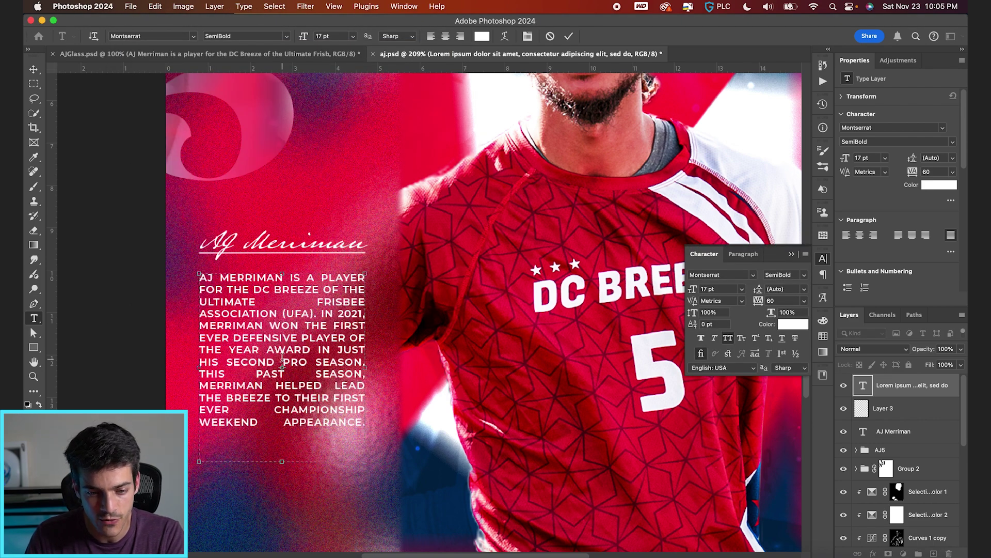
- Set the bio's tracking to 60, check its justification, and raise leading to 25 pt
{"action": "key", "text": "super+a"}
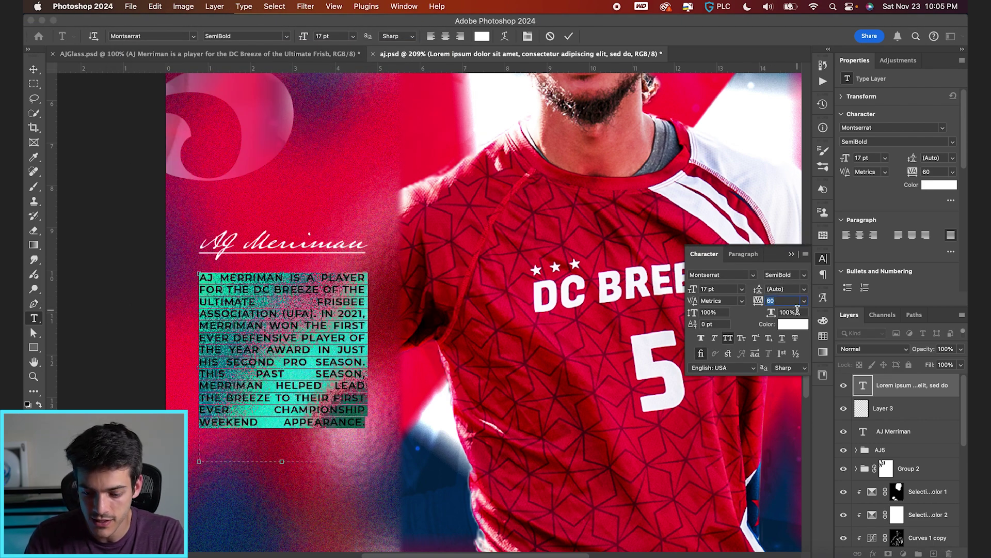
{"action": "type", "text": "20"}
{"action": "key", "text": "shift+Up"}
{"action": "key", "text": "shift+Up"}
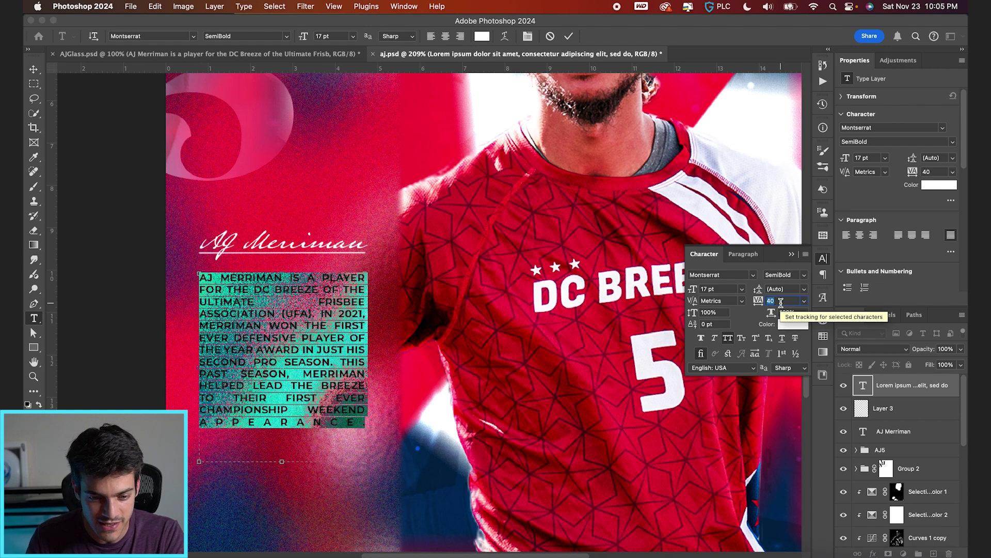
{"action": "key", "text": "shift+Up"}
{"action": "key", "text": "shift+Up"}
{"action": "key", "text": "shift+Up"}
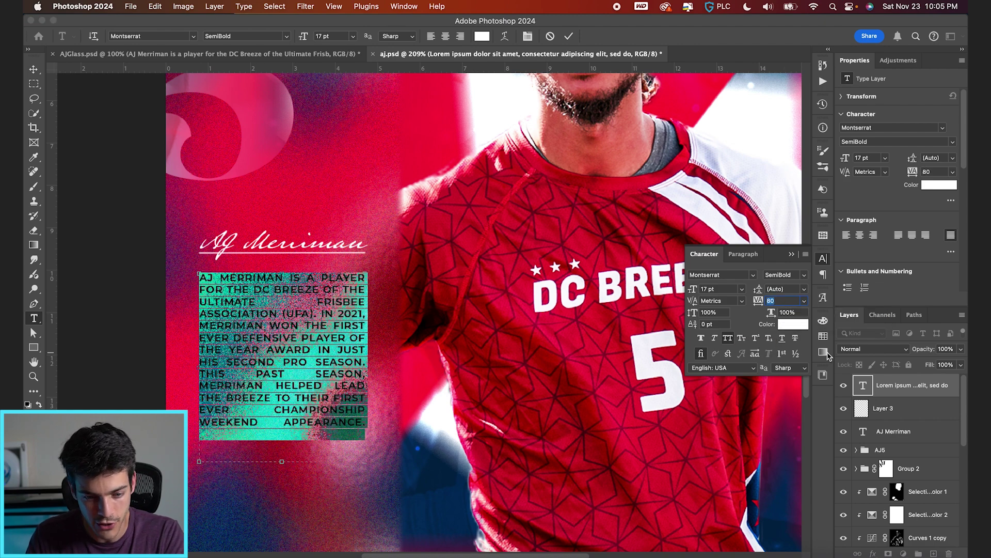
{"action": "key", "text": "shift+Down"}
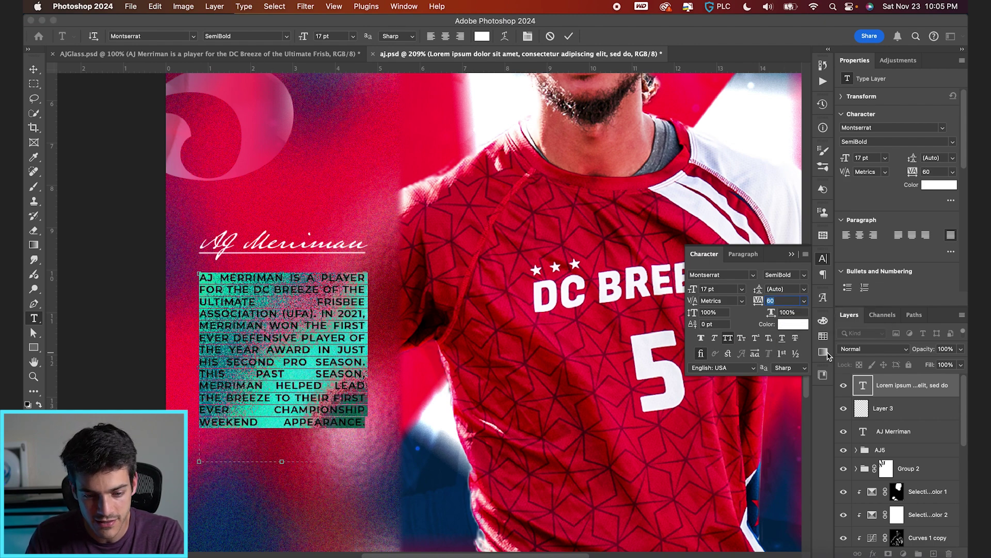
{"action": "left_click", "coordinate": [744, 255]}
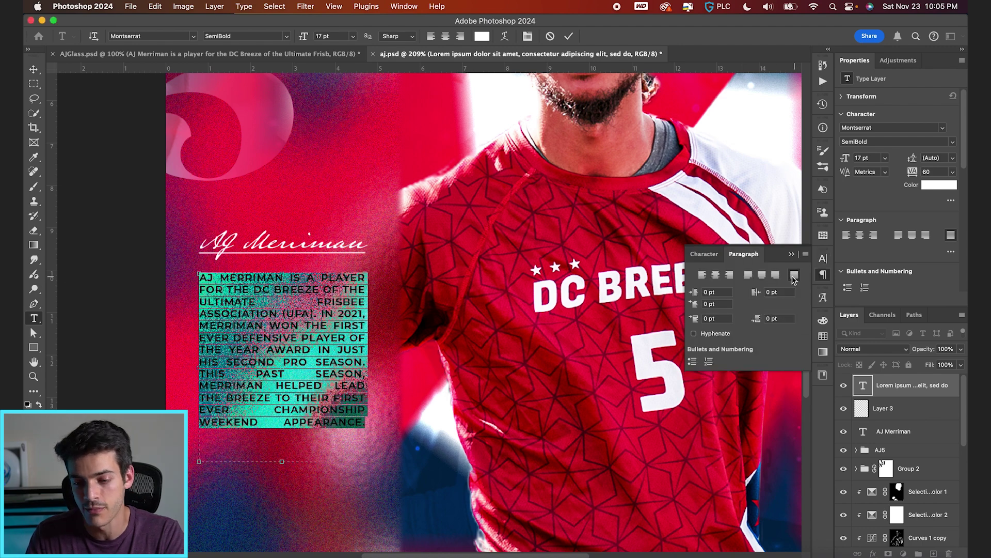
{"action": "left_click", "coordinate": [704, 255]}
{"action": "left_click_drag", "start_coordinate": [761, 290], "coordinate": [763, 290]}
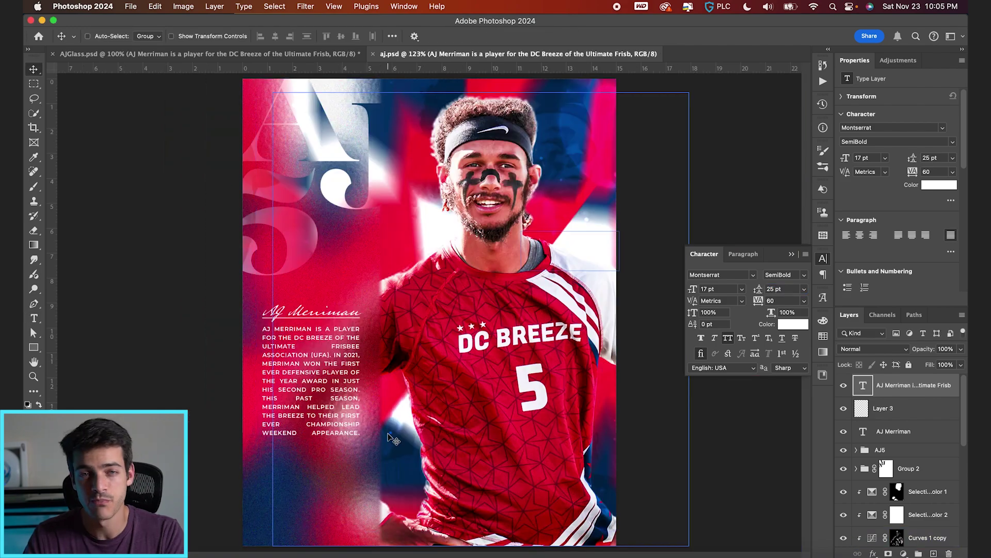
- On a new layer, start a text block below the bio paragraph
{"action": "scroll", "coordinate": [389, 433], "scroll_direction": "up", "scroll_amount": 5}
{"action": "scroll", "coordinate": [382, 413], "scroll_direction": "down", "scroll_amount": 10}
{"action": "scroll", "coordinate": [382, 413], "scroll_direction": "left", "scroll_amount": 5}
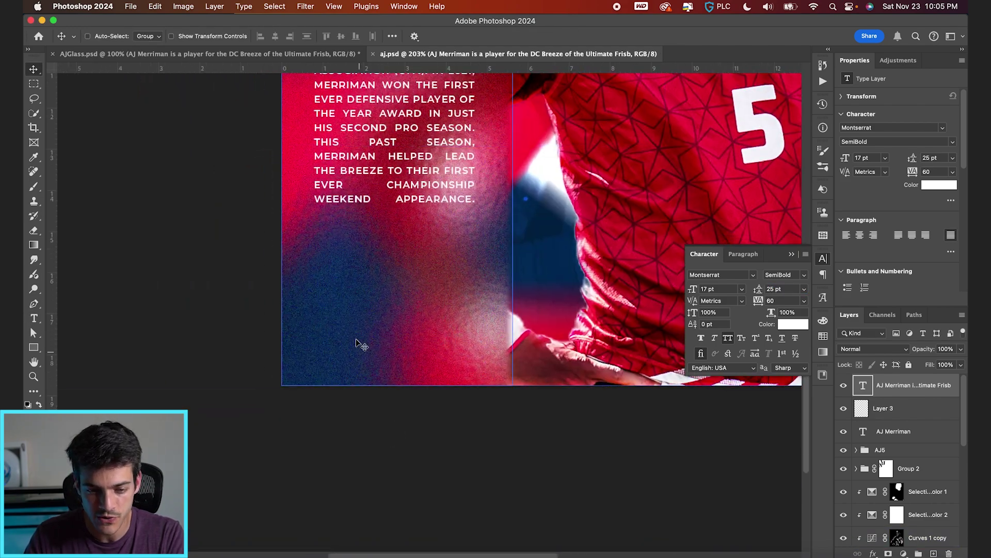
{"action": "scroll", "coordinate": [361, 345], "scroll_direction": "up", "scroll_amount": 3}
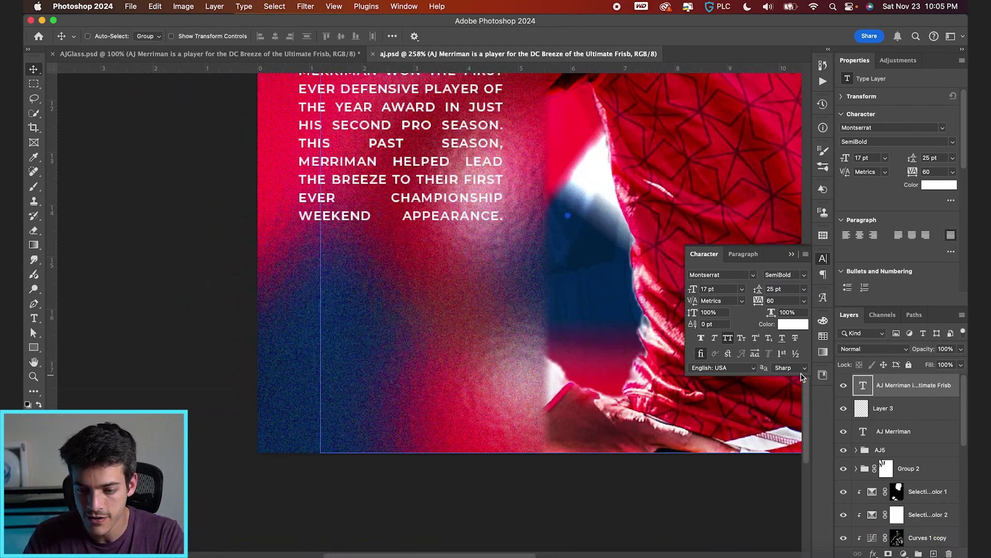
{"action": "key", "text": "super+alt+shift+n"}
{"action": "key", "text": "t"}
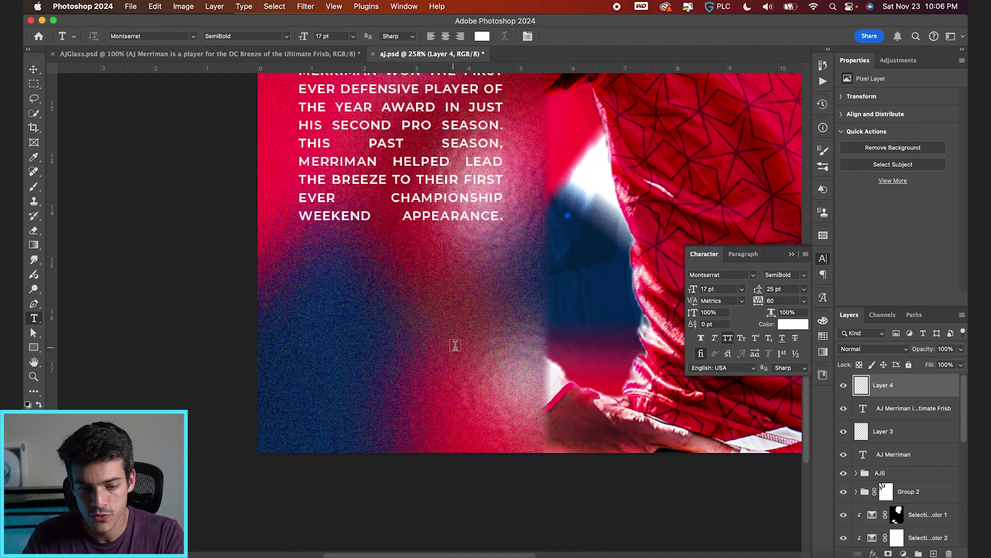
{"action": "left_click", "coordinate": [302, 299]}
- Copy the five stat lines from the notes and paste them into the text block
{"action": "key", "text": "super+Tab"}
{"action": "left_click_drag", "start_coordinate": [168, 174], "coordinate": [117, 144]}
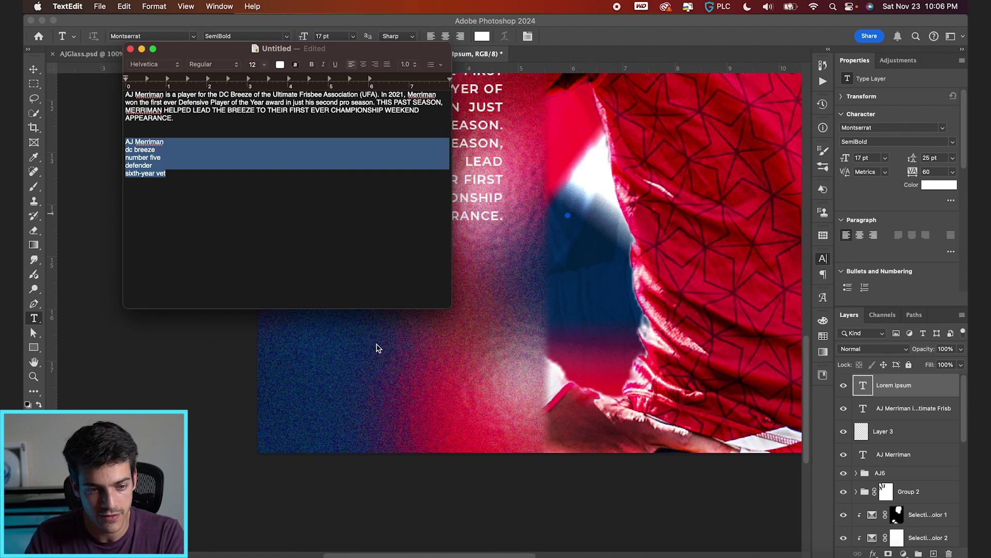
{"action": "key", "text": "super+c"}
{"action": "key", "text": "super+Tab"}
{"action": "key", "text": "super+a"}
{"action": "key", "text": "super+v"}
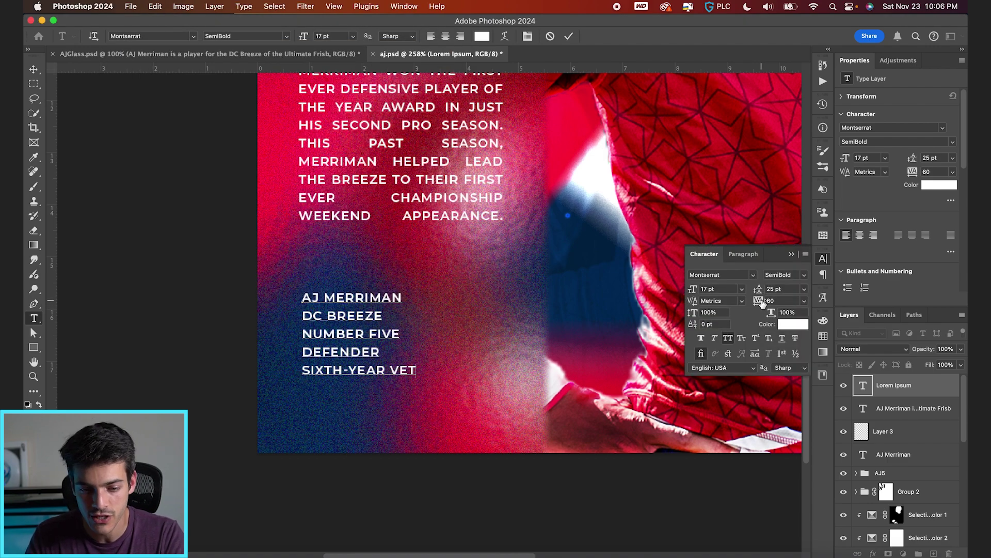
- Widen the stat lines' tracking to 540, commit, and nudge the block down toward the guide
{"action": "key", "text": "super+a"}
{"action": "mouse_move", "coordinate": [763, 303]}
{"action": "left_mouse_down"}
{"action": "mouse_move", "coordinate": [773, 304]}
{"action": "mouse_move", "coordinate": [763, 290]}
{"action": "left_mouse_up"}
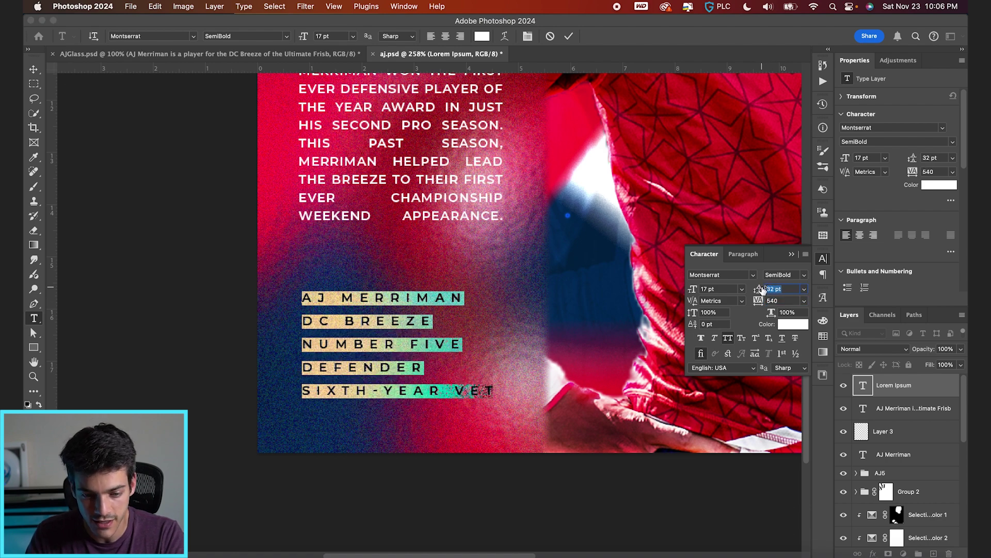
{"action": "left_click", "coordinate": [568, 36]}
{"action": "key", "text": "super+h"}
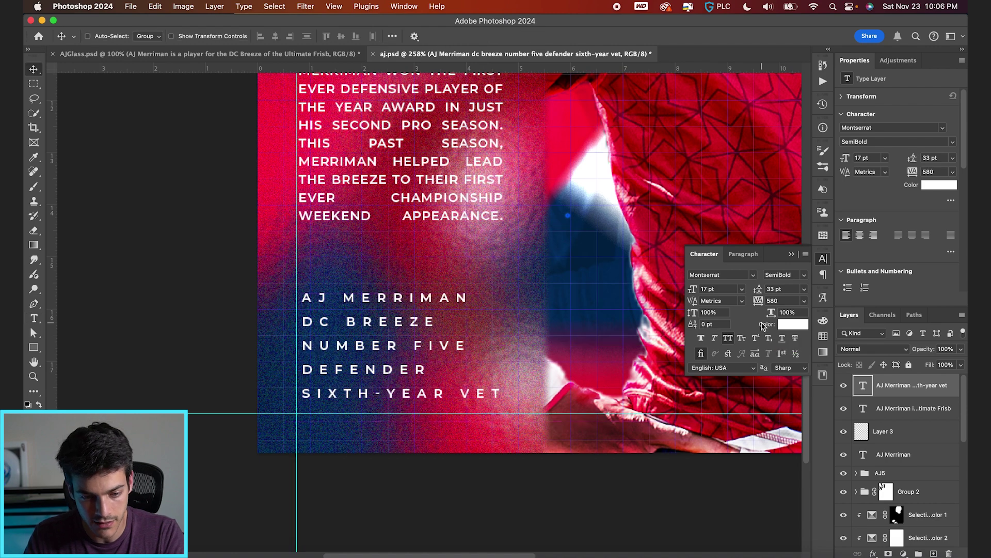
{"action": "key", "text": "shift+Left"}
{"action": "key", "text": "Right"}
{"action": "key", "text": "Right"}
{"action": "key", "text": "Right"}
{"action": "key", "text": "Right"}
{"action": "key", "text": "shift+Down"}
{"action": "key", "text": "shift+Down"}
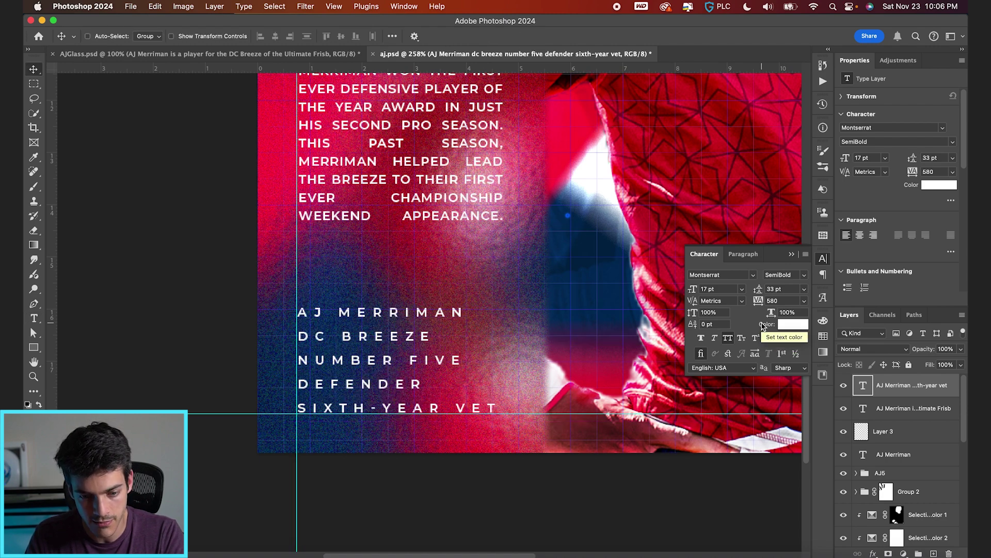
{"action": "key", "text": "Down"}
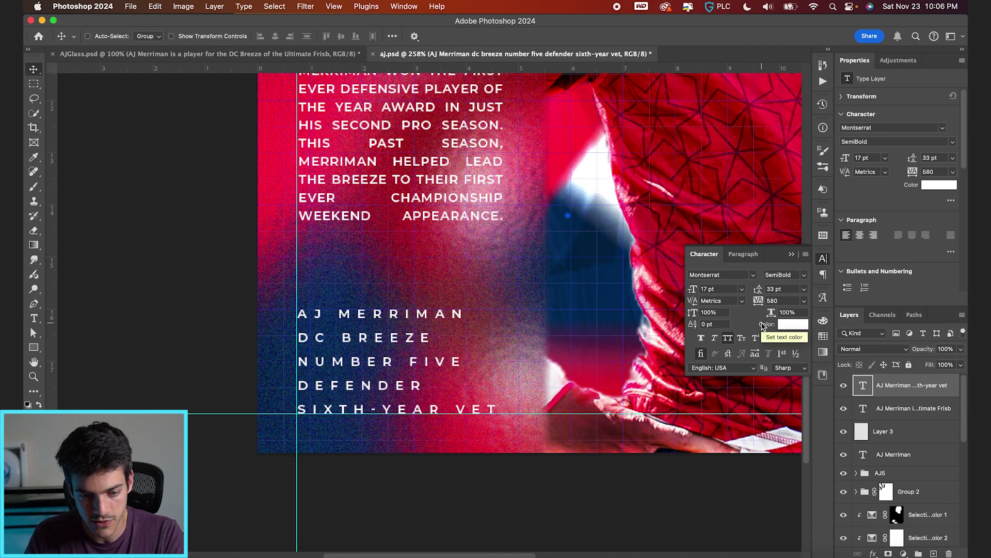
- Raise the stat block's tracking to 620 and add a new empty layer
{"action": "left_click", "coordinate": [782, 300]}
{"action": "key", "text": "Up"}
{"action": "key", "text": "Up"}
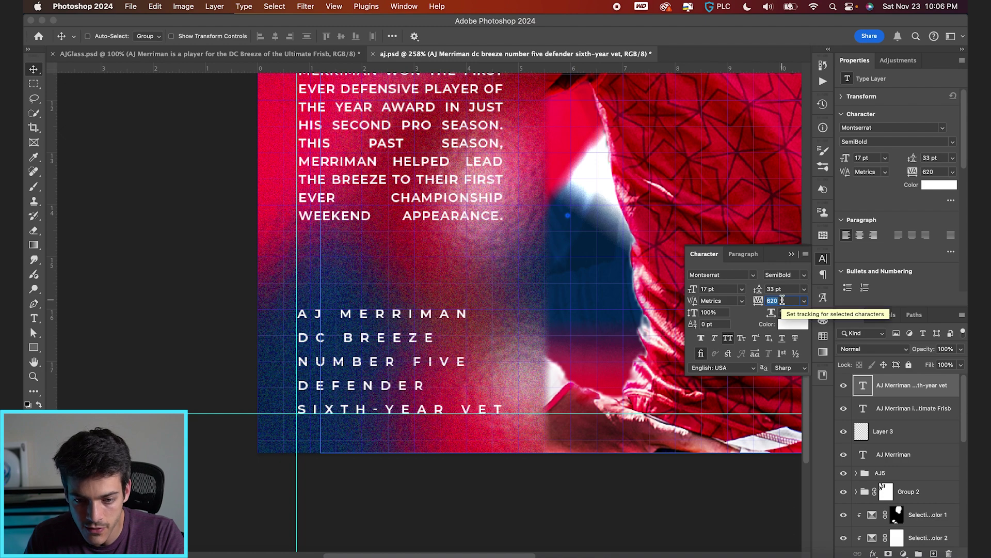
{"action": "key", "text": "Return"}
{"action": "key", "text": "super+shift+alt+n"}
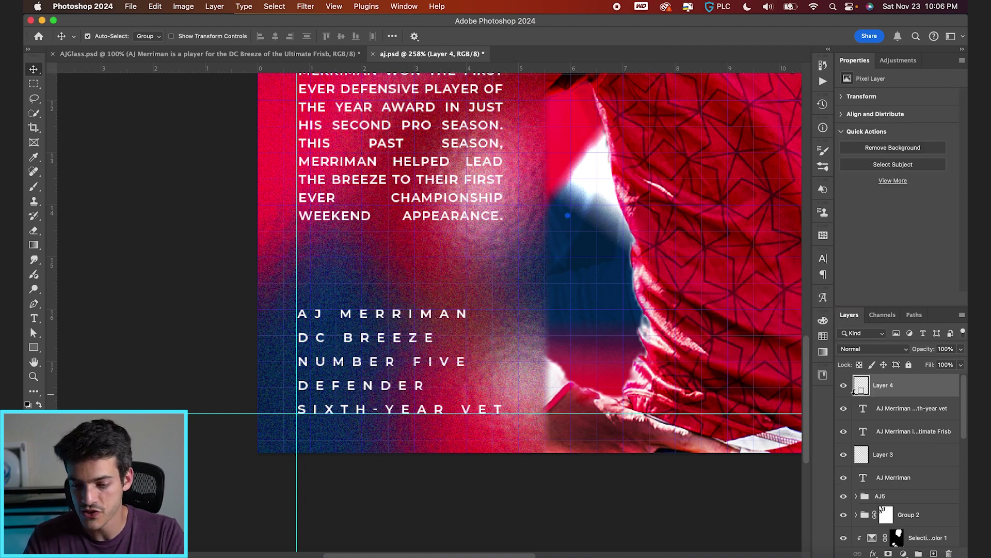
- Type 'H' in Zapf Dingbats above the stat block to create the star text
{"action": "key", "text": "t"}
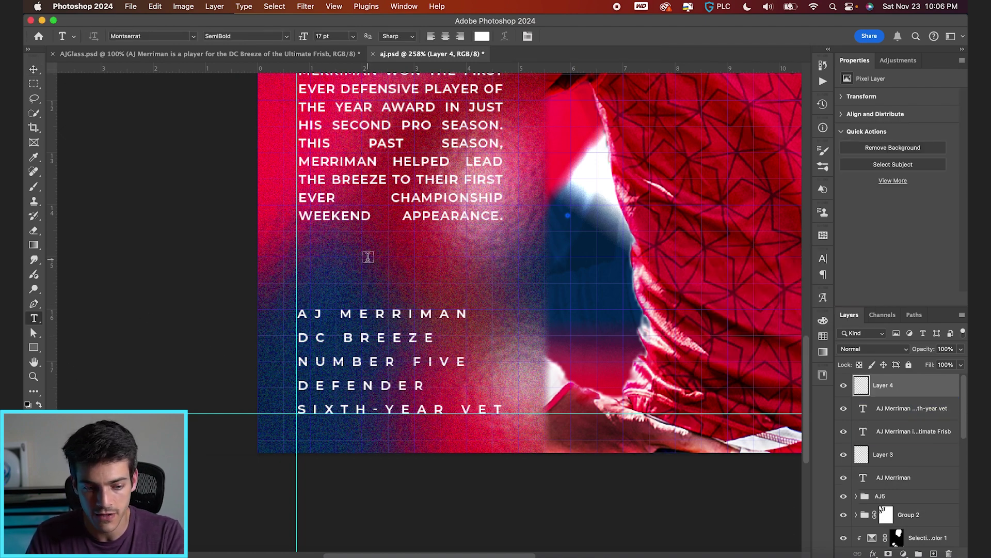
{"action": "left_click", "coordinate": [367, 259]}
{"action": "left_click", "coordinate": [147, 36]}
{"action": "type", "text": "zapf"}
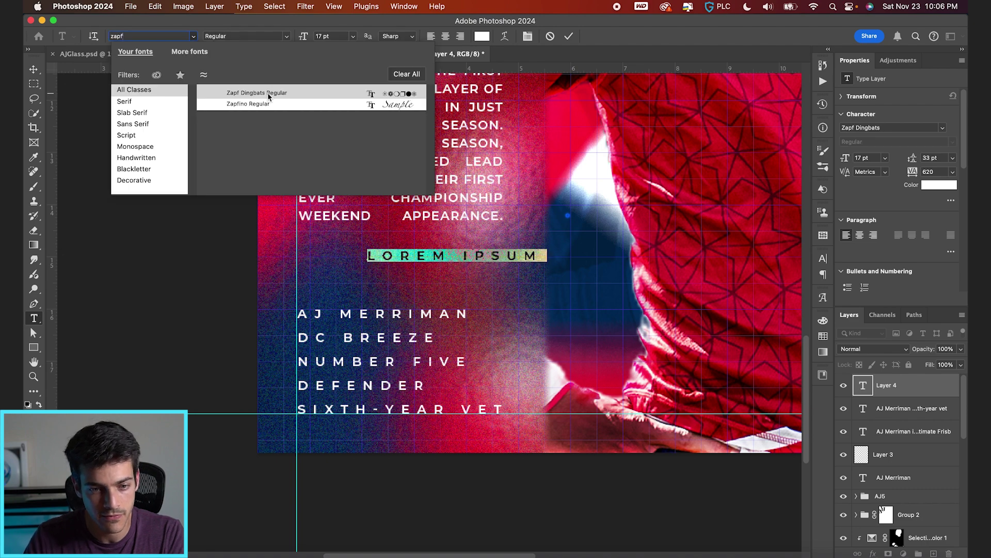
{"action": "left_click", "coordinate": [268, 93]}
{"action": "type", "text": "H"}
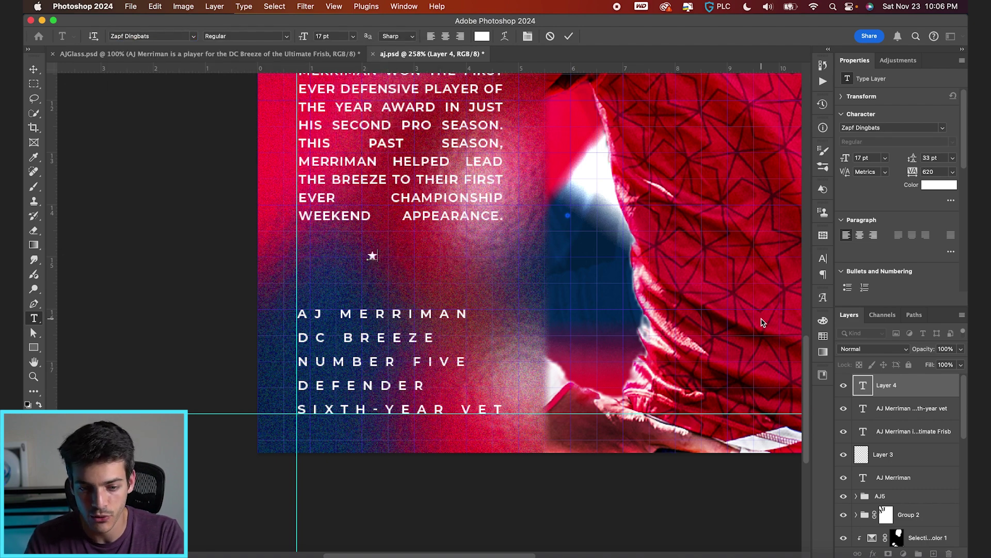
{"action": "key", "text": "super+Return"}
{"action": "key", "text": "v"}
{"action": "left_click_drag", "start_coordinate": [424, 252], "coordinate": [353, 287]}
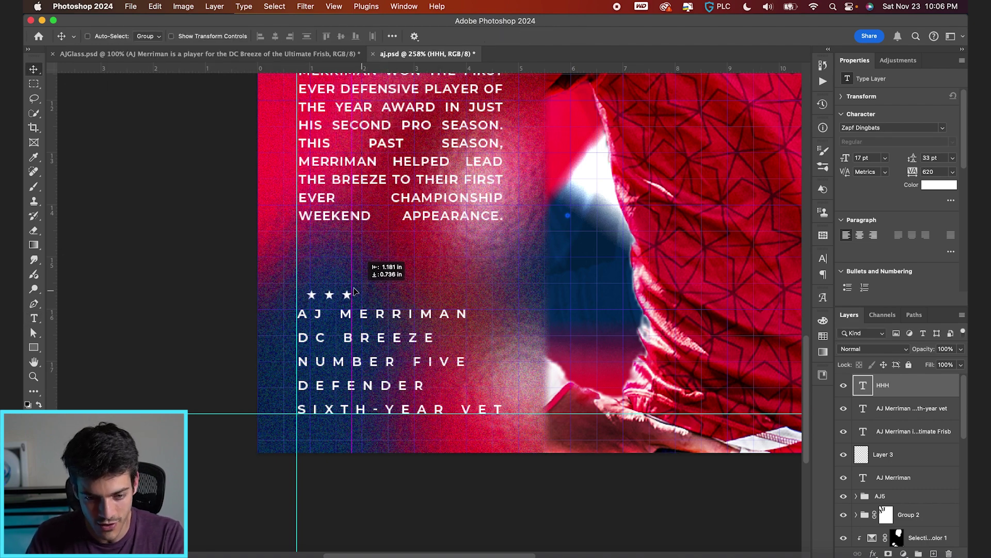
{"action": "key", "text": "super+;"}
{"action": "left_click_drag", "start_coordinate": [450, 360], "coordinate": [448, 356]}
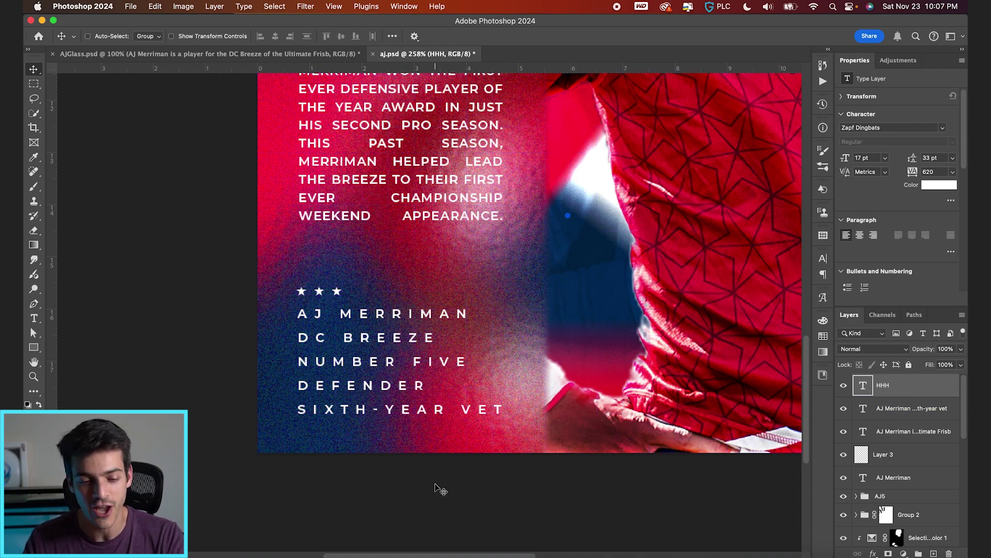
{"action": "key", "text": "Up"}
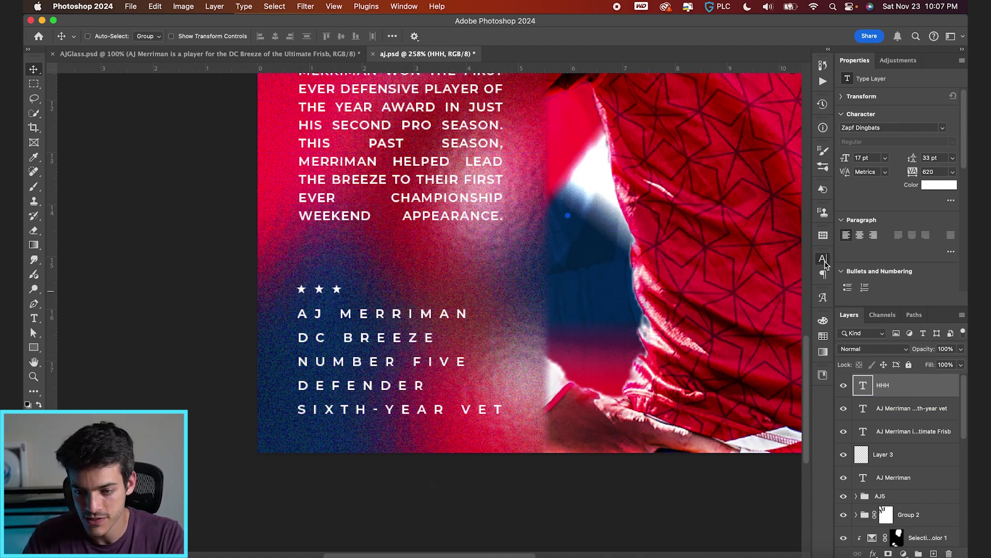
{"action": "left_click", "coordinate": [825, 261]}
{"action": "left_click_drag", "start_coordinate": [757, 300], "coordinate": [772, 301]}
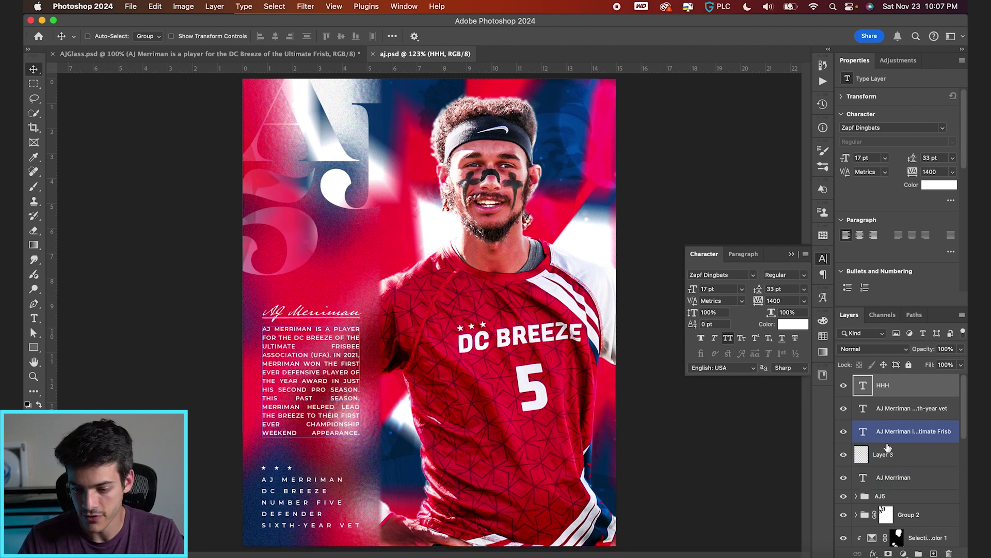
- Group the name and bio layers as 'Middle Paragraph' and centre the group vertically on the poster
{"action": "left_click", "coordinate": [892, 477]}
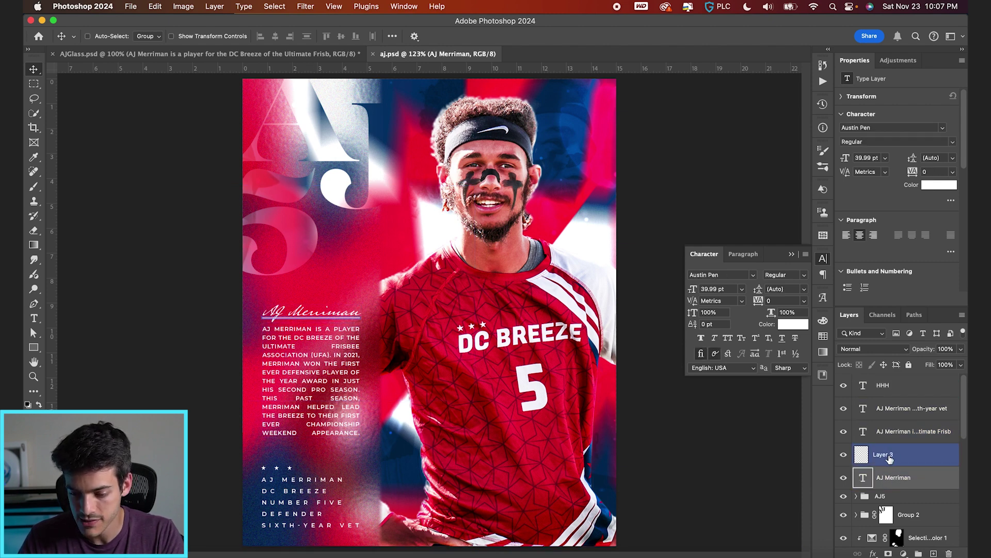
{"action": "left_click", "coordinate": [884, 431], "text": "shift"}
{"action": "key", "text": "super+g"}
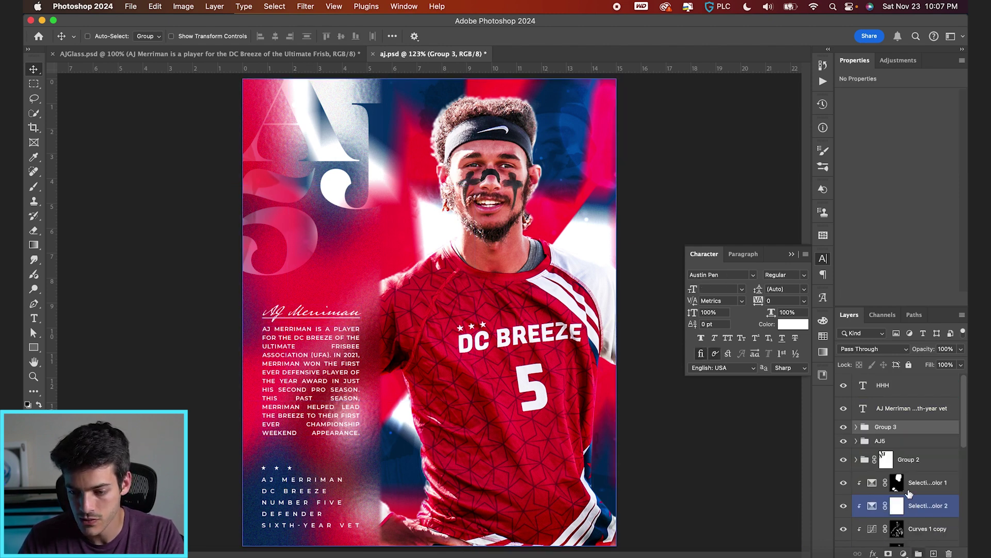
{"action": "double_click", "coordinate": [884, 427]}
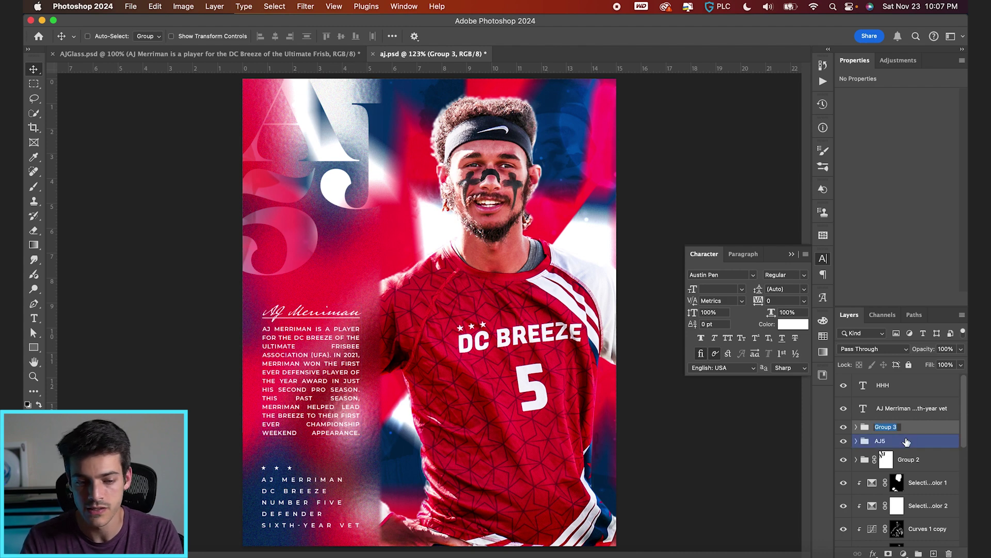
{"action": "type", "text": "Middle Paragrap"}
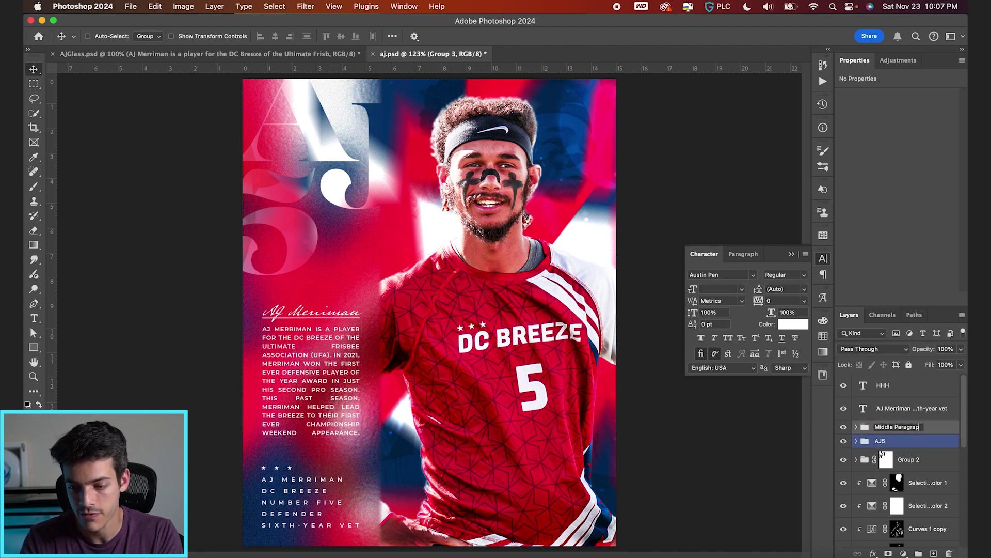
{"action": "type", "text": "h"}
{"action": "key", "text": "Return"}
{"action": "key", "text": "super+a"}
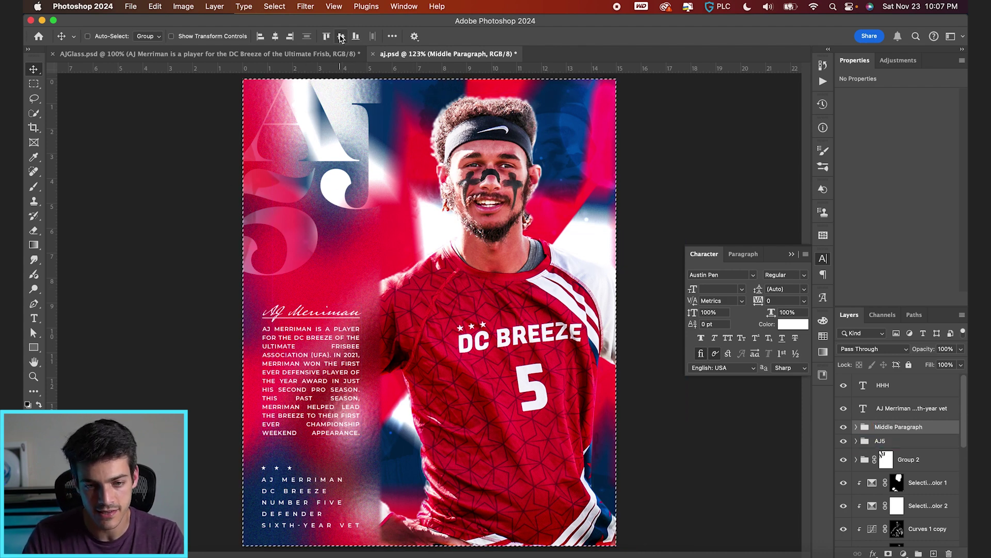
{"action": "left_click", "coordinate": [341, 38]}
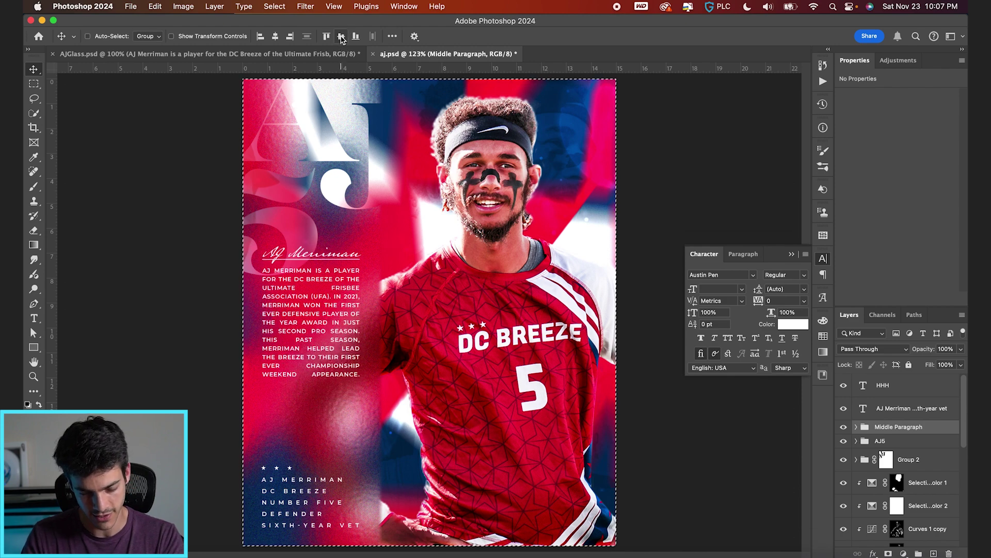
{"action": "key", "text": "ctrl+d"}
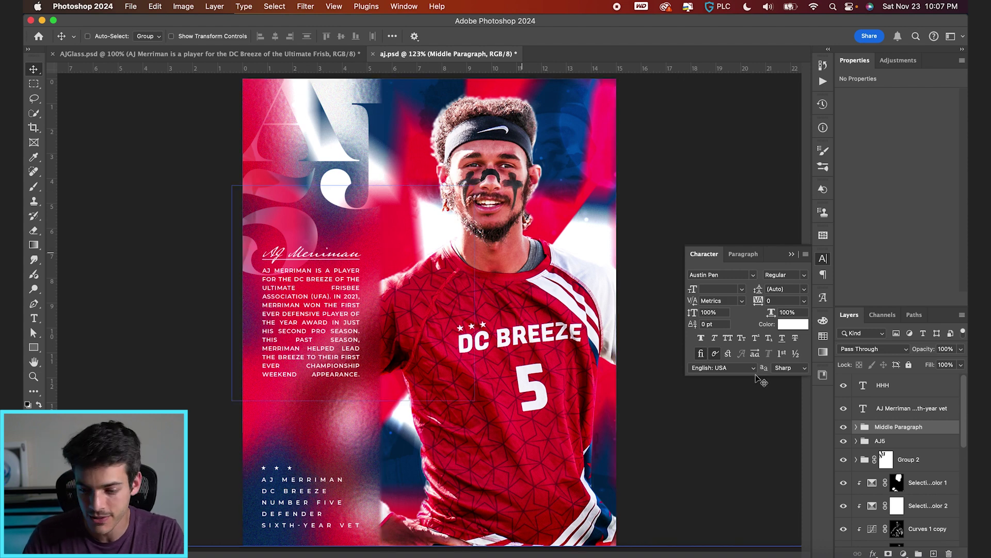
- Delete the layer mask from Group 2, which holds the AJ letters
{"action": "left_click", "coordinate": [315, 196]}
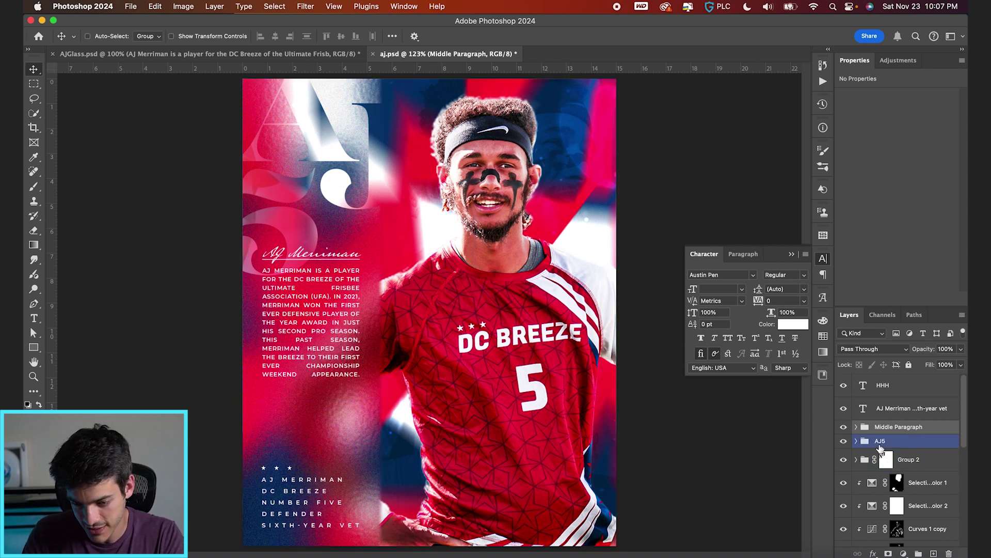
{"action": "right_click", "coordinate": [887, 459]}
{"action": "left_click", "coordinate": [857, 454]}
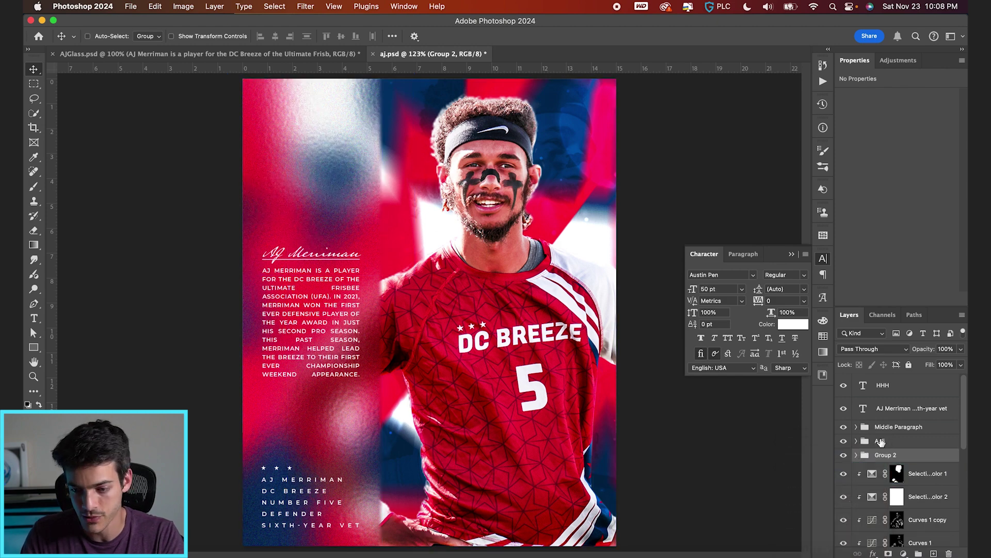
- Show the AJ5 letters and reposition and resize them at the poster's top-left
{"action": "left_click", "coordinate": [856, 440]}
{"action": "left_click", "coordinate": [845, 504]}
{"action": "left_click", "coordinate": [856, 441]}
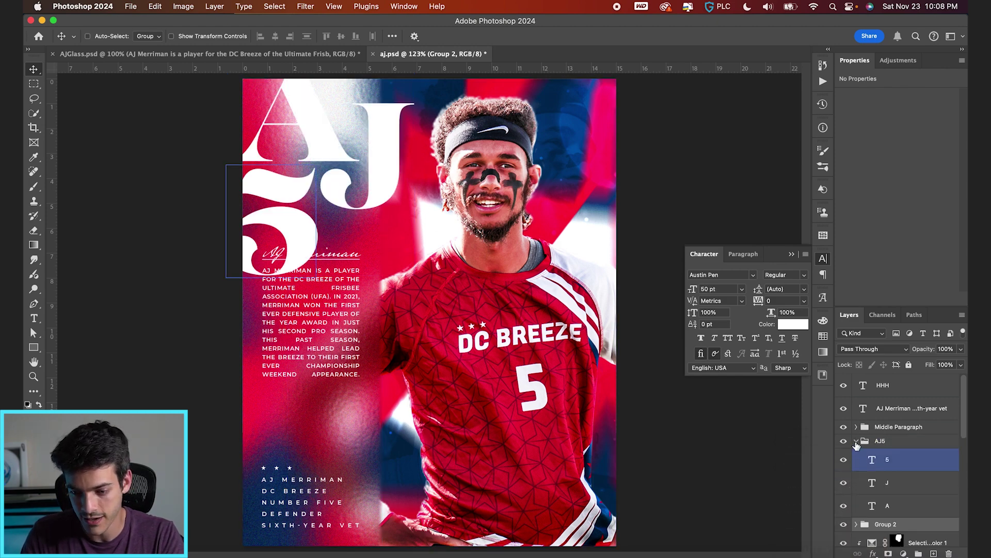
{"action": "left_click", "coordinate": [863, 444]}
{"action": "left_click_drag", "start_coordinate": [461, 270], "coordinate": [406, 232]}
{"action": "key", "text": "super+t"}
{"action": "key", "text": "Return"}
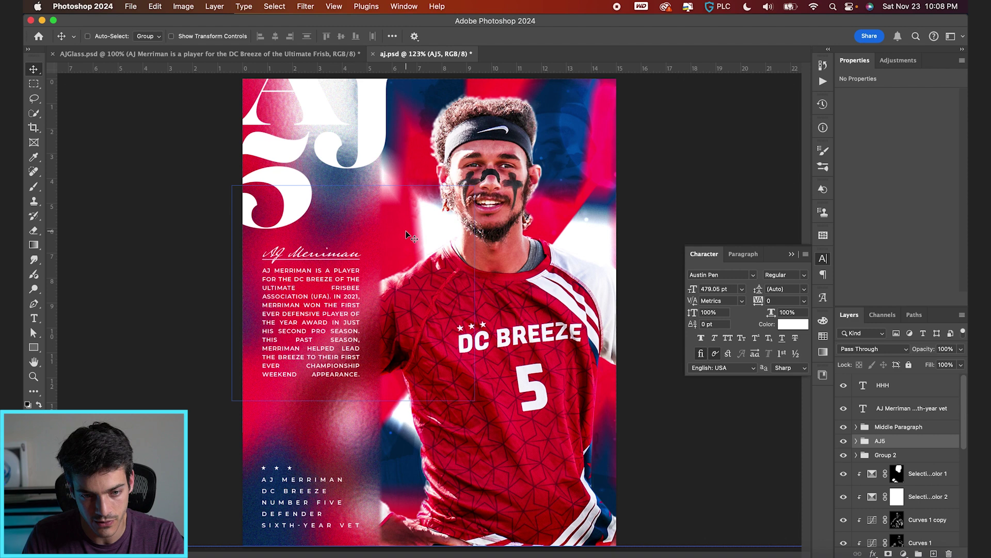
- Load the 5, J and A shapes as a selection, hide AJ5, and mask Group 2 with it
{"action": "left_click", "coordinate": [856, 440]}
{"action": "left_click", "coordinate": [872, 459], "text": "super"}
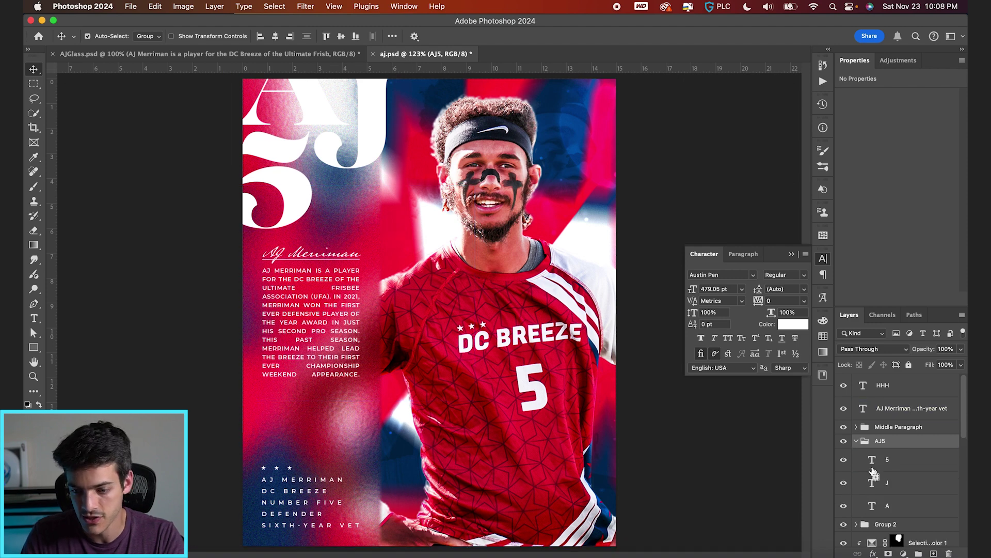
{"action": "left_click", "coordinate": [872, 483], "text": "shift+super"}
{"action": "left_click", "coordinate": [872, 505], "text": "shift+super"}
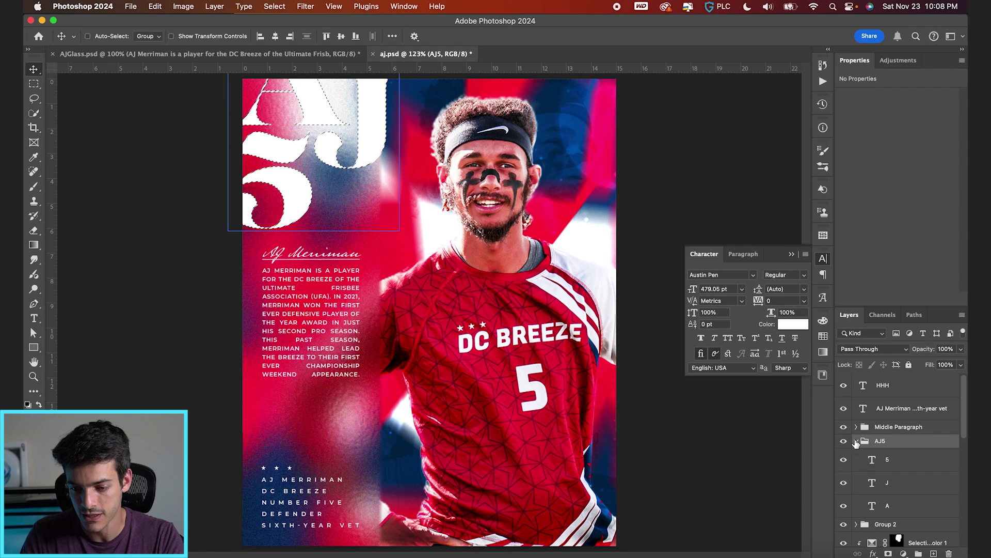
{"action": "left_click", "coordinate": [856, 441]}
{"action": "key", "text": "super+comma"}
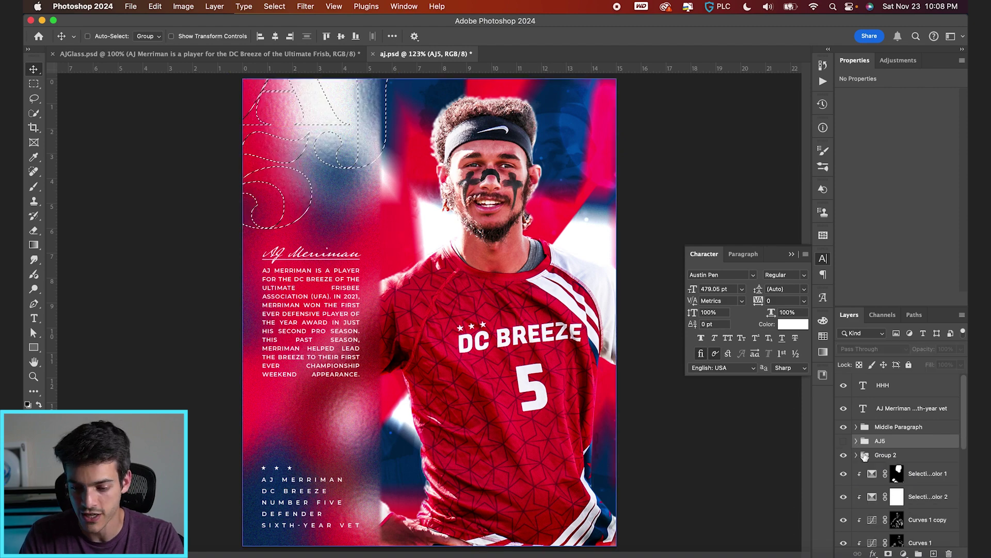
{"action": "left_click", "coordinate": [868, 455]}
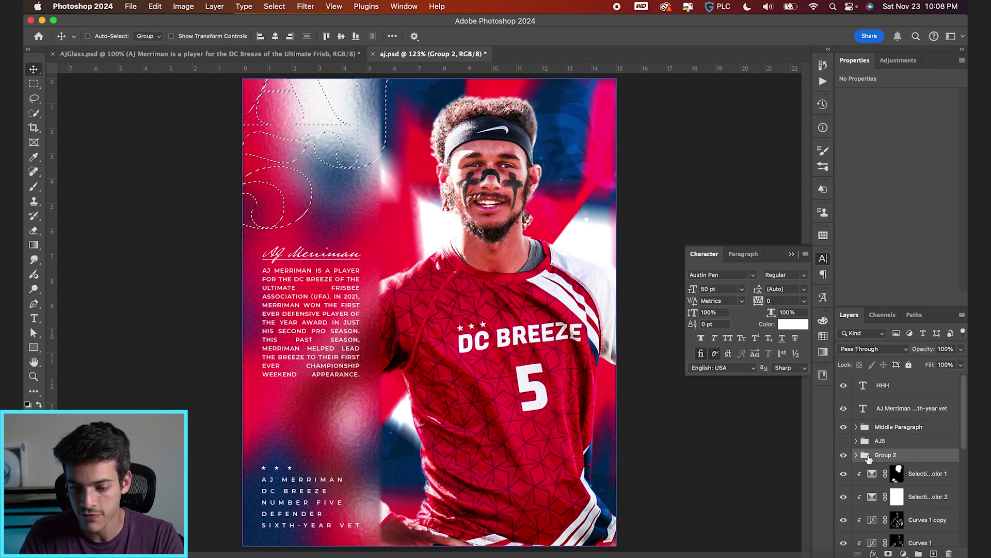
{"action": "left_click", "coordinate": [888, 553], "text": "alt"}
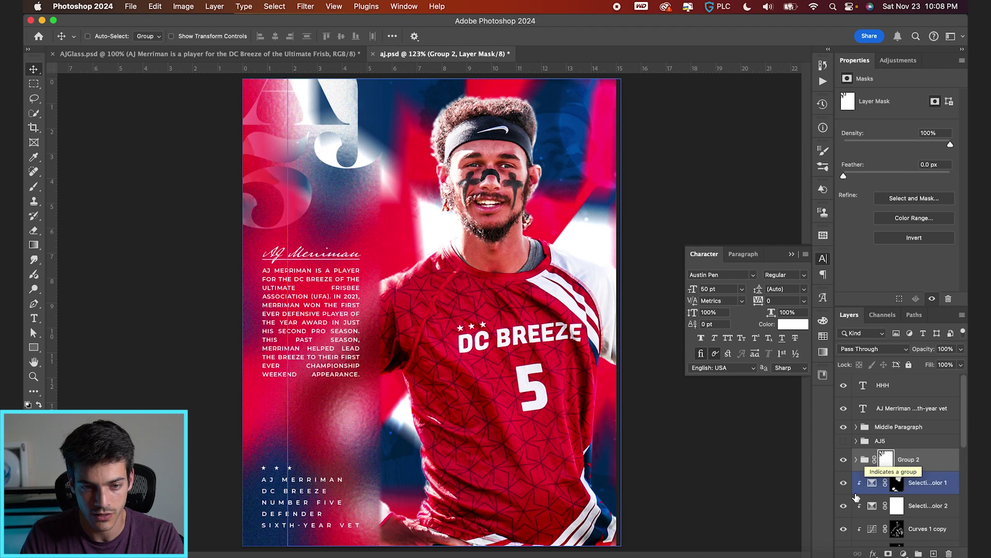
- Save the document, then duplicate the AJ5 group and make the copy visible
{"action": "key", "text": "cmd+s"}
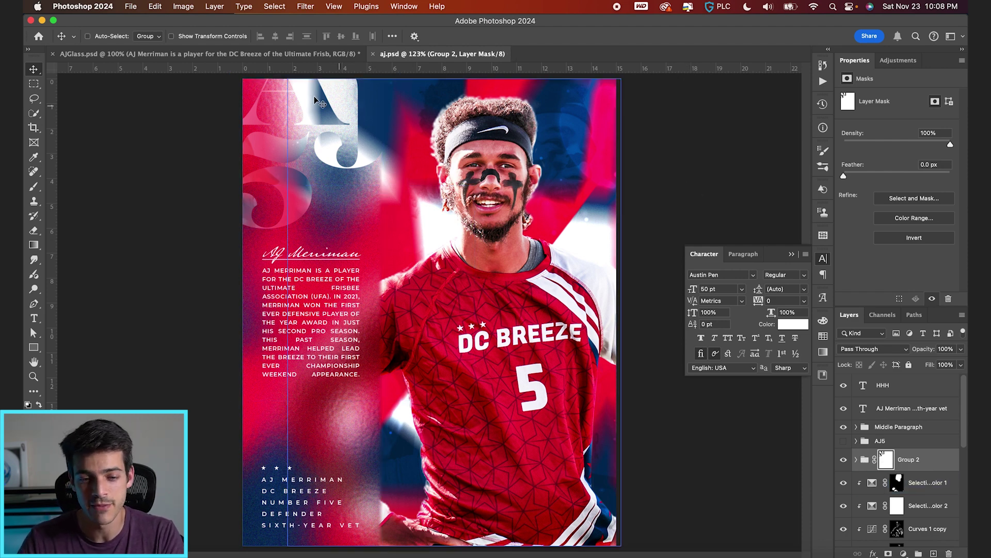
{"action": "left_click", "coordinate": [850, 427]}
{"action": "left_click", "coordinate": [861, 442]}
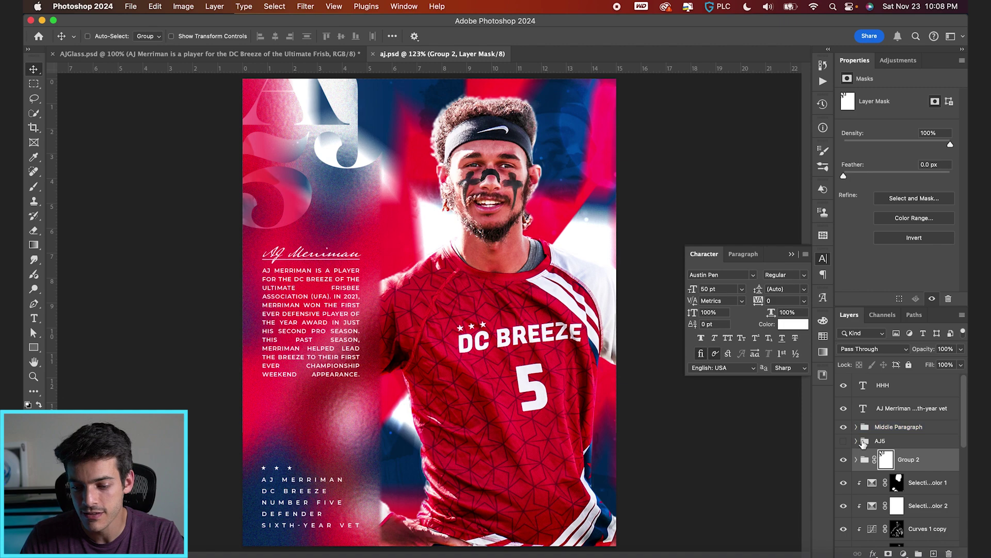
{"action": "key", "text": "cmd+j"}
{"action": "left_click", "coordinate": [843, 443]}
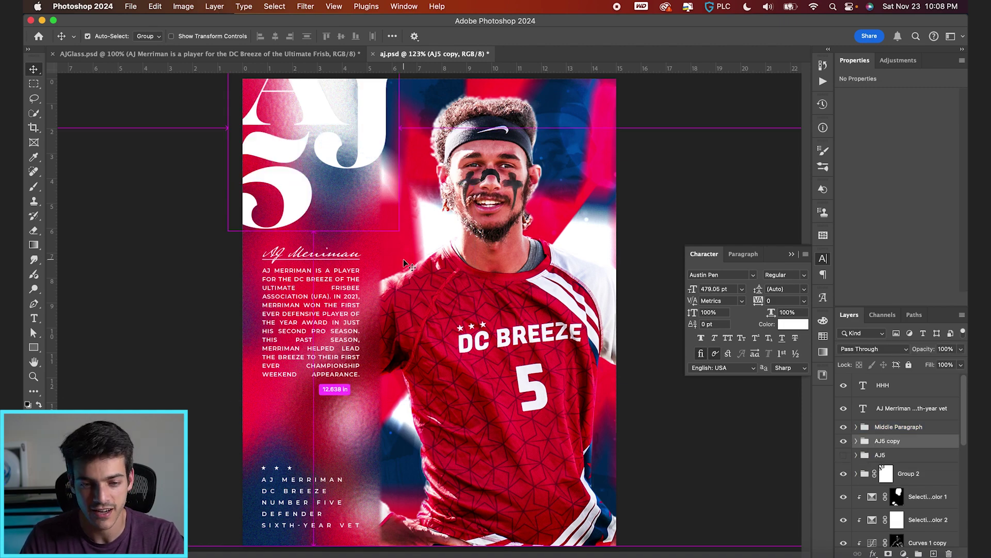
- Scale the AJ5 copy down twice into a small monogram in the top-right corner
{"action": "key", "text": "cmd+t"}
{"action": "left_click_drag", "start_coordinate": [404, 234], "coordinate": [602, 134]}
{"action": "key", "text": "Return"}
{"action": "key", "text": "super+t"}
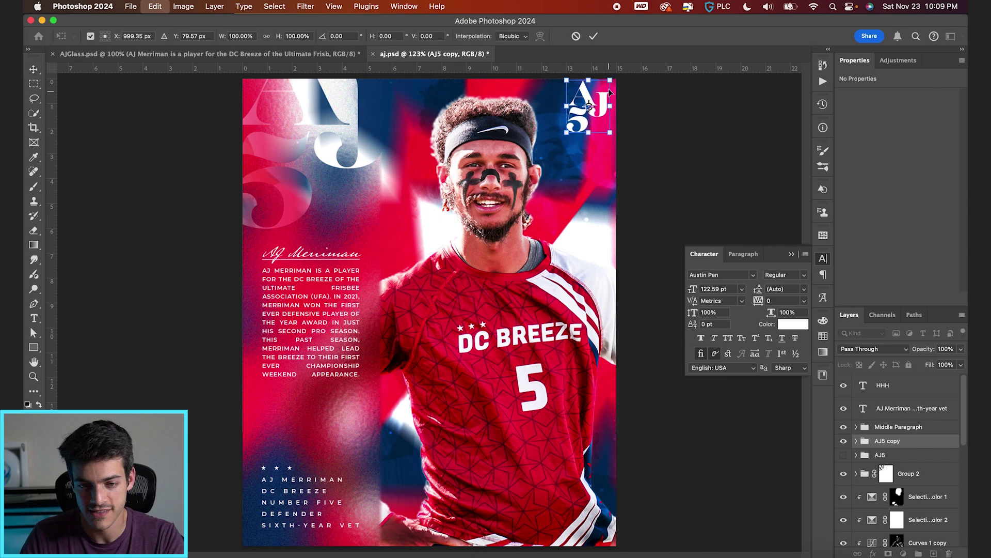
{"action": "left_click_drag", "start_coordinate": [608, 79], "coordinate": [603, 89]}
{"action": "key", "text": "Return"}
- Select the HHH layer at the top of the layer stack
{"action": "scroll", "coordinate": [903, 464], "scroll_direction": "down", "scroll_amount": 2}
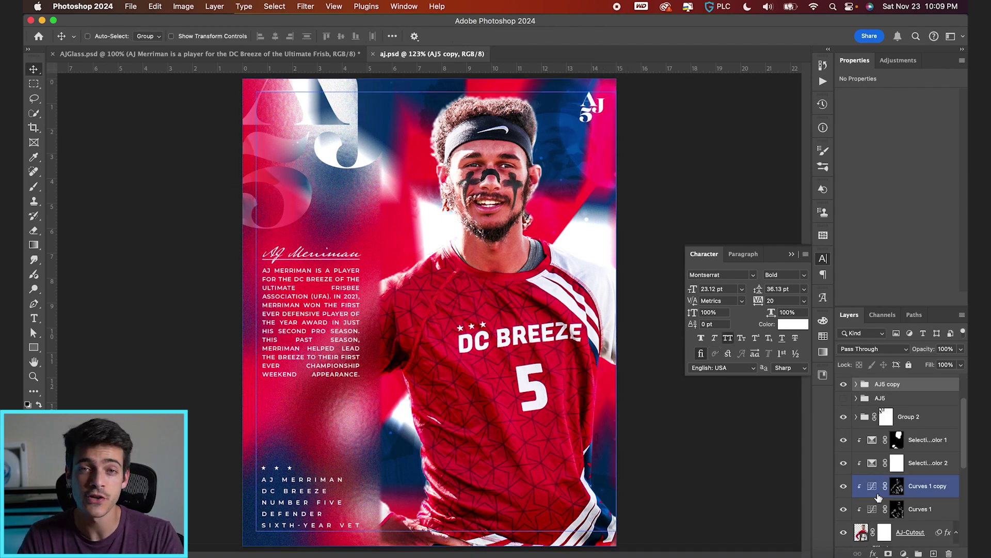
{"action": "left_click", "coordinate": [888, 509]}
{"action": "scroll", "coordinate": [888, 508], "scroll_direction": "up", "scroll_amount": 2}
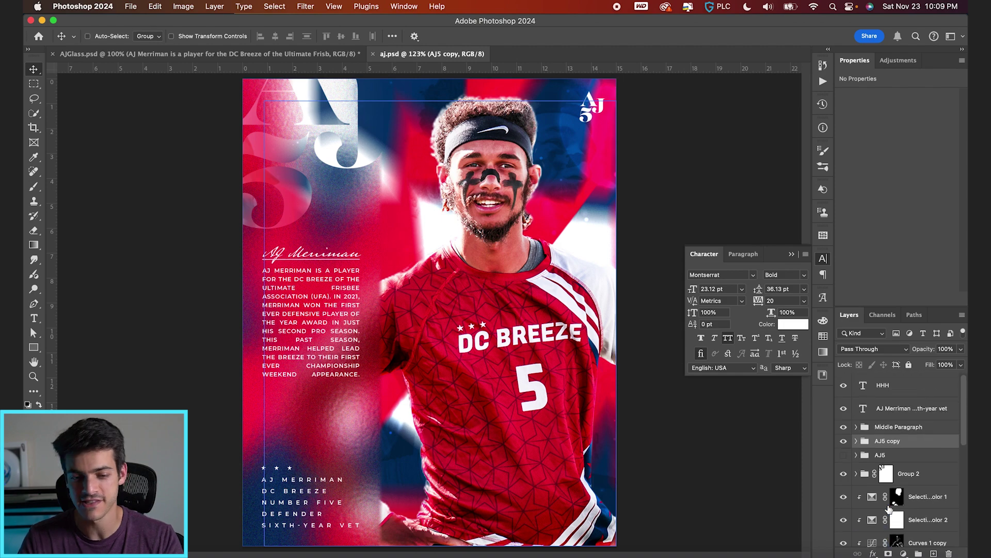
{"action": "left_click", "coordinate": [893, 408]}
{"action": "left_click", "coordinate": [888, 385]}
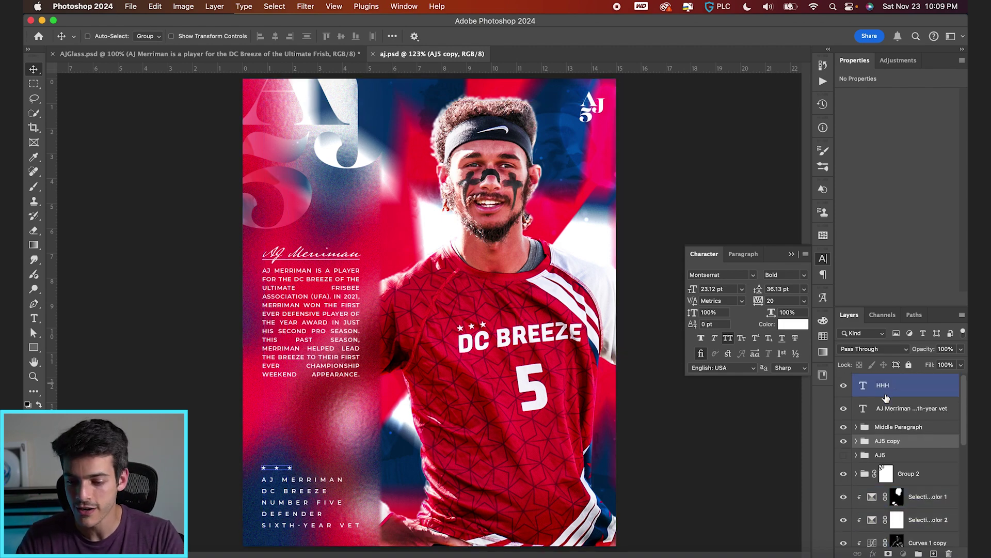
- Stamp all visible content into a new Layer 4 and convert it for smart filters
{"action": "key", "text": "super+shift+alt+n"}
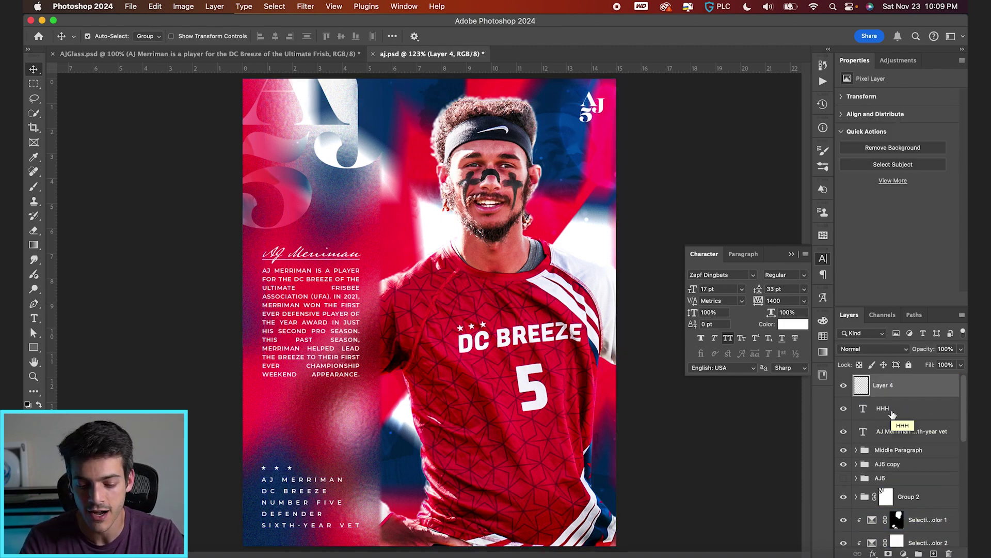
{"action": "key", "text": "super+shift+alt+e"}
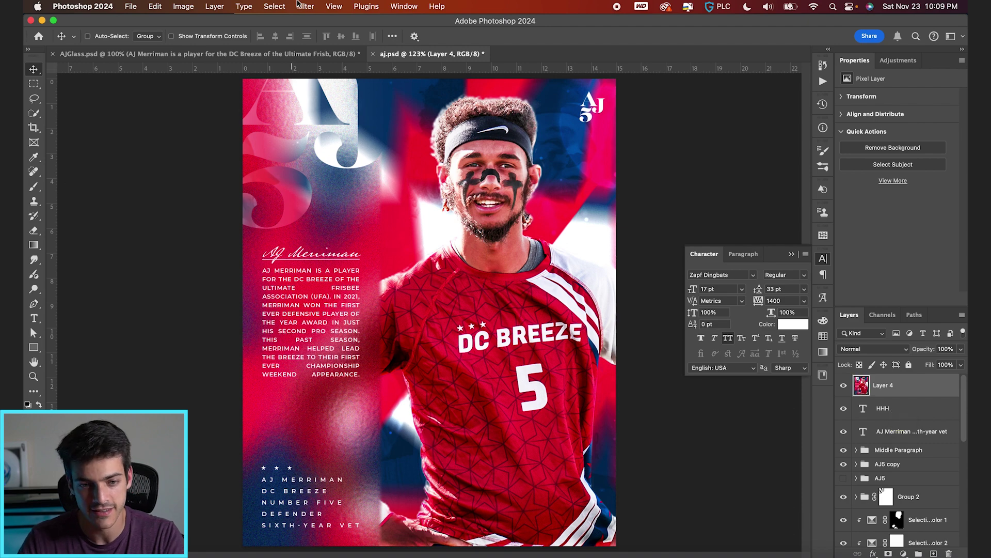
{"action": "left_click", "coordinate": [304, 6]}
{"action": "left_click", "coordinate": [331, 40]}
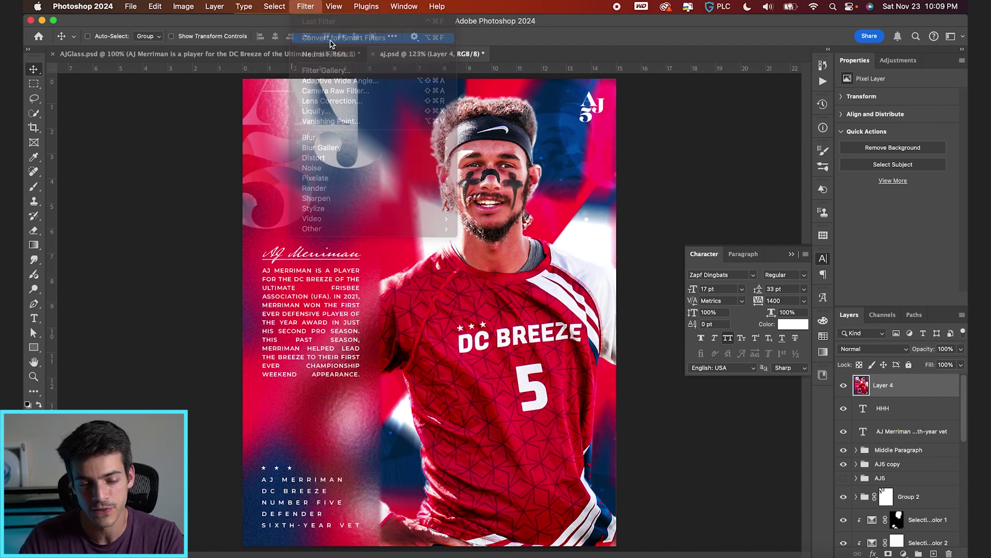
- In Camera Raw, brighten exposure, adjust highlights, cool Temperature to −10 and boost vibrance slightly
{"action": "left_click", "coordinate": [307, 6]}
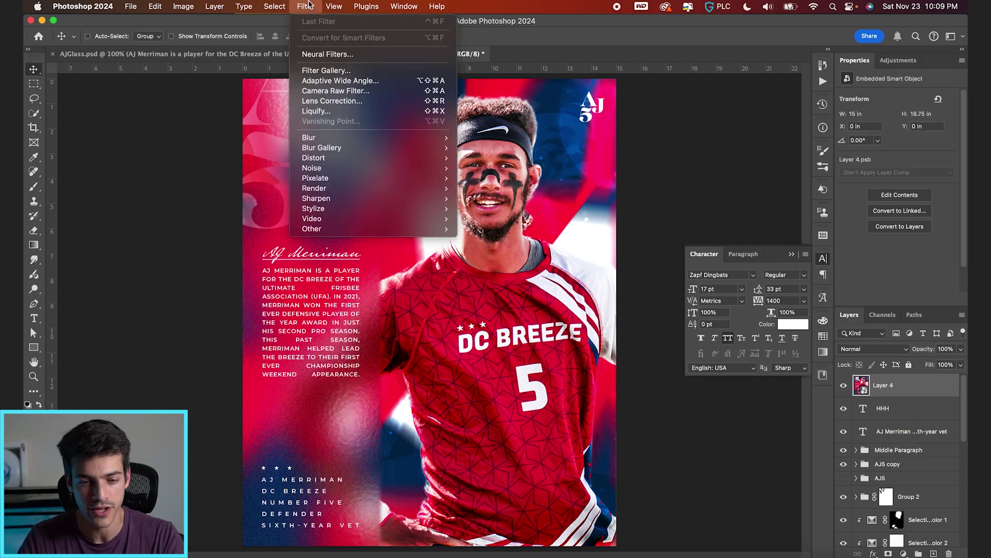
{"action": "left_click", "coordinate": [348, 83]}
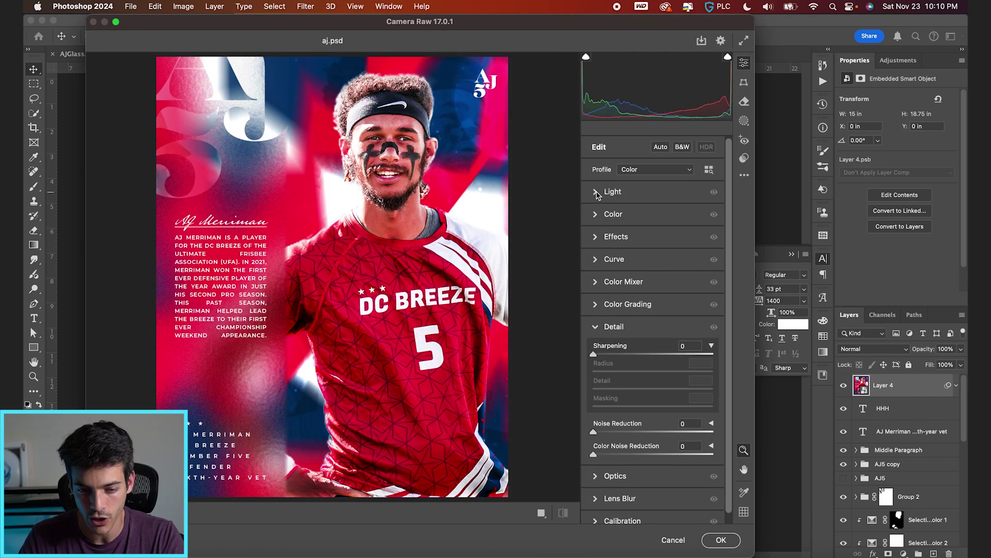
{"action": "left_click_drag", "start_coordinate": [654, 217], "coordinate": [649, 238]}
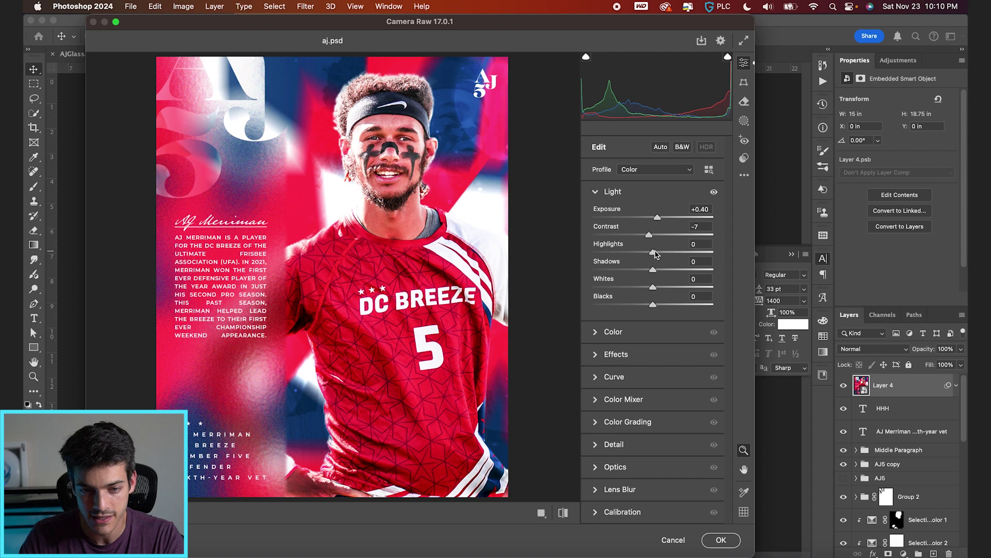
{"action": "left_click_drag", "start_coordinate": [676, 256], "coordinate": [644, 306]}
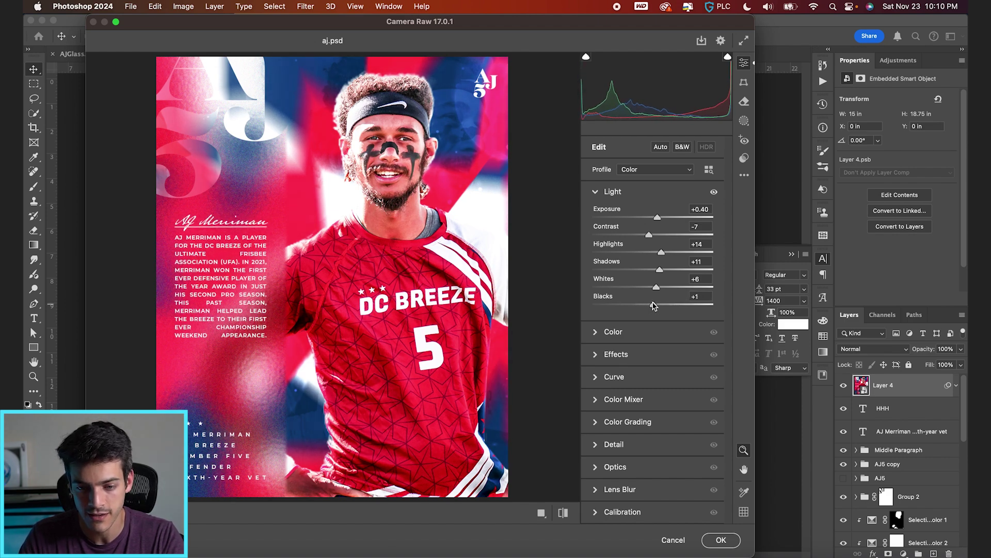
{"action": "left_click", "coordinate": [596, 331]}
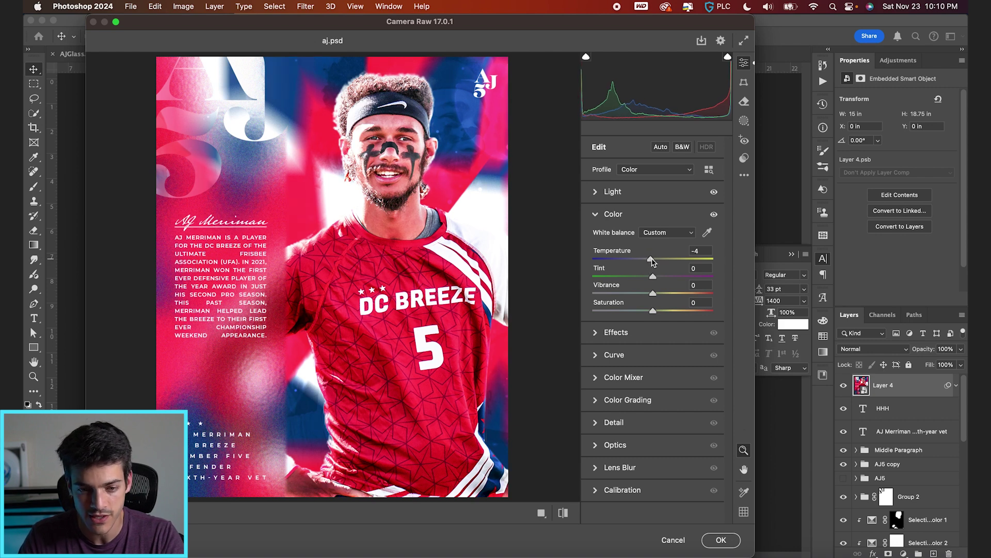
{"action": "left_click_drag", "start_coordinate": [650, 262], "coordinate": [648, 263]}
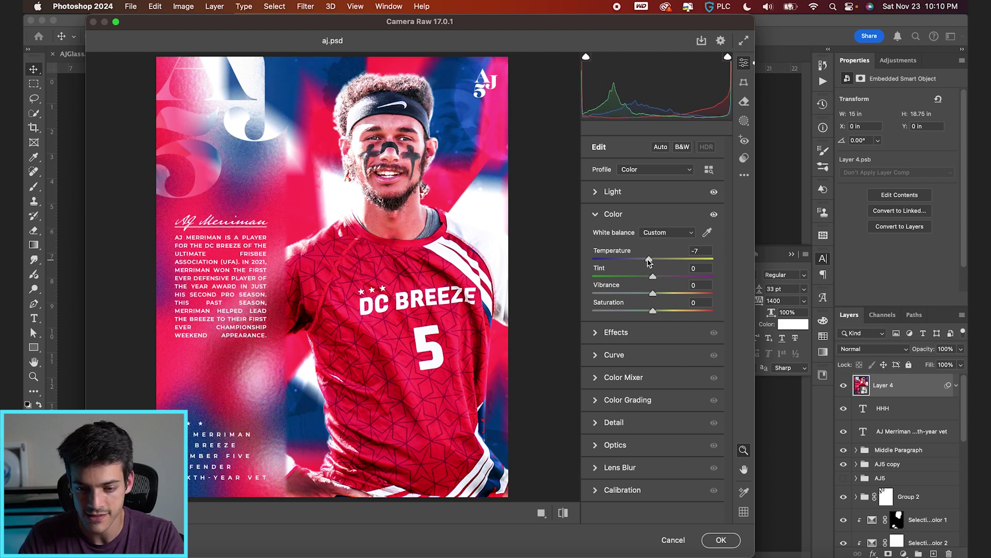
{"action": "mouse_move", "coordinate": [653, 296]}
{"action": "left_mouse_down"}
{"action": "mouse_move", "coordinate": [666, 296]}
{"action": "mouse_move", "coordinate": [652, 311]}
{"action": "mouse_move", "coordinate": [658, 297]}
{"action": "left_mouse_up"}
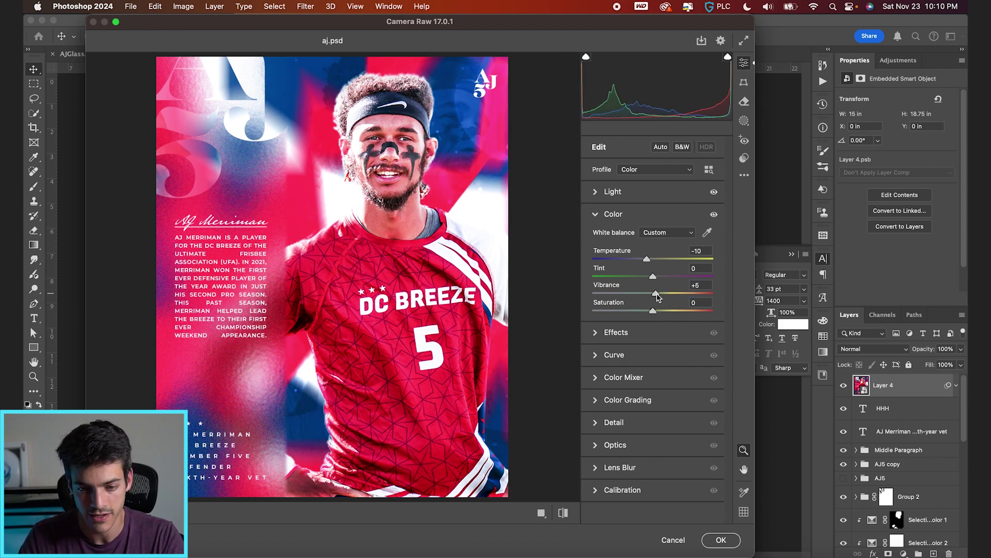
- Add a −11 vignette, +7 clarity and +4 texture, then apply the Camera Raw filter
{"action": "left_click", "coordinate": [597, 333]}
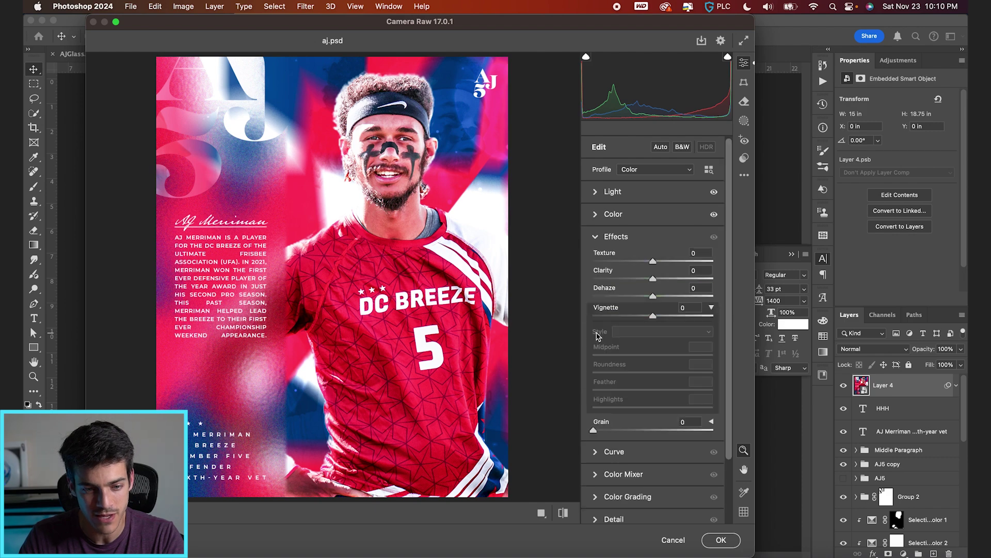
{"action": "left_click_drag", "start_coordinate": [652, 317], "coordinate": [647, 317]}
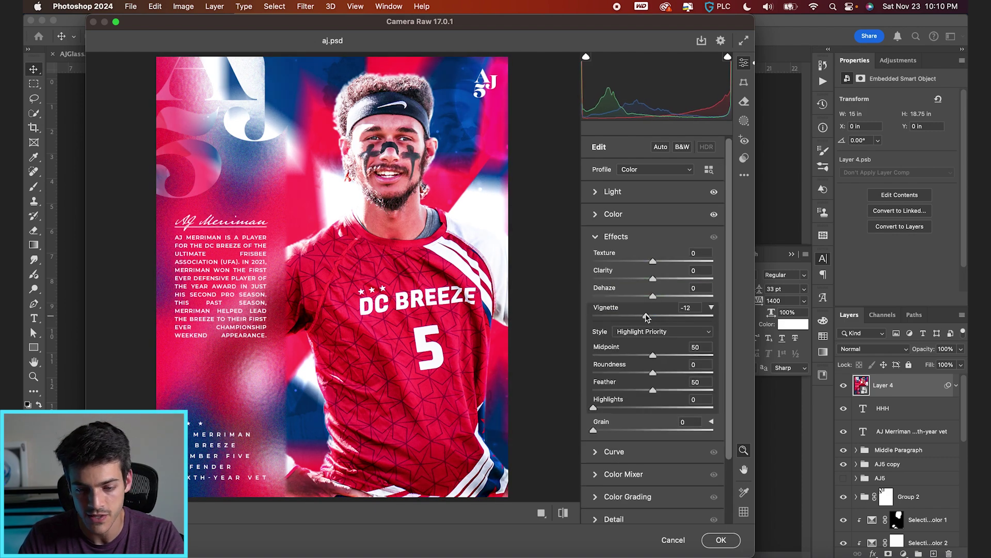
{"action": "left_click_drag", "start_coordinate": [653, 278], "coordinate": [657, 278]}
{"action": "left_click_drag", "start_coordinate": [653, 261], "coordinate": [659, 264]}
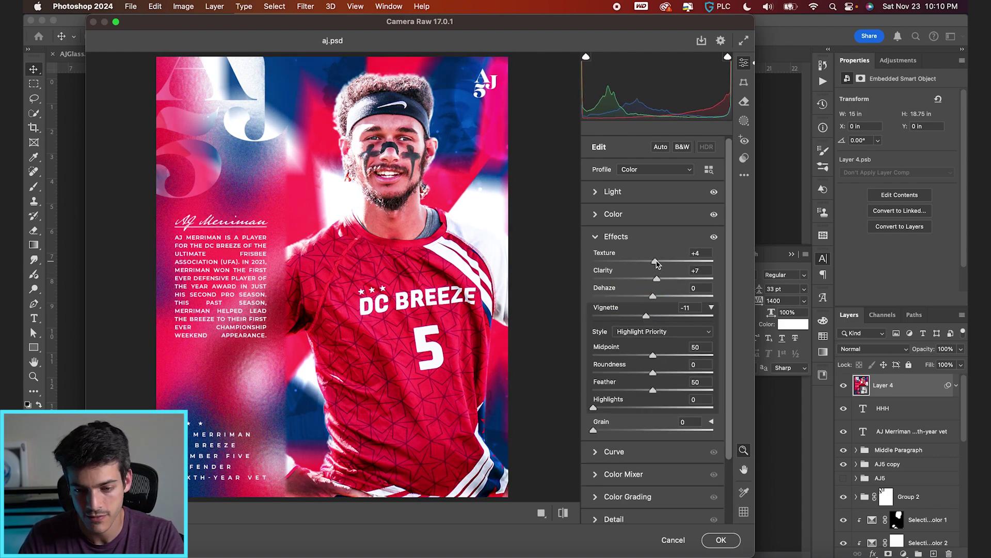
{"action": "key", "text": "Return"}
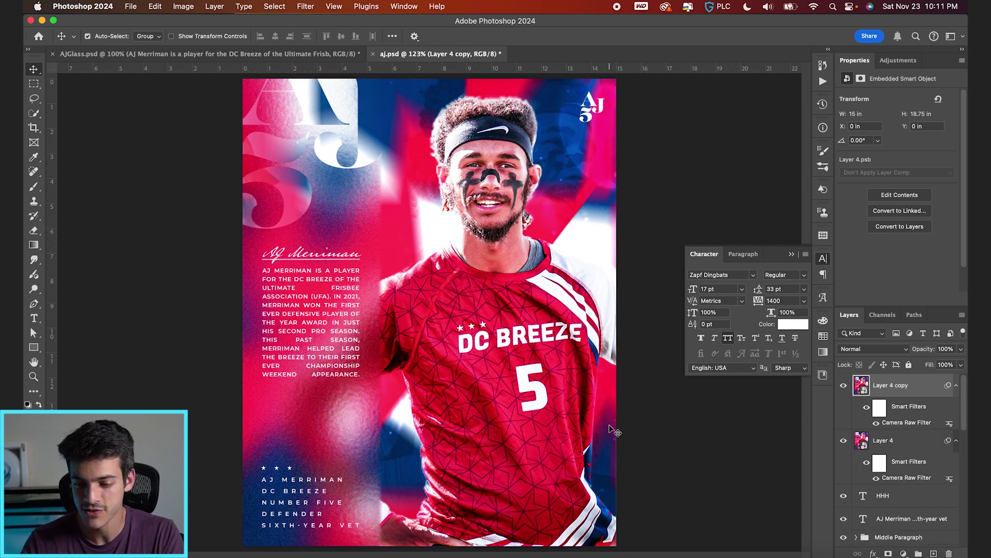
- Duplicate Layer 4 twice, placing one copy down-left and another on the right side
{"action": "left_click_drag", "start_coordinate": [575, 194], "coordinate": [297, 318], "text": "alt+super"}
{"action": "left_click", "coordinate": [299, 329], "text": "super"}
{"action": "key", "text": "super+j"}
{"action": "left_click_drag", "start_coordinate": [187, 333], "coordinate": [600, 451]}
- Nudge the second copy up and left using the grid, then add an empty Layer 5 on top
{"action": "key", "text": "super+apostrophe"}
{"action": "key", "text": "Up"}
{"action": "key", "text": "Up"}
{"action": "key", "text": "Up"}
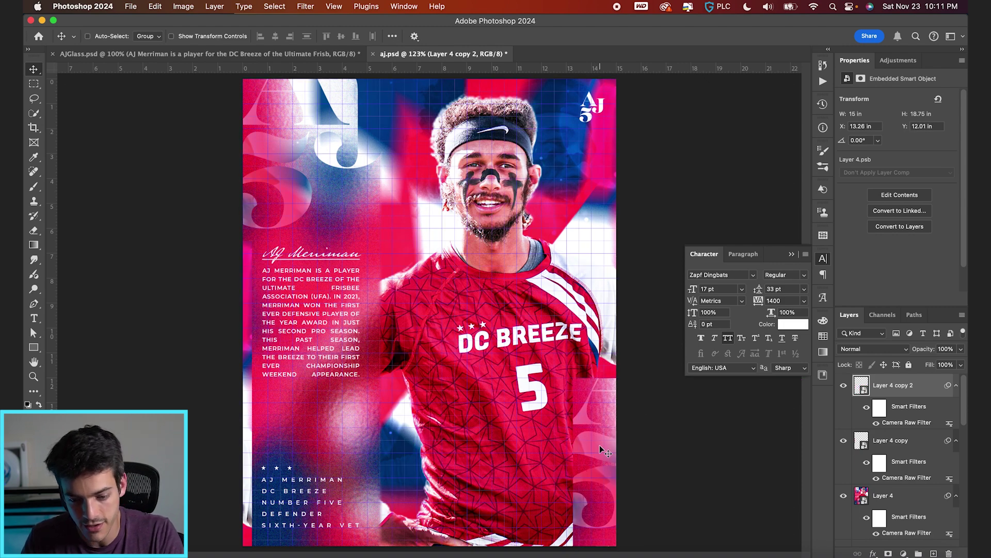
{"action": "key", "text": "shift+Left"}
{"action": "key", "text": "shift+Left"}
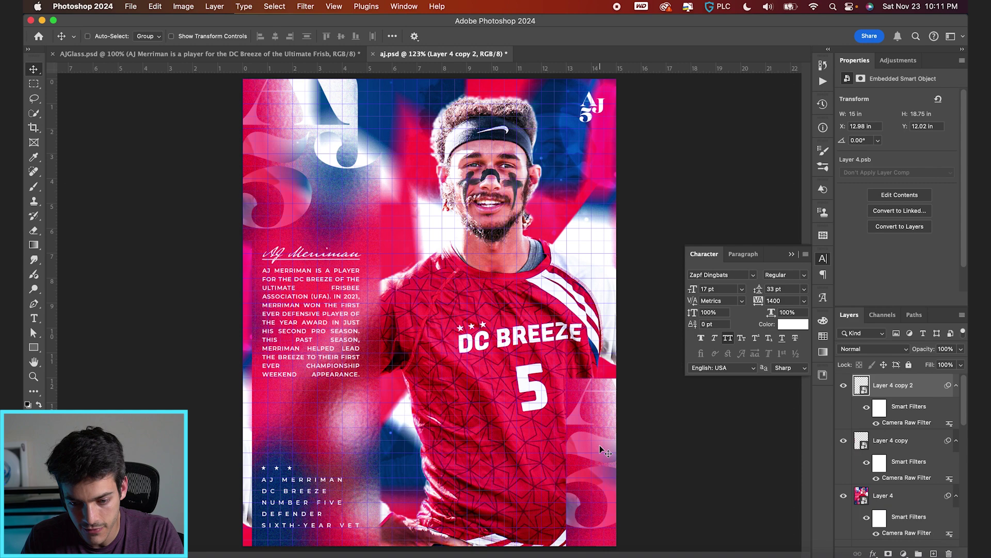
{"action": "key", "text": "super+apostrophe"}
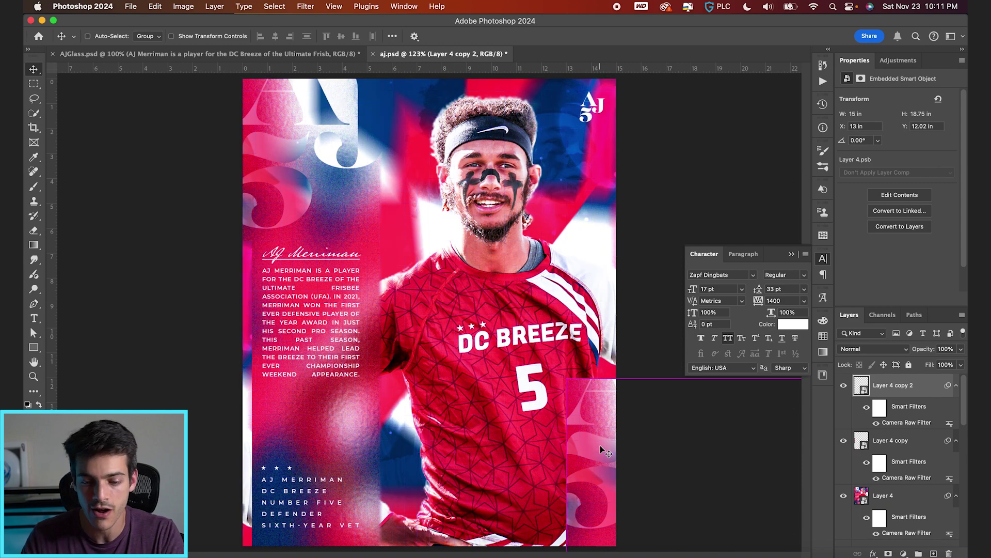
{"action": "left_click", "coordinate": [792, 255]}
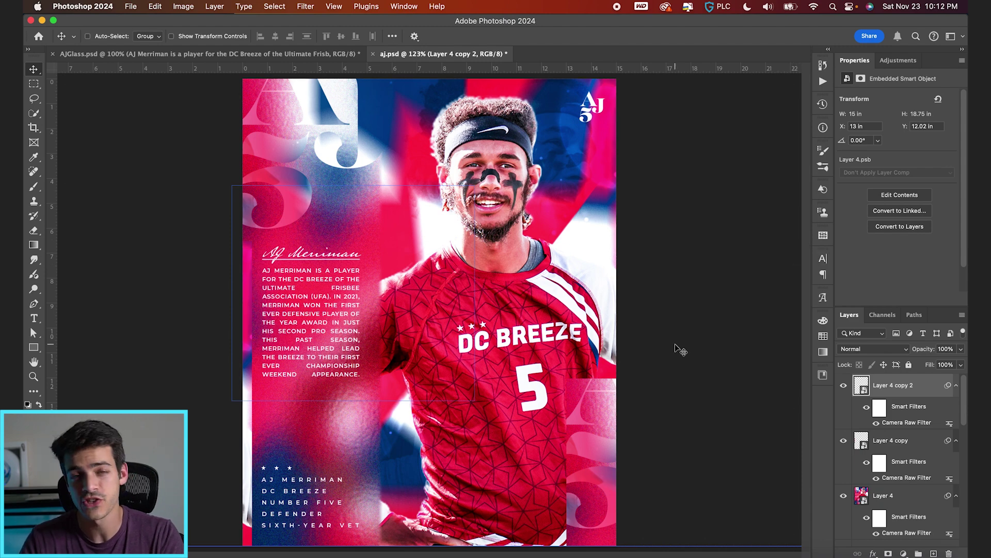
{"action": "key", "text": "super+alt+shift+n"}
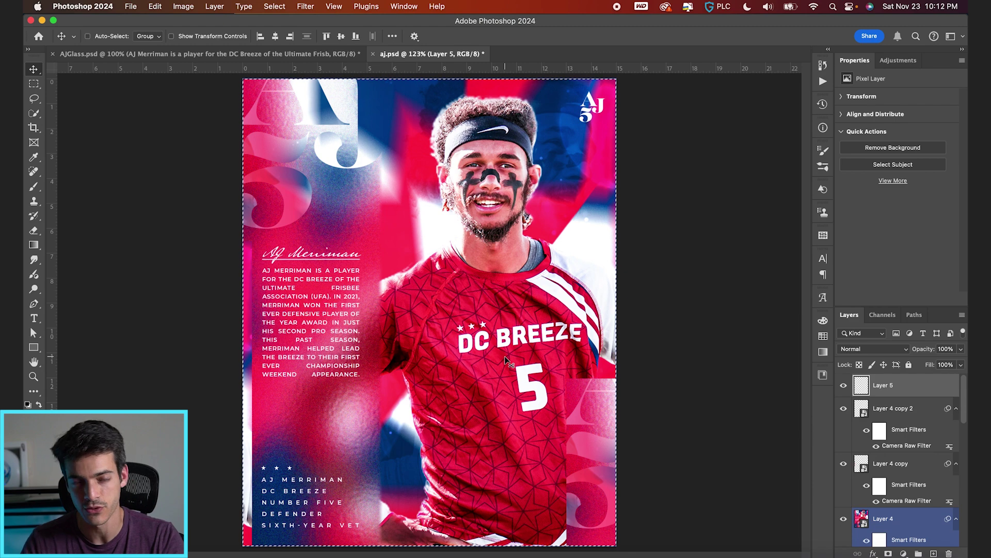
- Fill the new Layer 5 with 50% gray and convert it for smart filters
{"action": "left_click", "coordinate": [32, 114]}
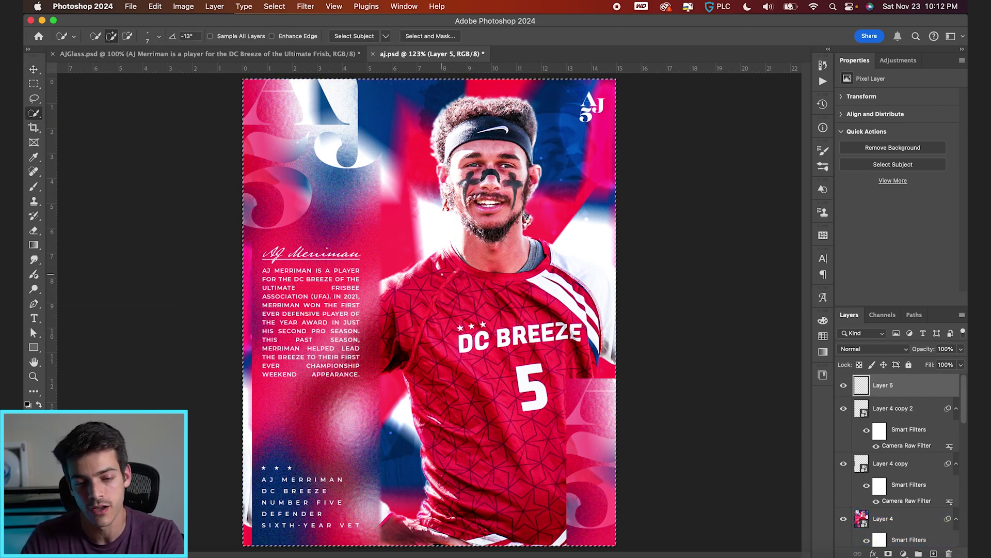
{"action": "right_click", "coordinate": [442, 258]}
{"action": "left_click", "coordinate": [465, 417]}
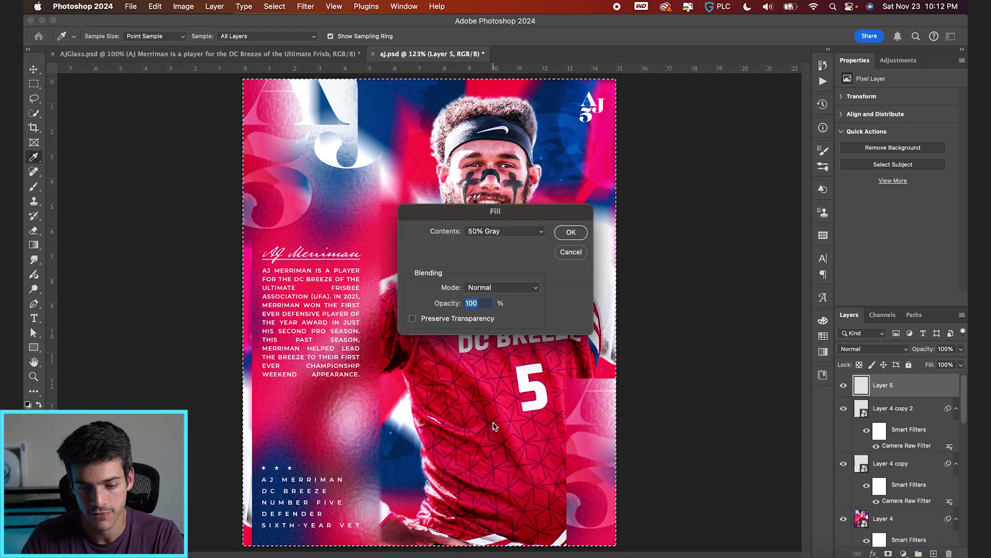
{"action": "left_click", "coordinate": [571, 233]}
{"action": "left_click", "coordinate": [305, 6]}
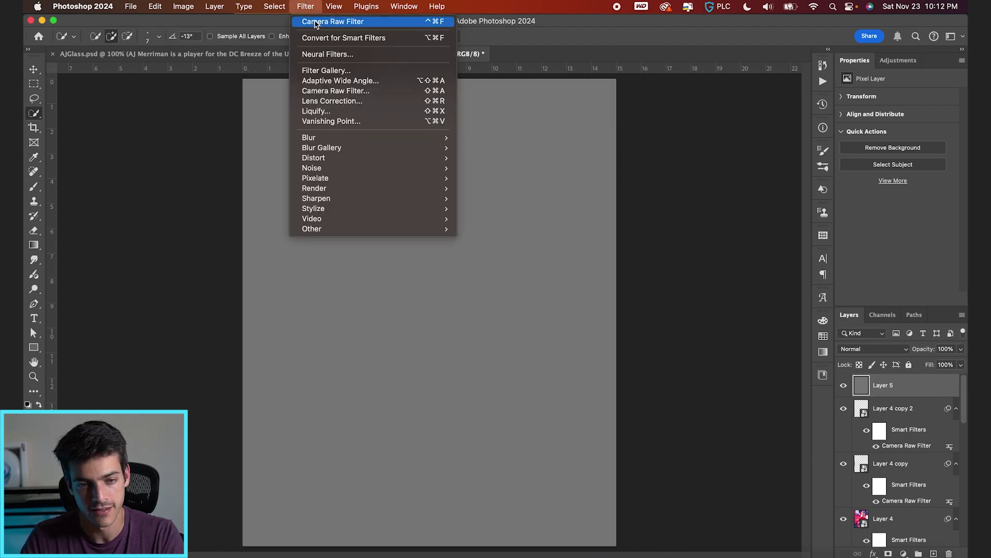
{"action": "left_click", "coordinate": [321, 37]}
- Apply the Add Noise filter with an amount of 7
{"action": "left_click", "coordinate": [305, 6]}
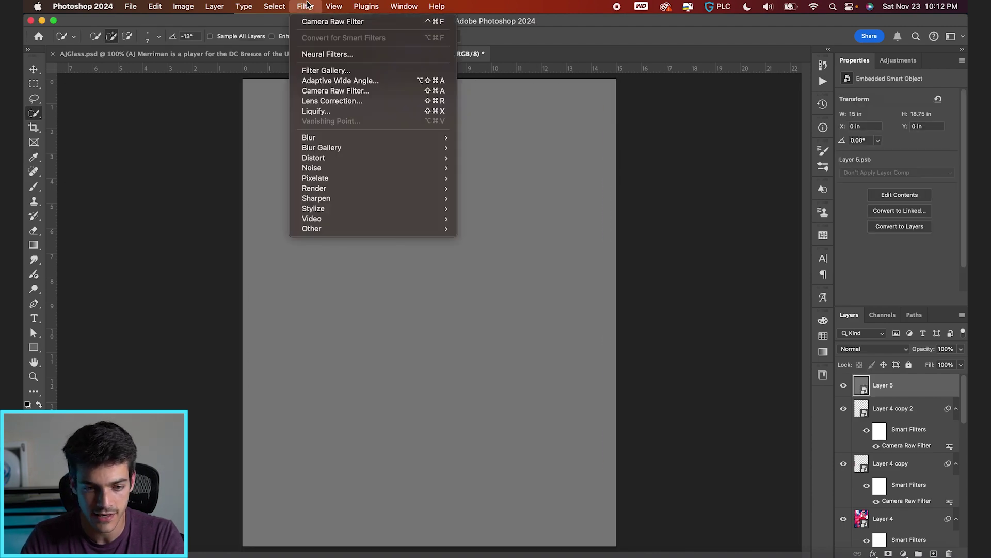
{"action": "mouse_move", "coordinate": [344, 167]}
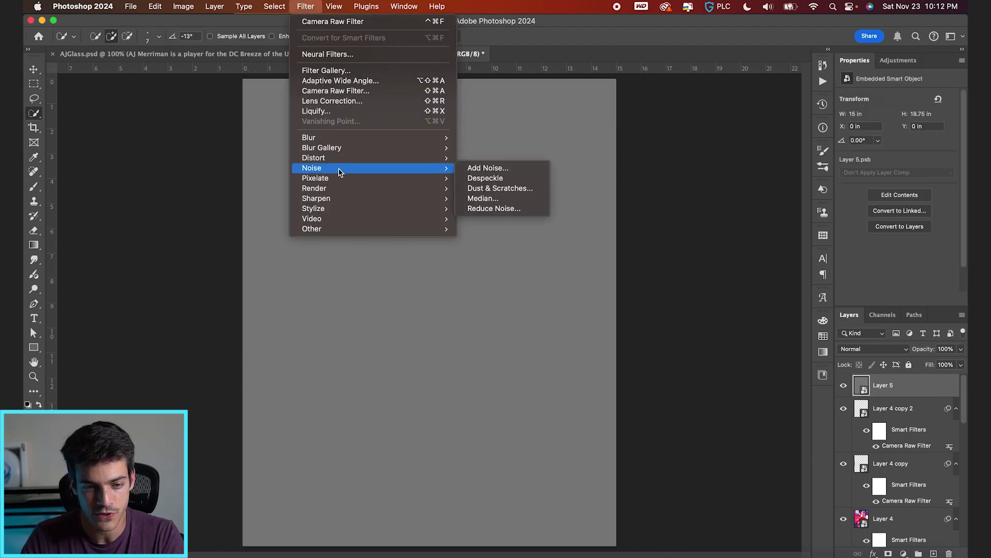
{"action": "left_click", "coordinate": [479, 166]}
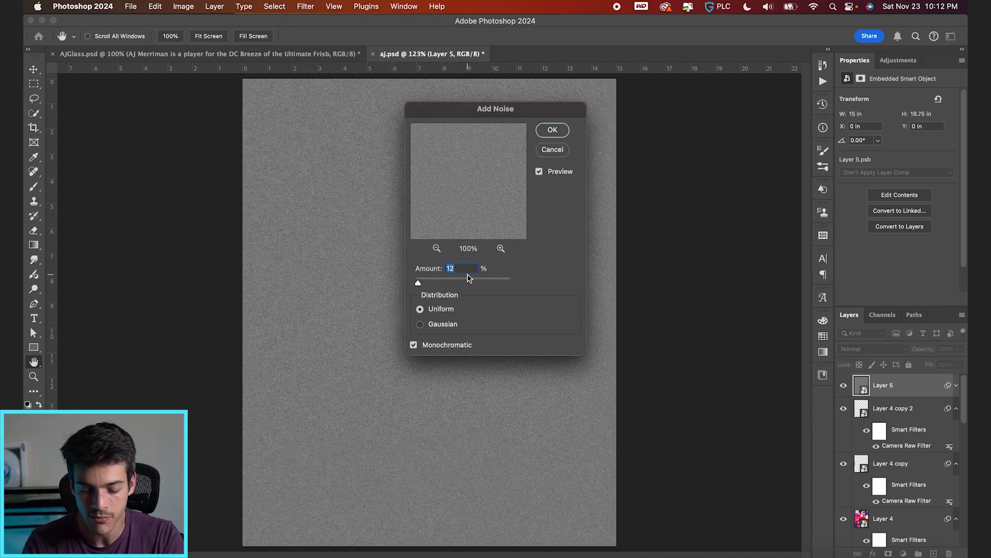
{"action": "type", "text": "7"}
{"action": "key", "text": "Return"}
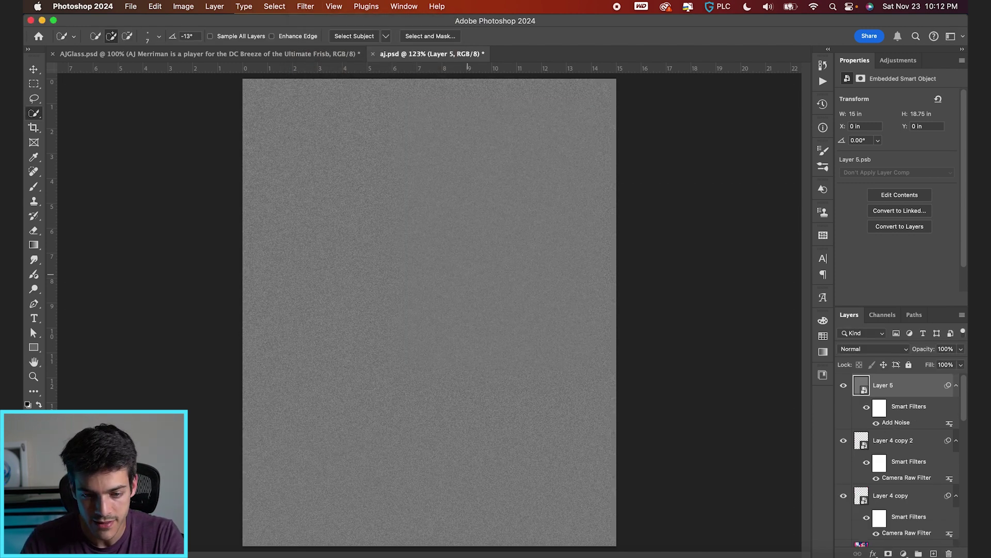
- Blend the grain layer in Hard Light at 50% opacity and fit the whole poster on screen
{"action": "left_click", "coordinate": [870, 349]}
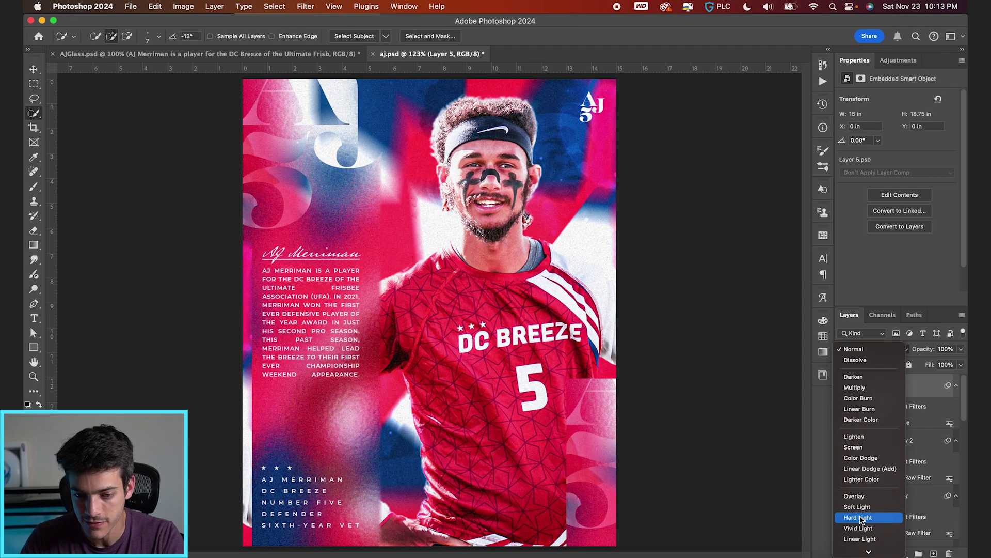
{"action": "left_click", "coordinate": [859, 518]}
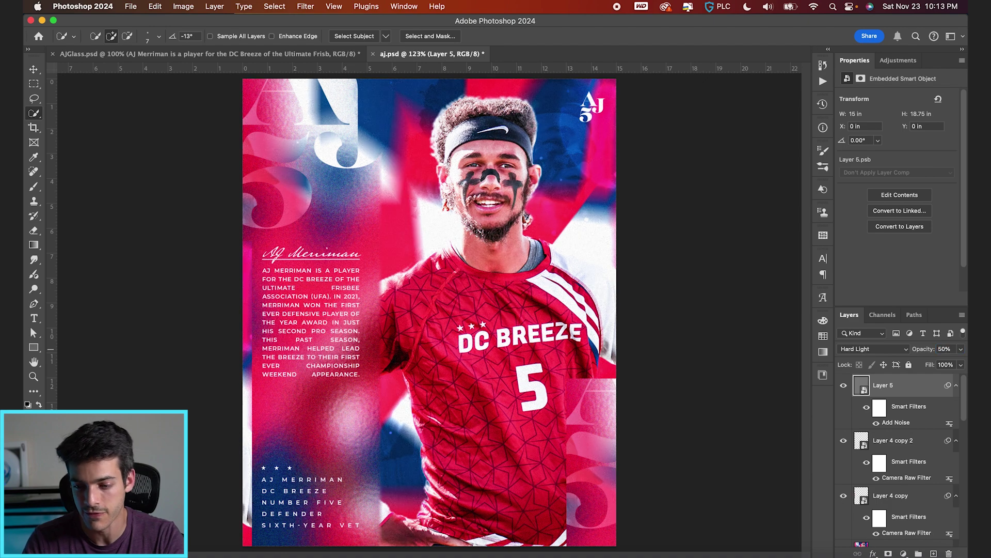
{"action": "key", "text": "v"}
{"action": "scroll", "coordinate": [609, 269], "scroll_direction": "up", "scroll_amount": 5}
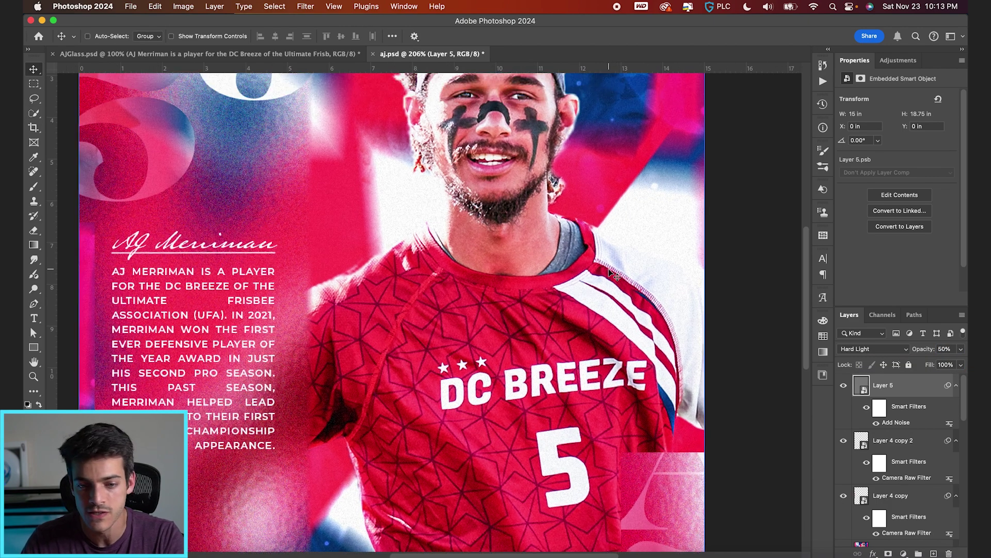
{"action": "scroll", "coordinate": [609, 272], "scroll_direction": "right", "scroll_amount": 3}
{"action": "scroll", "coordinate": [609, 272], "scroll_direction": "up", "scroll_amount": 3}
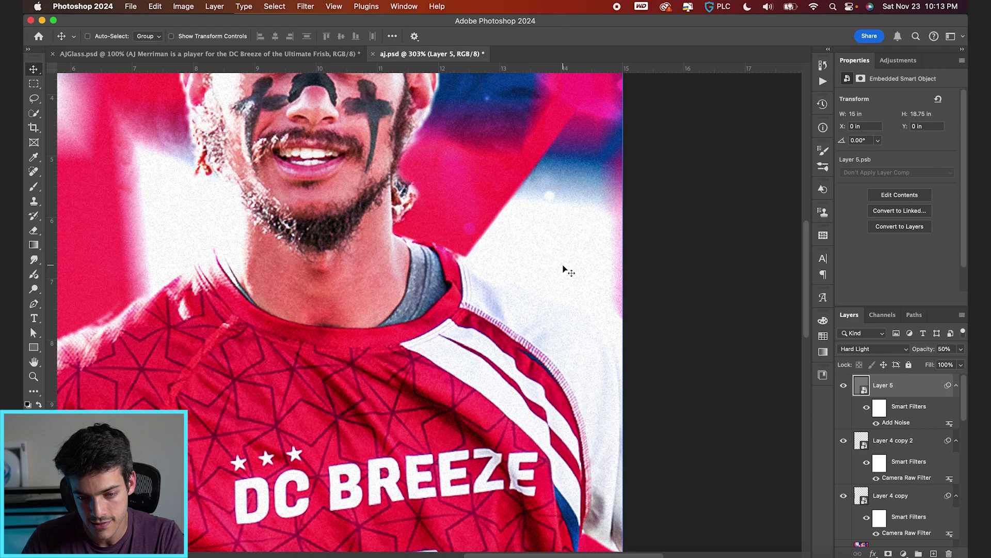
{"action": "scroll", "coordinate": [541, 270], "scroll_direction": "up", "scroll_amount": 4}
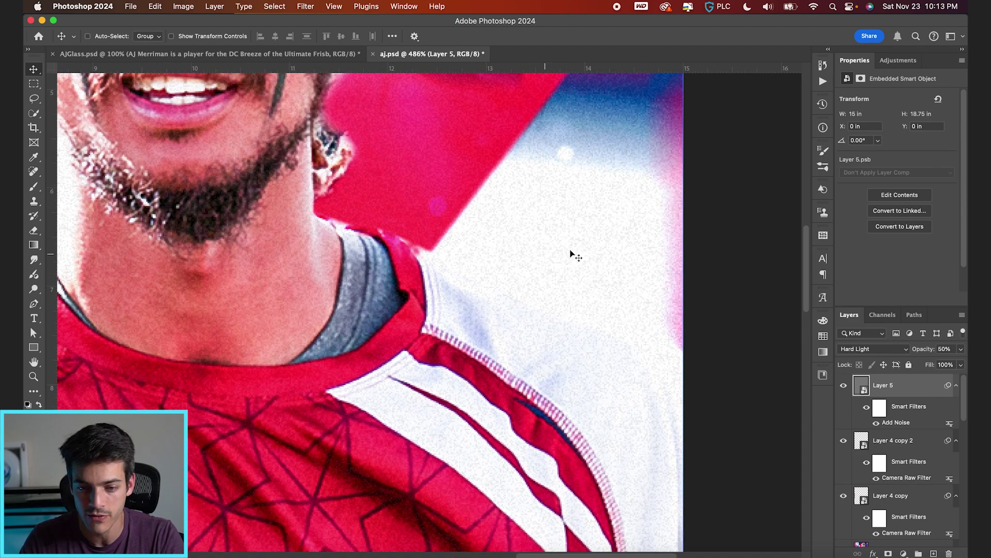
{"action": "key", "text": "super+0"}
{"action": "left_click", "coordinate": [903, 553]}
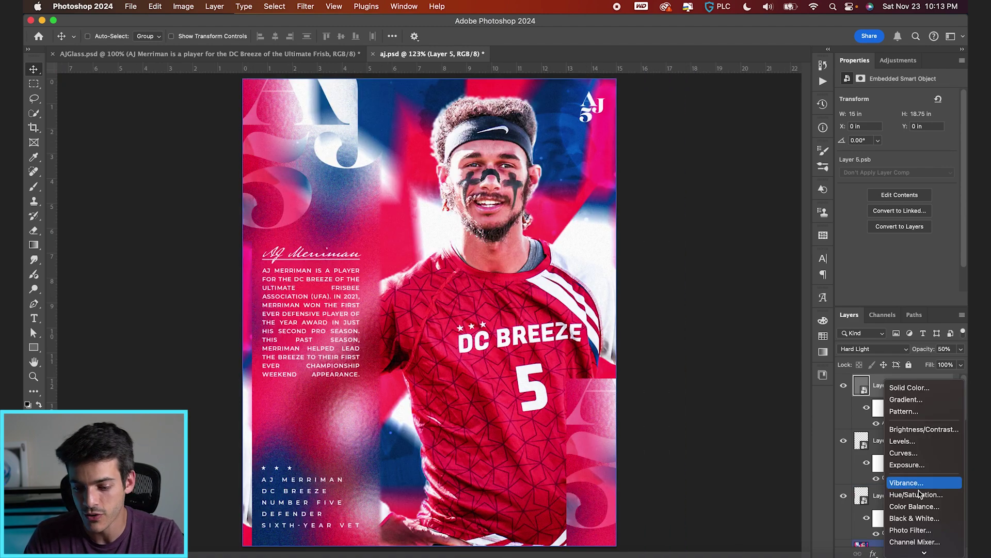
- Add a Color Lookup layer using the Fuji F125 Kodak 2395 LUT at 30% opacity
{"action": "left_click", "coordinate": [913, 484]}
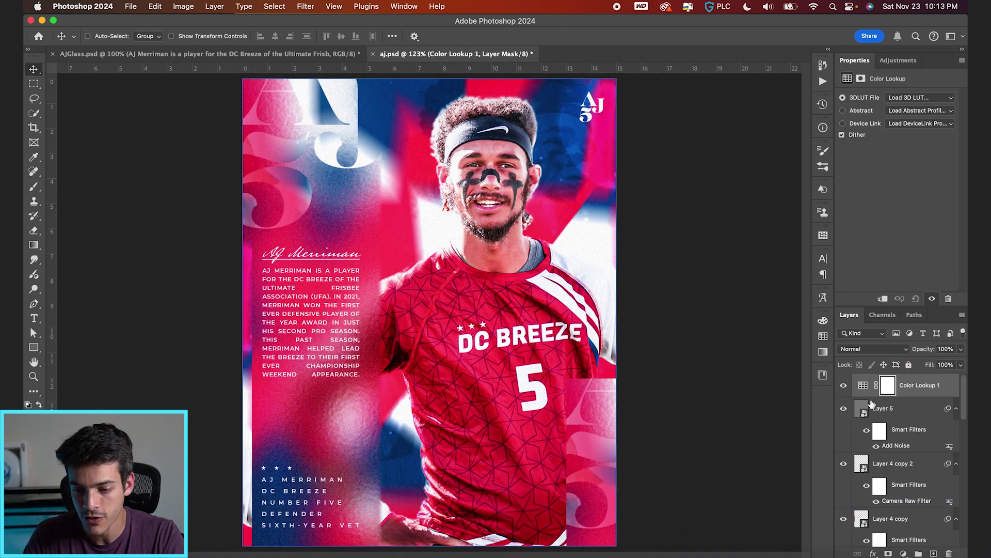
{"action": "left_click", "coordinate": [903, 98]}
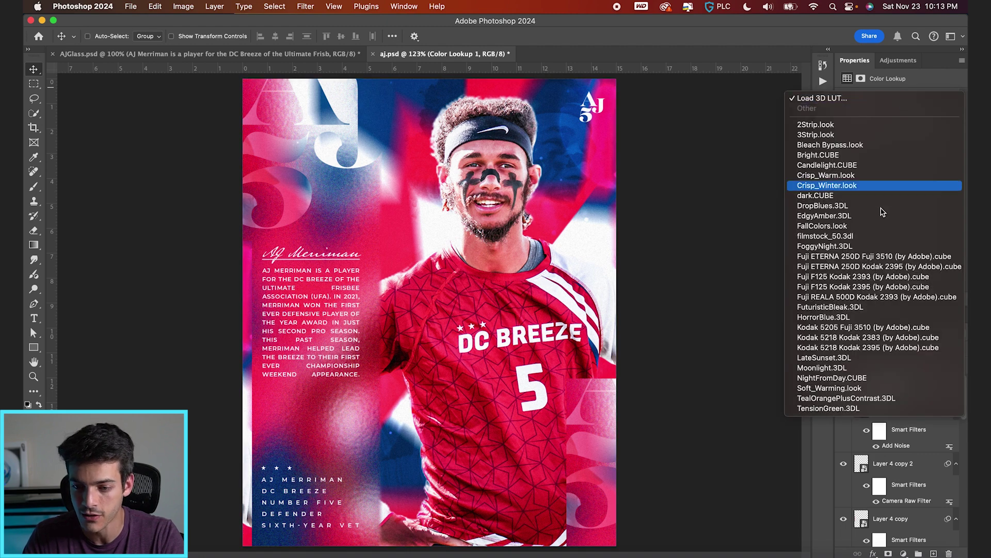
{"action": "left_click", "coordinate": [862, 287]}
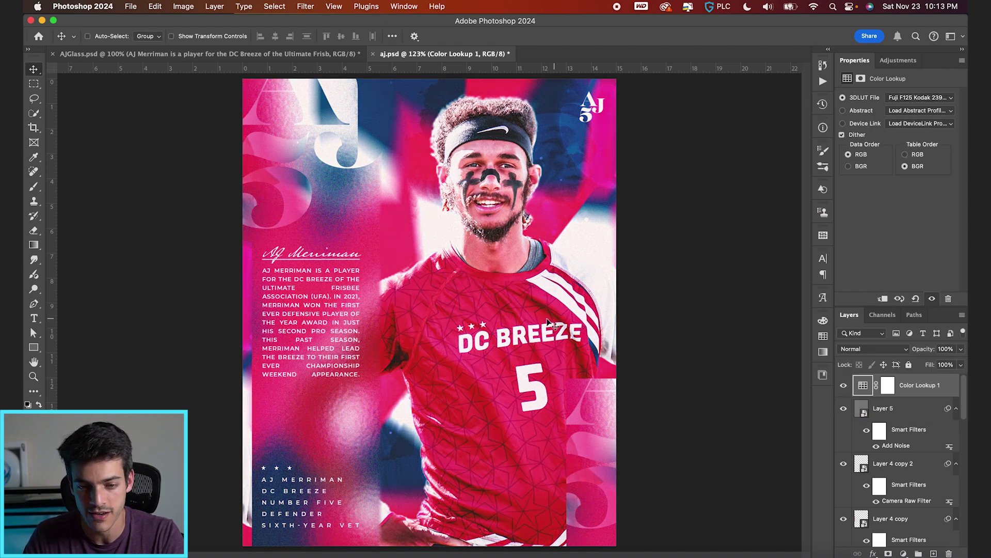
{"action": "left_click_drag", "start_coordinate": [924, 349], "coordinate": [903, 350]}
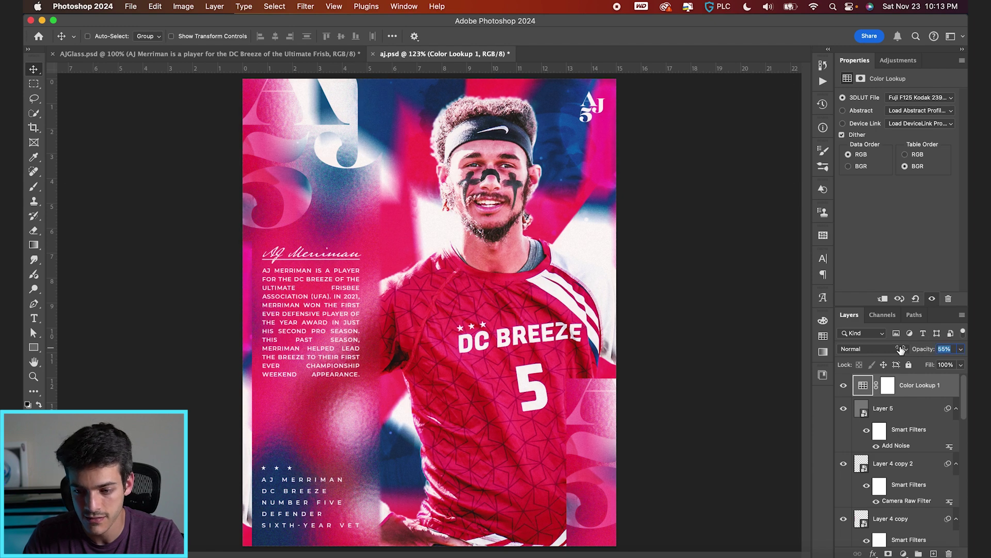
{"action": "left_click", "coordinate": [888, 384]}
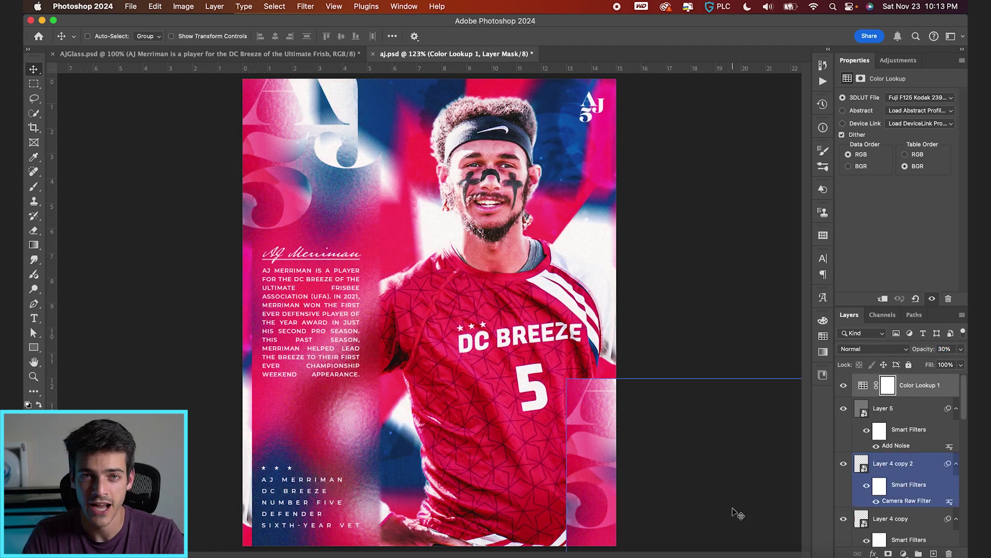
{"action": "left_click", "coordinate": [891, 519]}
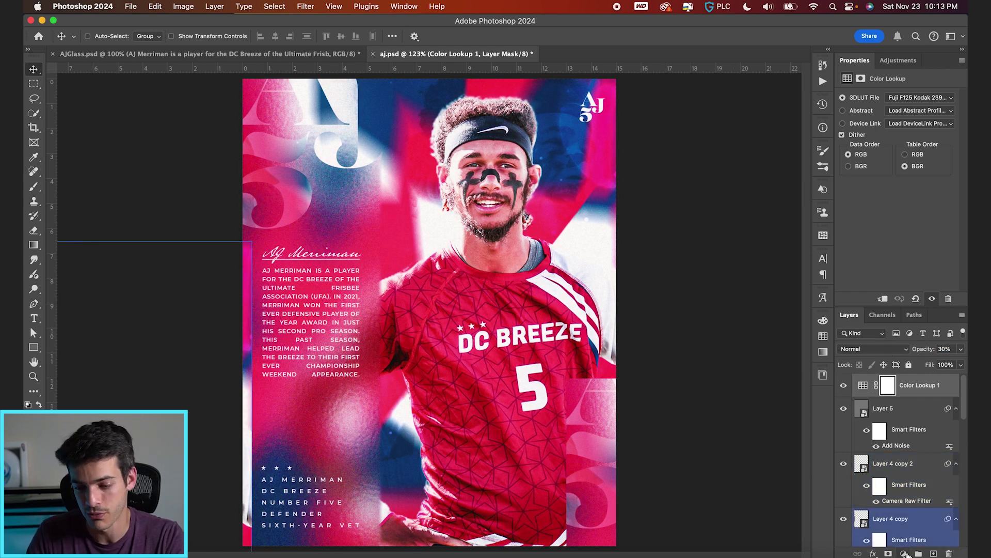
- Add a Curves layer with an S-curve: darker midtones, raised highlights and lifted shadows
{"action": "left_click", "coordinate": [904, 553]}
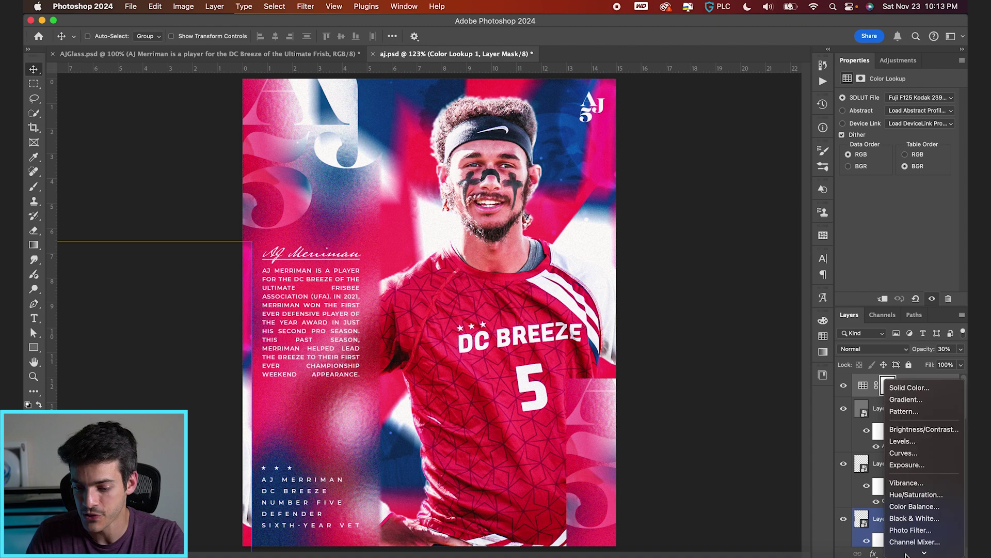
{"action": "left_click", "coordinate": [920, 454]}
{"action": "left_click", "coordinate": [864, 386]}
{"action": "left_click_drag", "start_coordinate": [901, 172], "coordinate": [925, 146]}
{"action": "left_click_drag", "start_coordinate": [867, 208], "coordinate": [892, 185]}
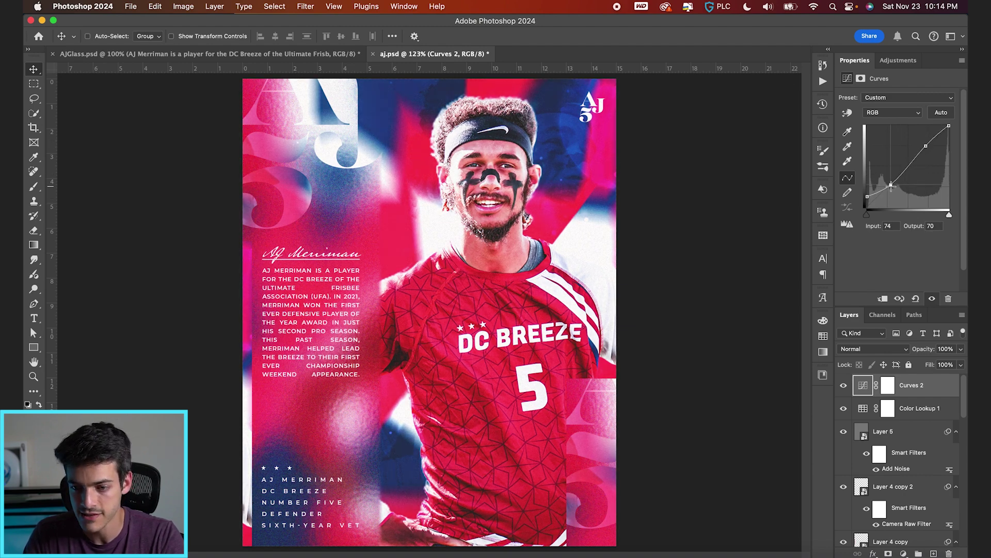
{"action": "left_click_drag", "start_coordinate": [926, 148], "coordinate": [927, 144]}
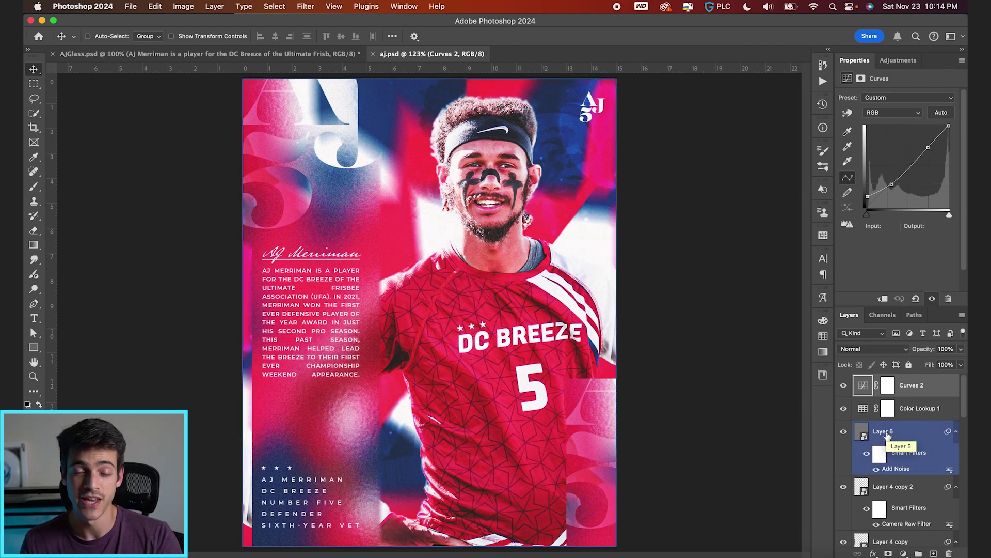